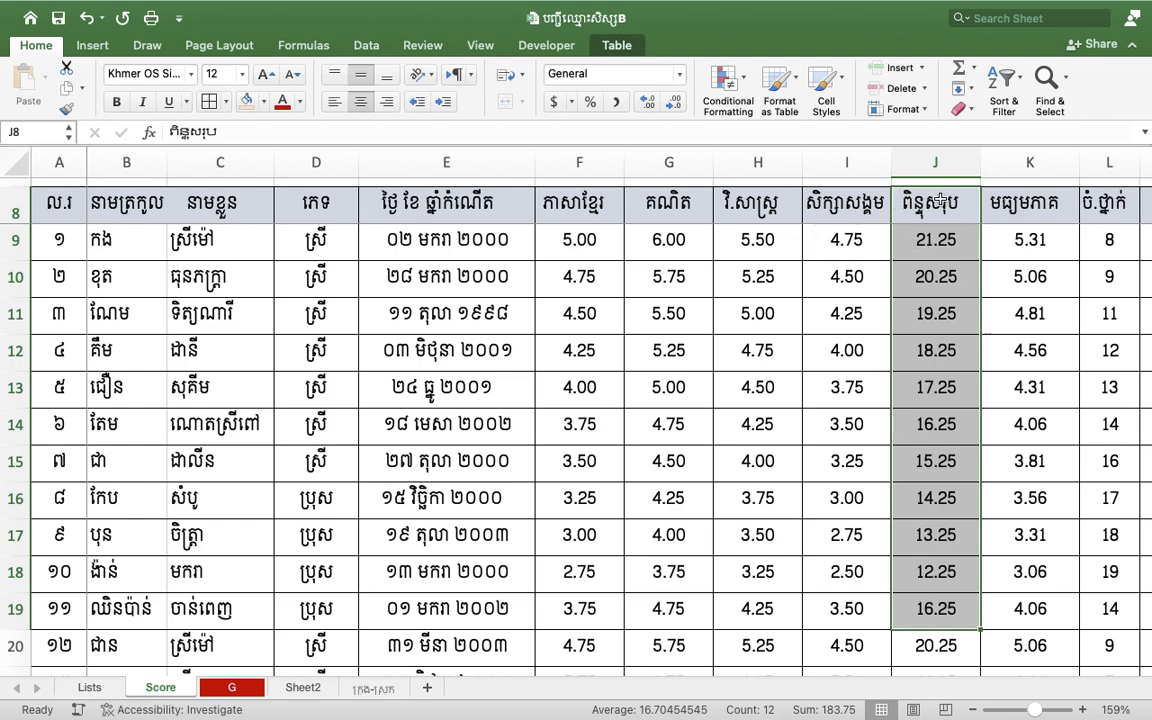
{"action": "left_click", "coordinate": [938, 204]}
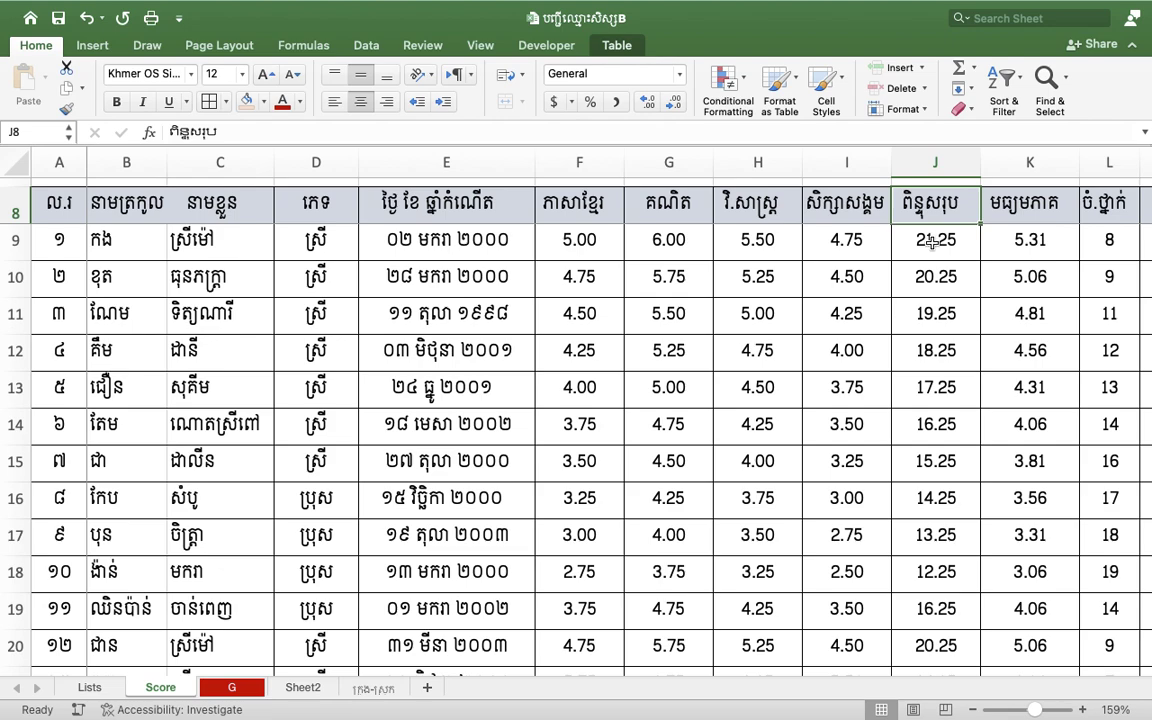
{"action": "left_click_drag", "start_coordinate": [543, 200], "coordinate": [838, 202]}
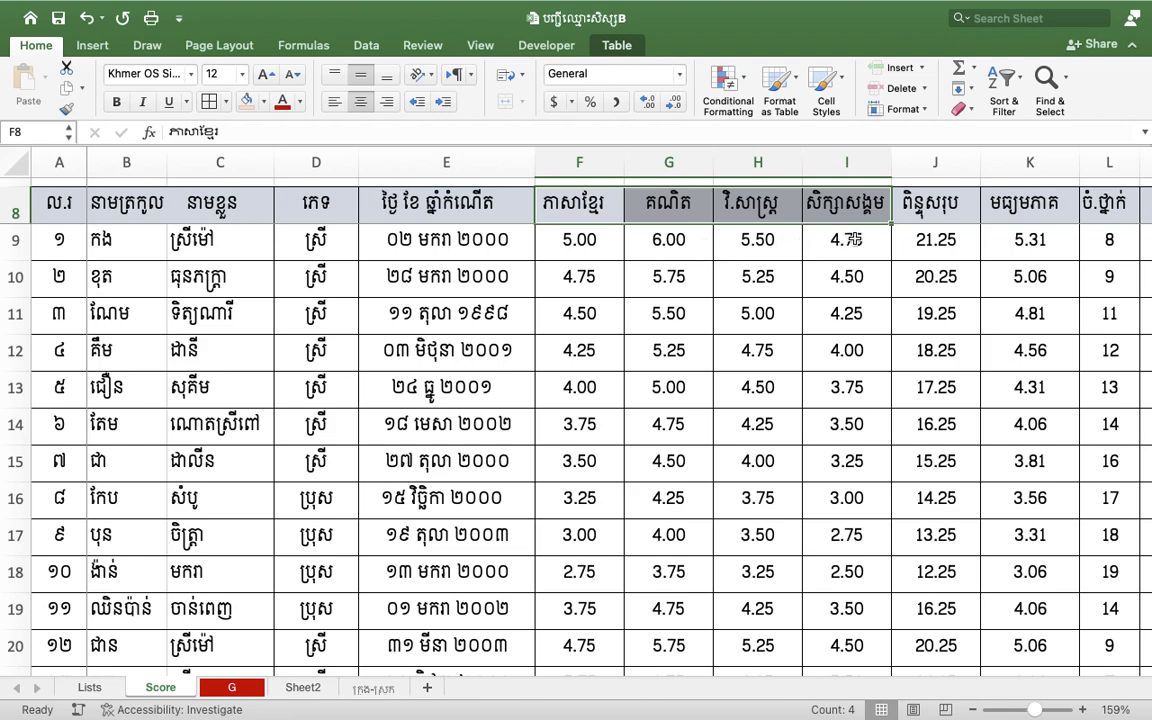
{"action": "left_click_drag", "start_coordinate": [565, 240], "coordinate": [835, 242]}
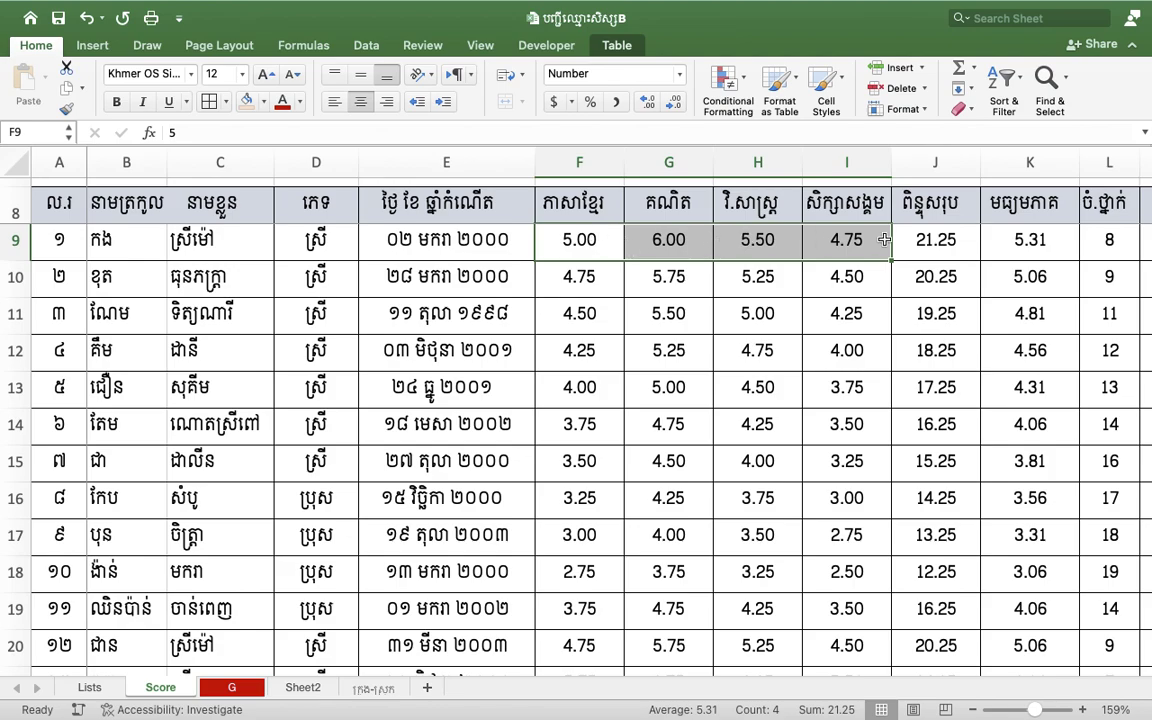
- Enter the maximum total score of 40 in cell B36, below the existing grade table
{"action": "scroll", "coordinate": [542, 367], "scroll_direction": "down", "scroll_amount": 6}
{"action": "scroll", "coordinate": [542, 367], "scroll_direction": "down", "scroll_amount": 3}
{"action": "scroll", "coordinate": [540, 367], "scroll_direction": "up", "scroll_amount": 2}
{"action": "left_click", "coordinate": [124, 446]}
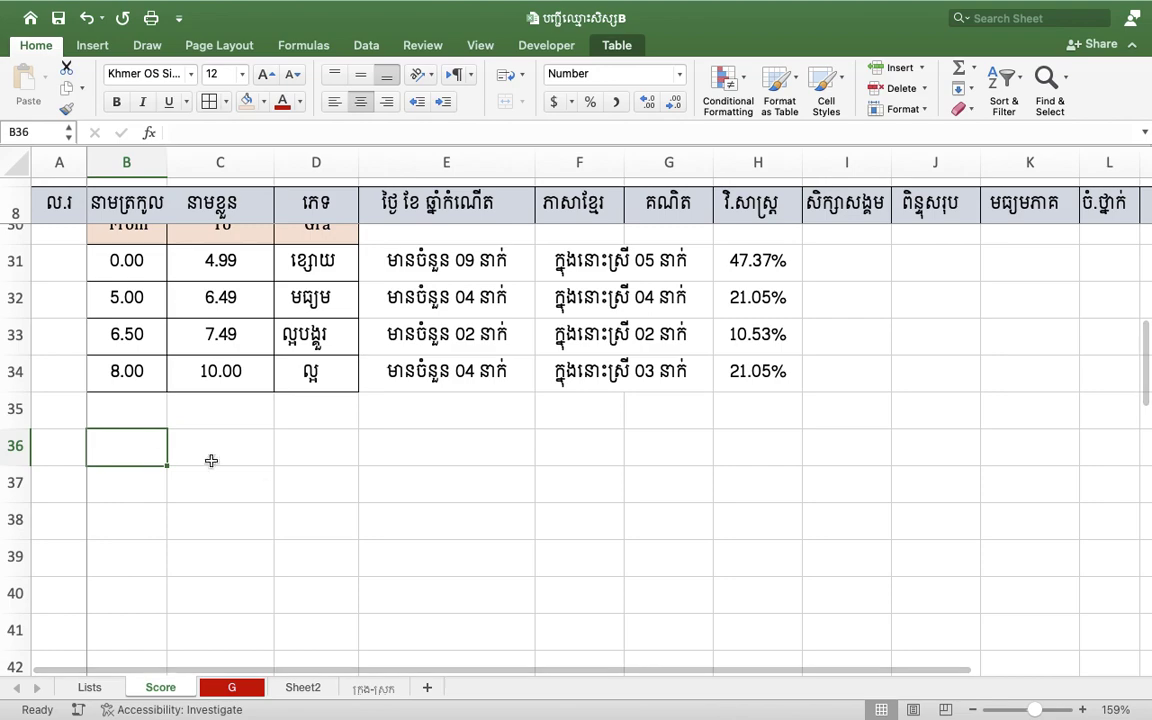
{"action": "type", "text": "40"}
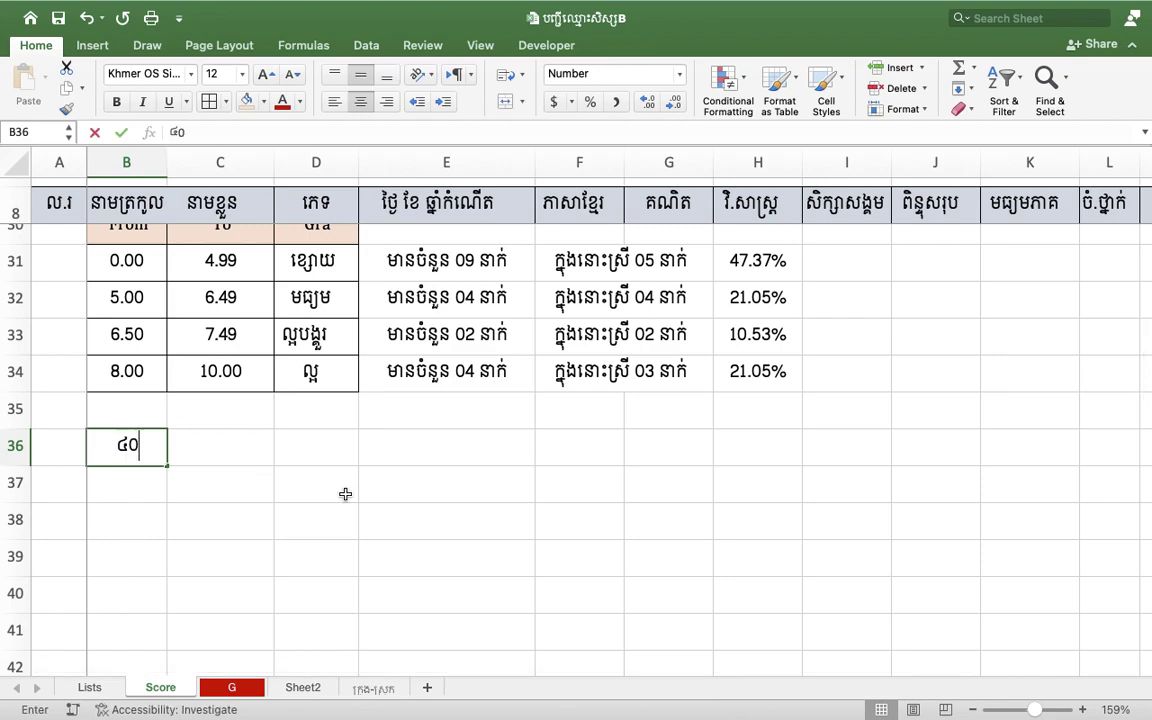
{"action": "key", "text": "Return"}
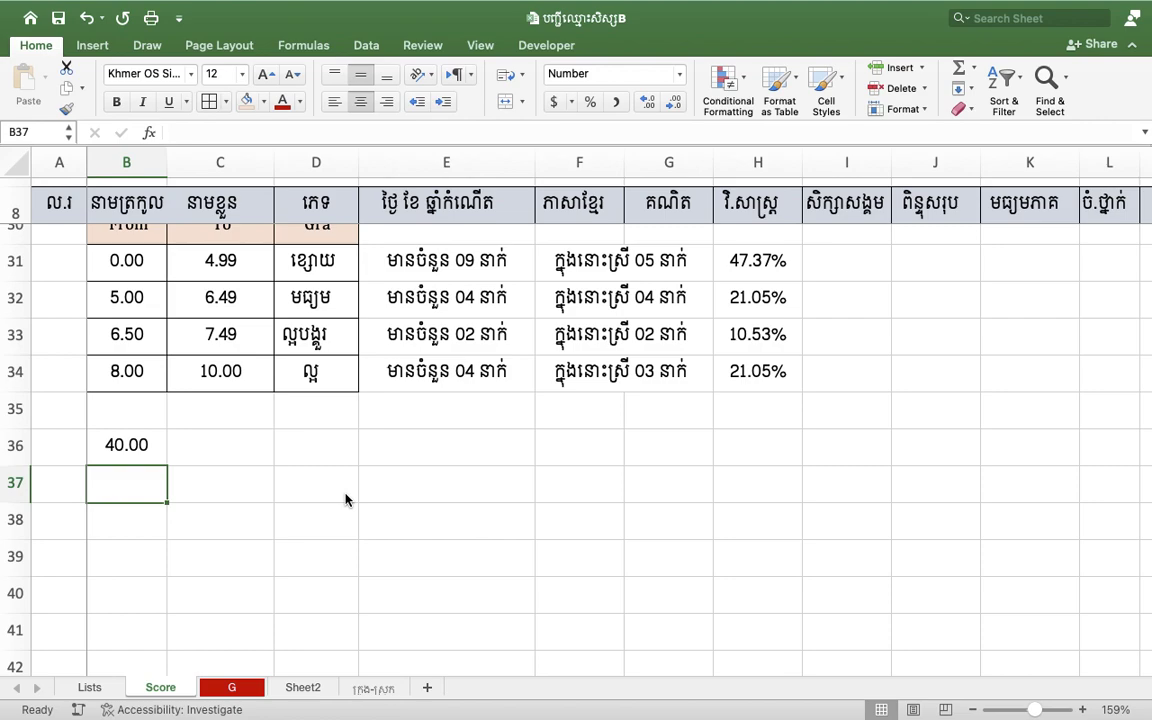
- Copy the four grade labels in D31:D34 to the cells starting at D37
{"action": "left_click_drag", "start_coordinate": [310, 261], "coordinate": [320, 357]}
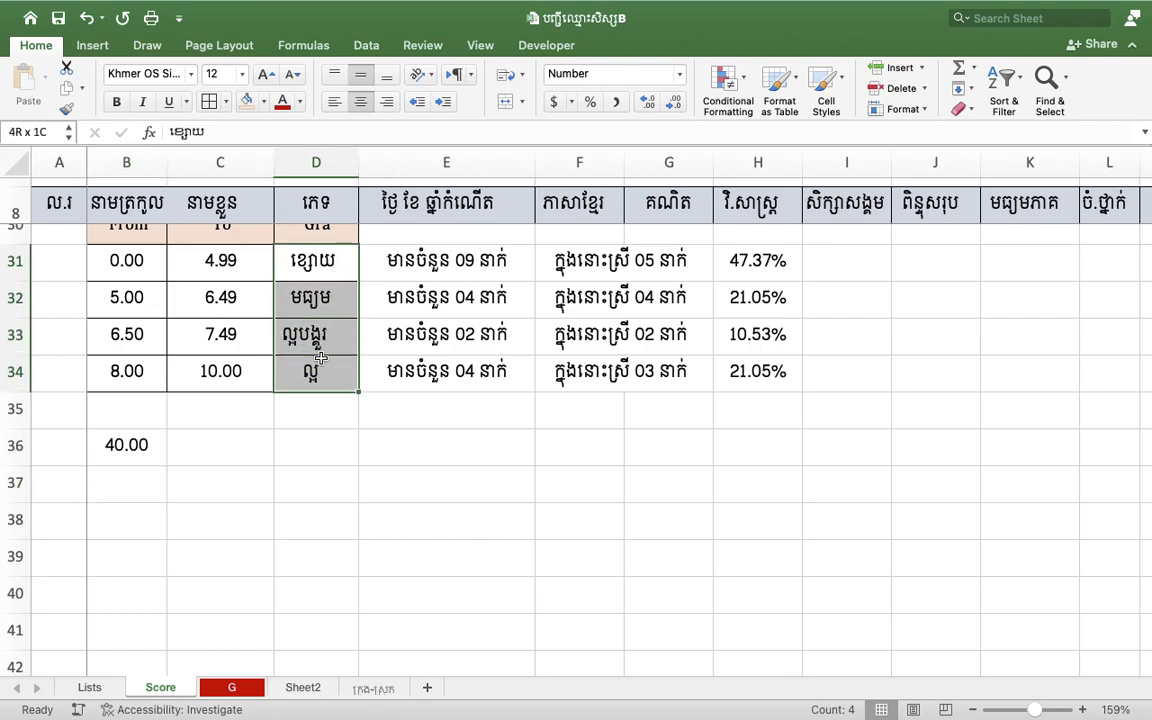
{"action": "left_click", "coordinate": [323, 484]}
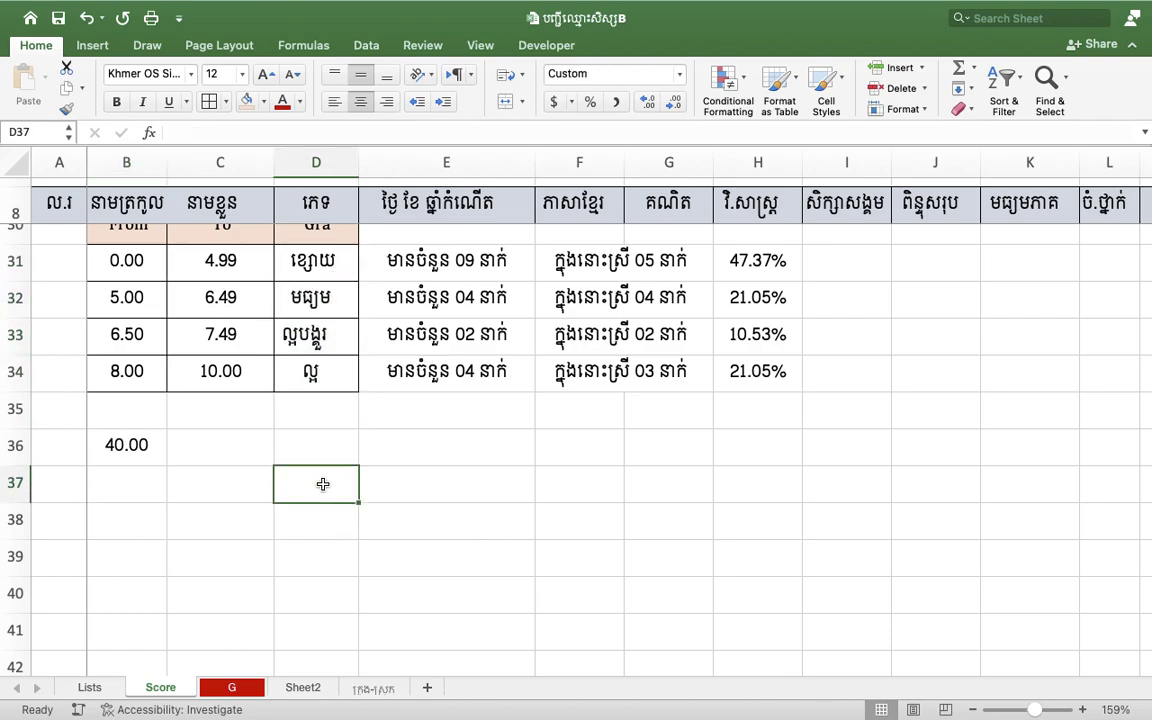
{"action": "left_click_drag", "start_coordinate": [310, 261], "coordinate": [311, 368]}
{"action": "key", "text": "ctrl+c"}
{"action": "left_click", "coordinate": [321, 504]}
{"action": "left_click", "coordinate": [323, 478]}
{"action": "key", "text": "ctrl+v"}
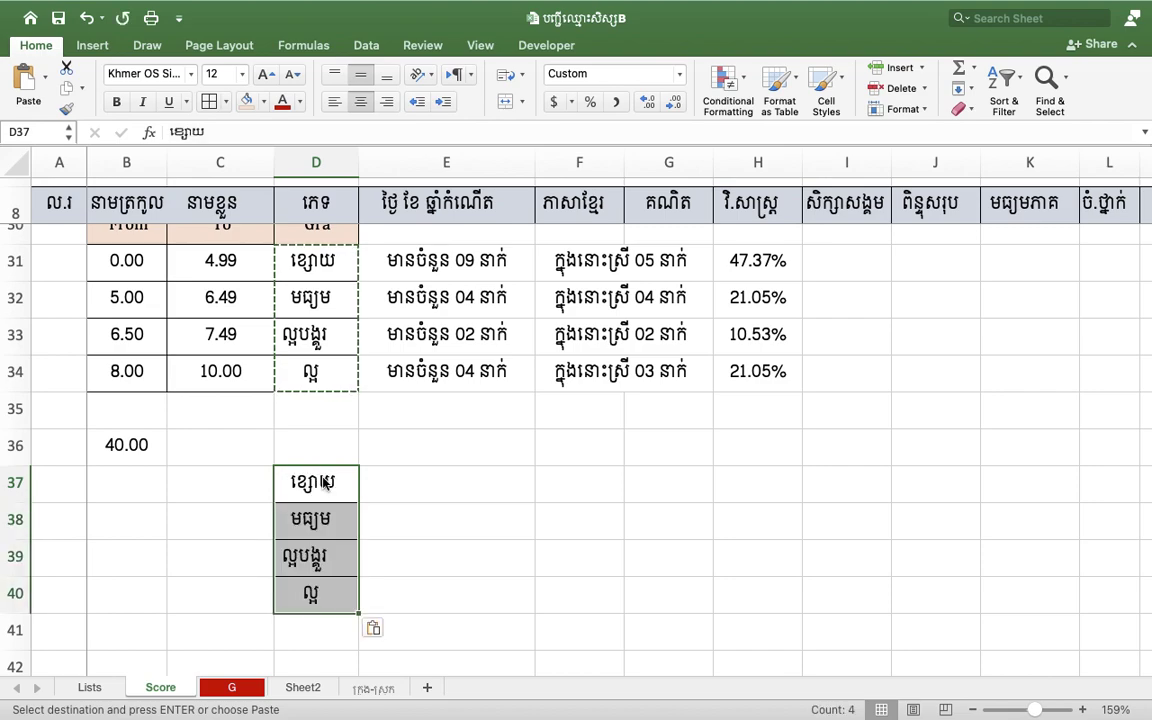
- Calculate 50% of the maximum score in cell C37 with the formula =B36*0.5
{"action": "left_click", "coordinate": [118, 484]}
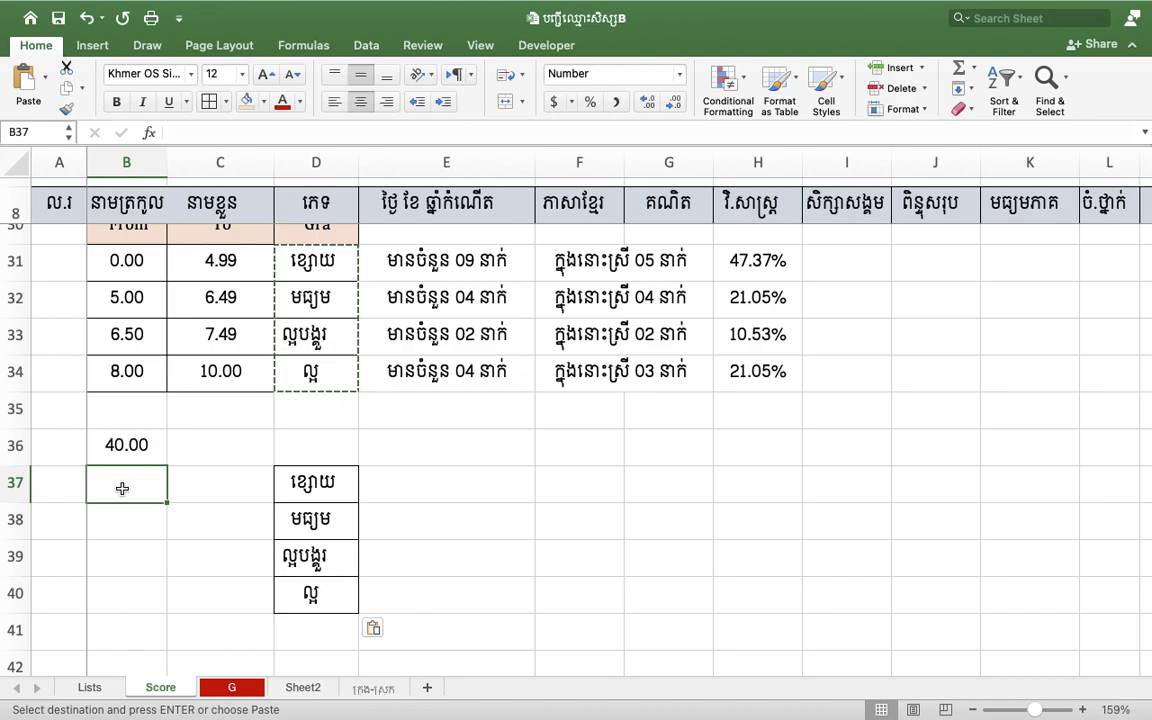
{"action": "left_click", "coordinate": [118, 444]}
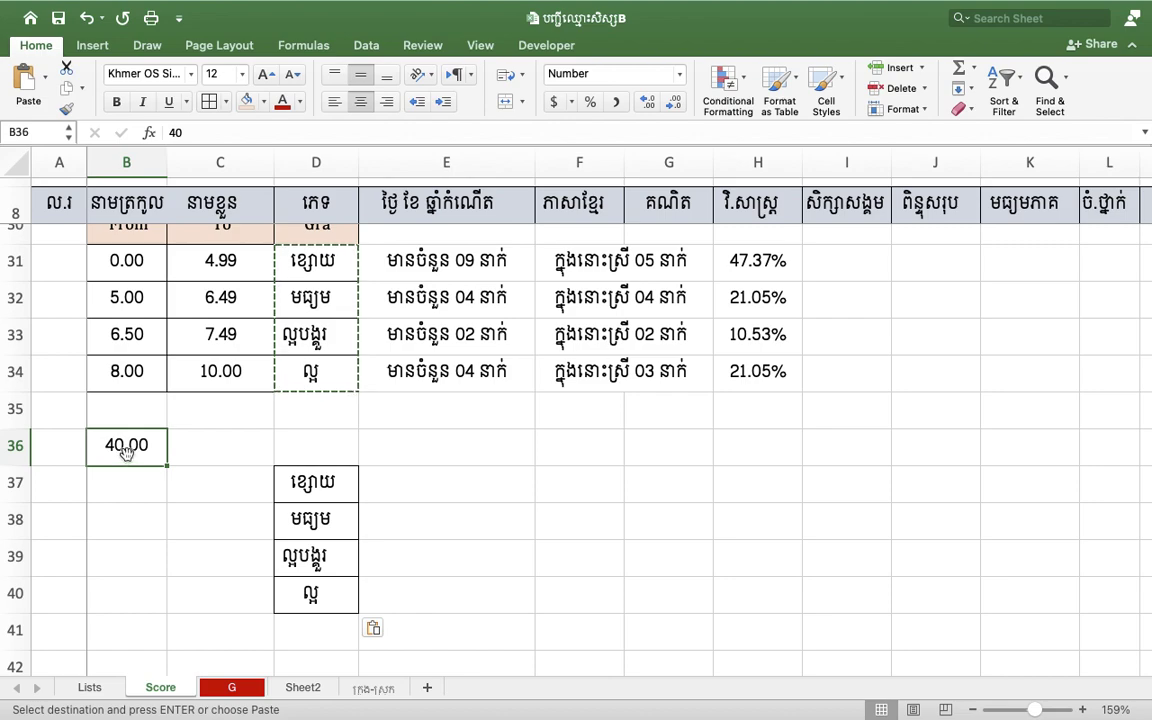
{"action": "left_click", "coordinate": [228, 483]}
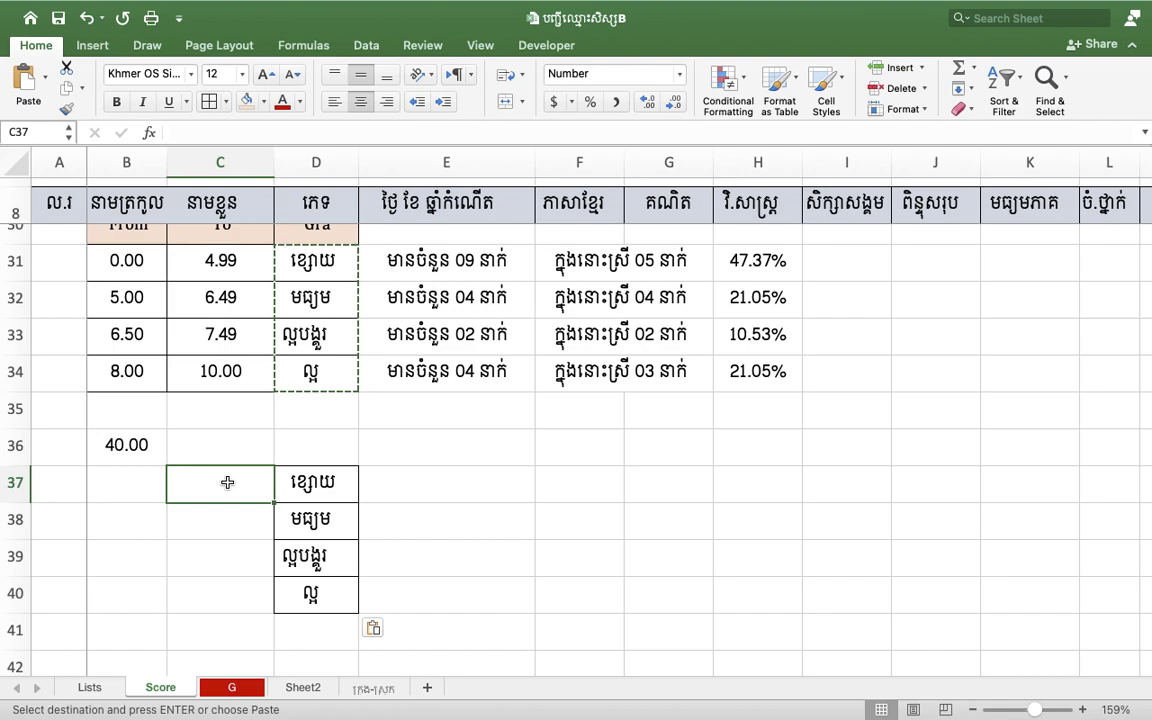
{"action": "double_click", "coordinate": [176, 490]}
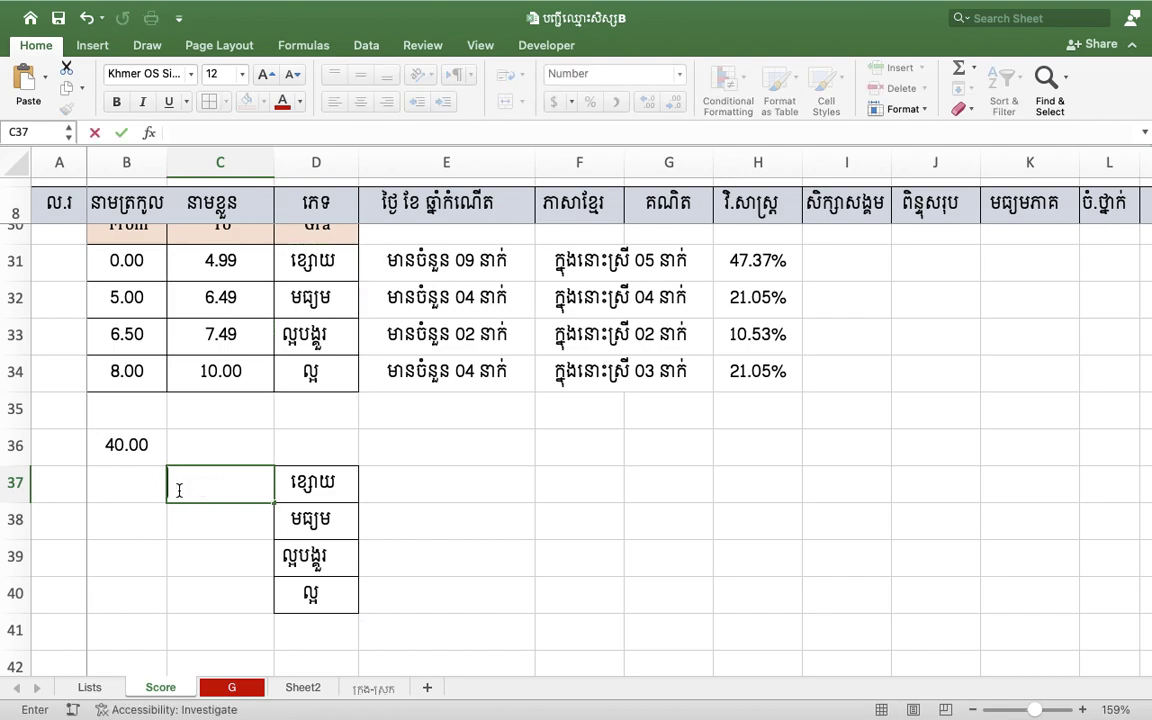
{"action": "type", "text": "ឆ"}
{"action": "key", "text": "BackSpace"}
{"action": "type", "text": "."}
{"action": "key", "text": "BackSpace"}
{"action": "type", "text": "="}
{"action": "left_click", "coordinate": [132, 452]}
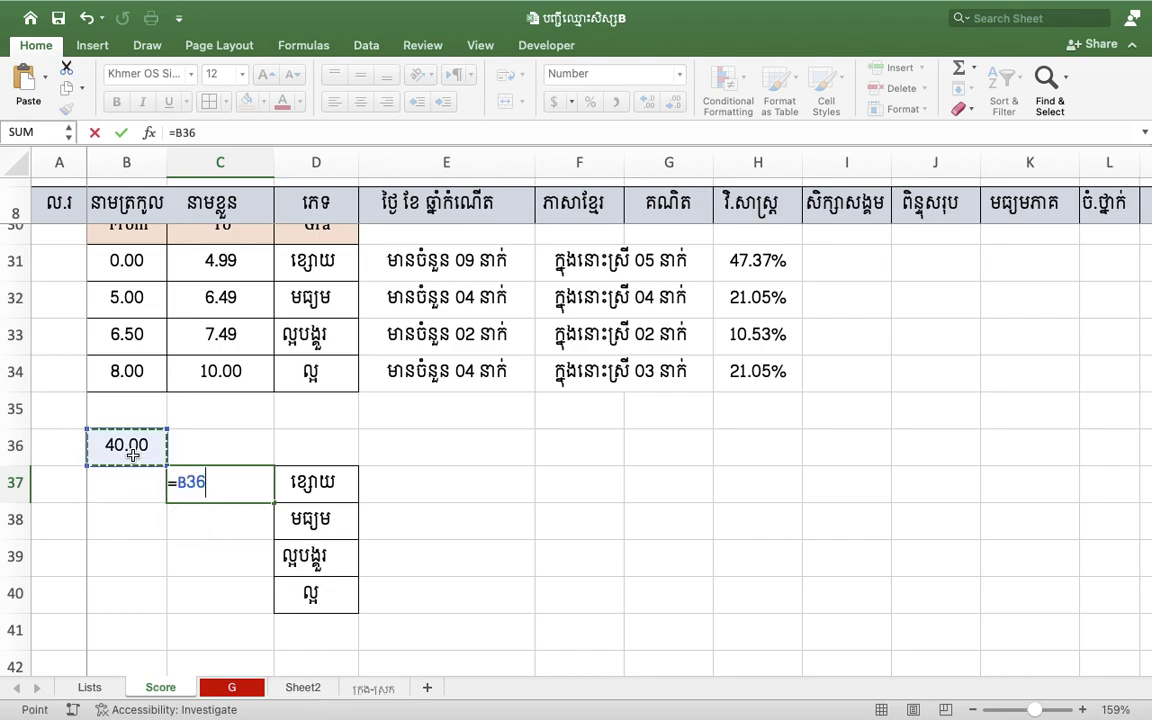
{"action": "type", "text": "*"}
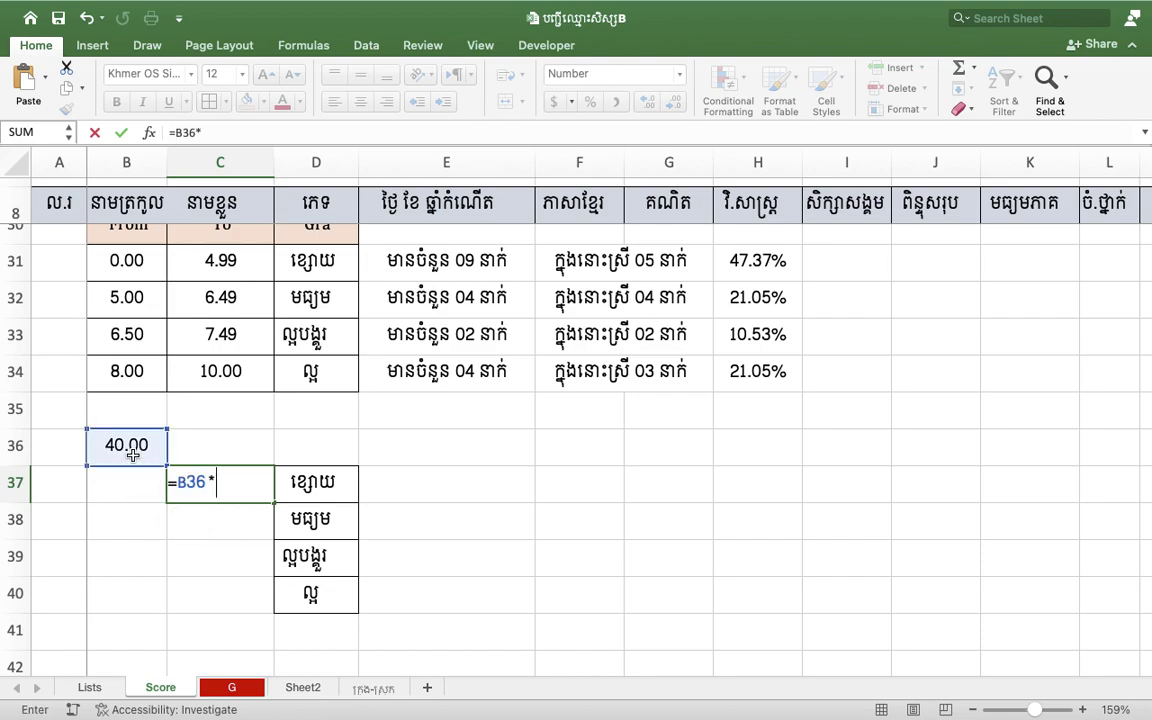
{"action": "type", "text": "0.5"}
{"action": "key", "text": "Tab"}
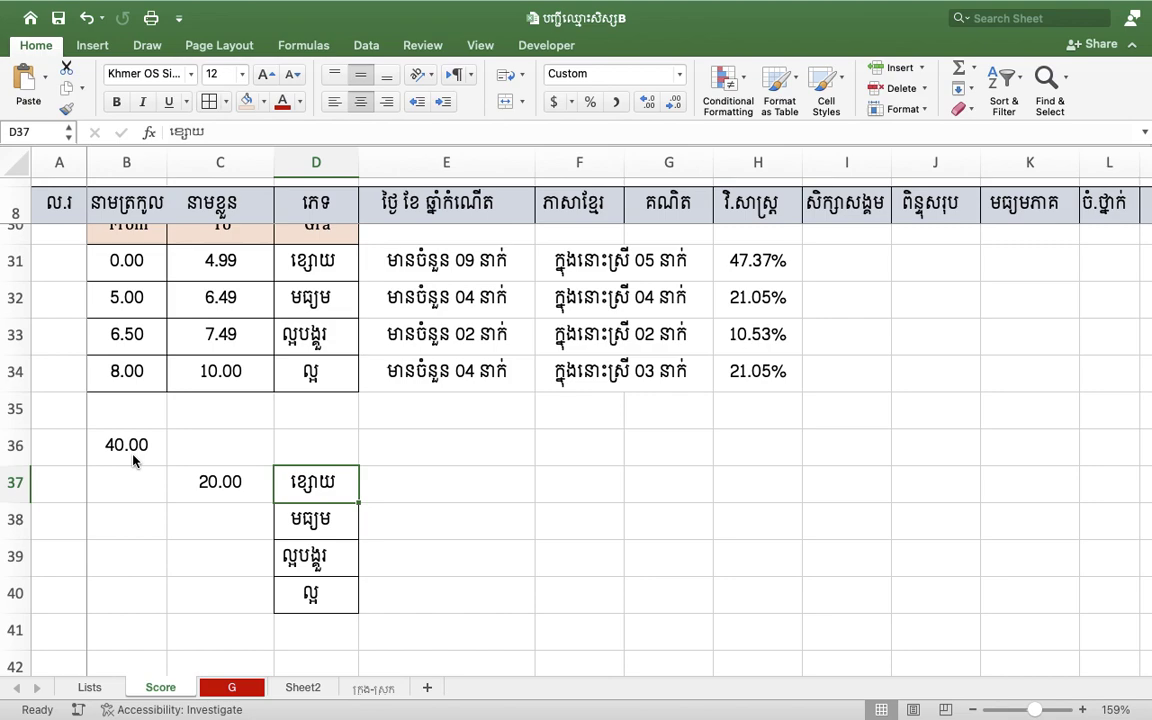
{"action": "double_click", "coordinate": [211, 483]}
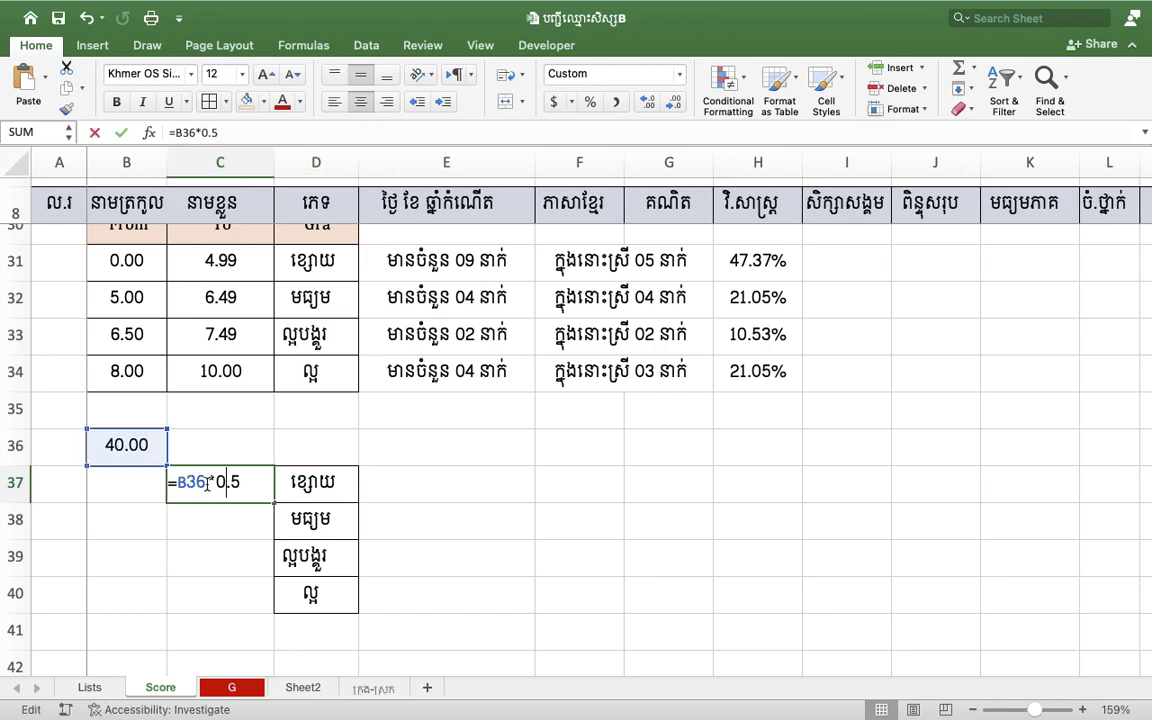
{"action": "key", "text": "Escape"}
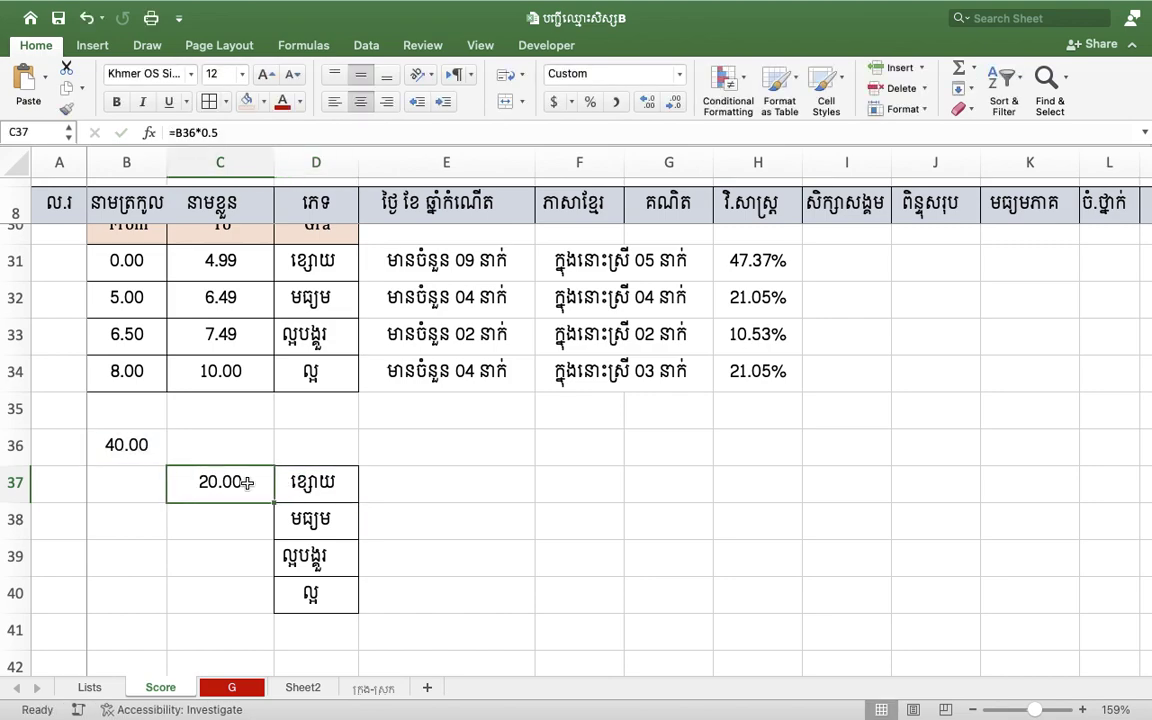
- Fill in the first grade band with the upper limit <20 in C37 and the lower limit 0 in B37
{"action": "type", "text": "៖"}
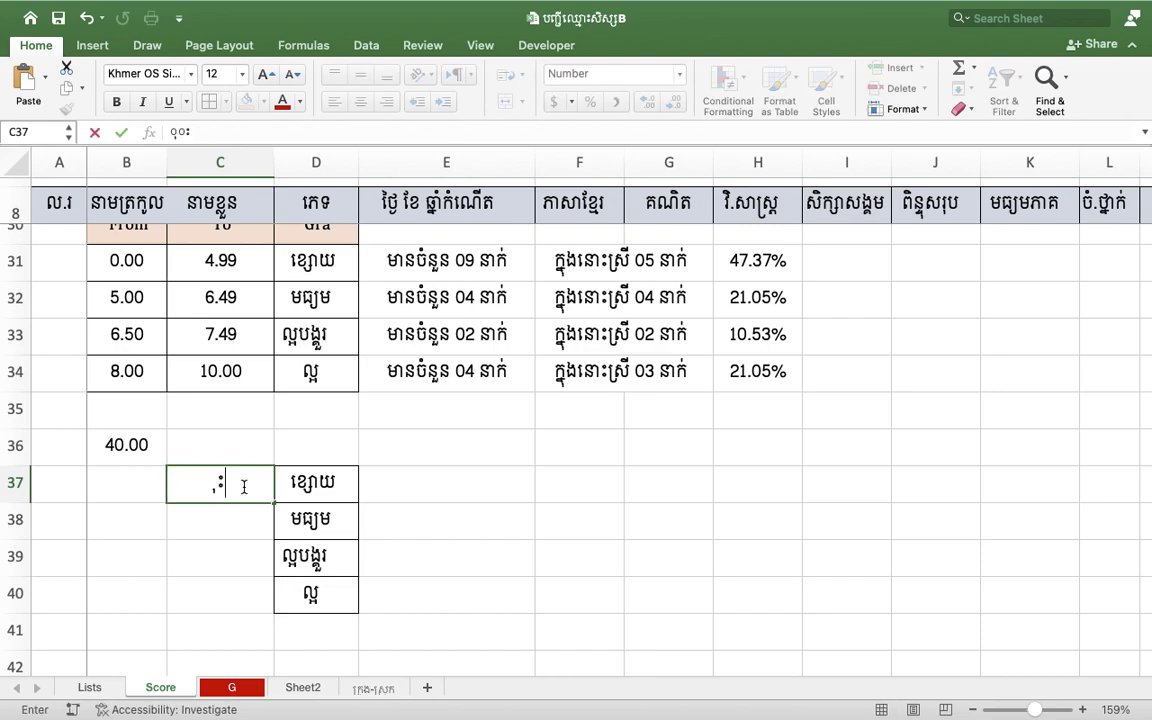
{"action": "key", "text": "BackSpace"}
{"action": "type", "text": "១០៖"}
{"action": "key", "text": "BackSpace"}
{"action": "key", "text": "BackSpace"}
{"action": "key", "text": "BackSpace"}
{"action": "type", "text": "<20"}
{"action": "key", "text": "Tab"}
{"action": "left_click", "coordinate": [97, 484]}
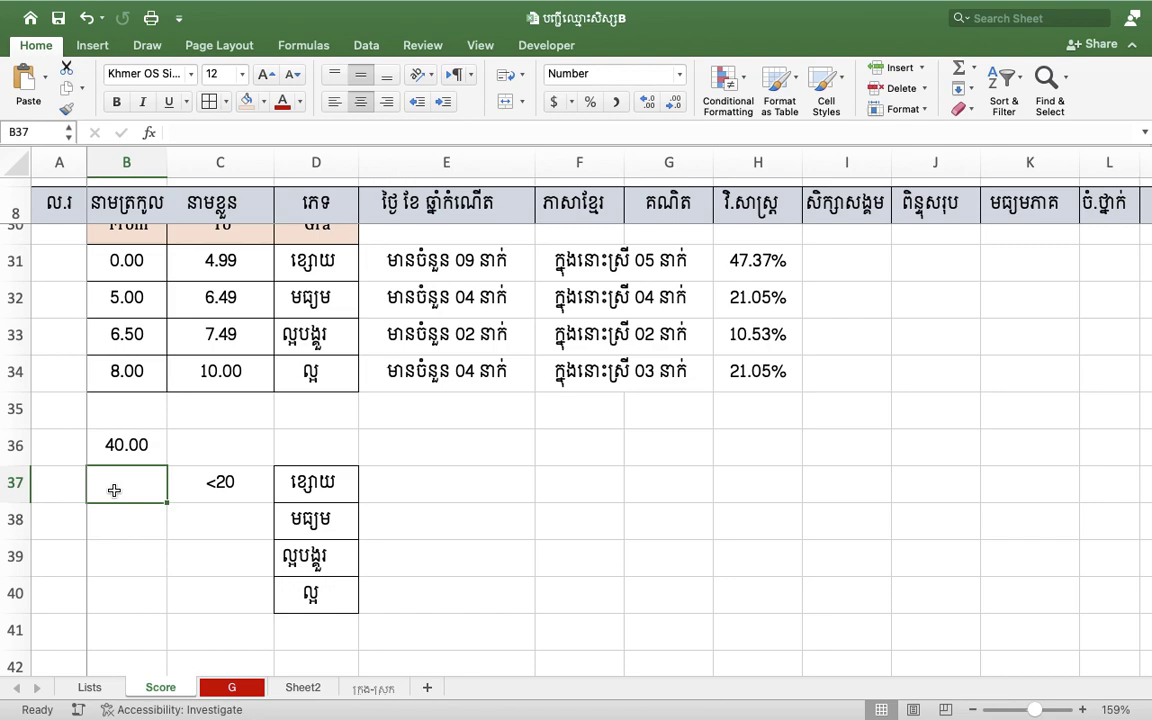
{"action": "type", "text": "0"}
{"action": "key", "text": "Tab"}
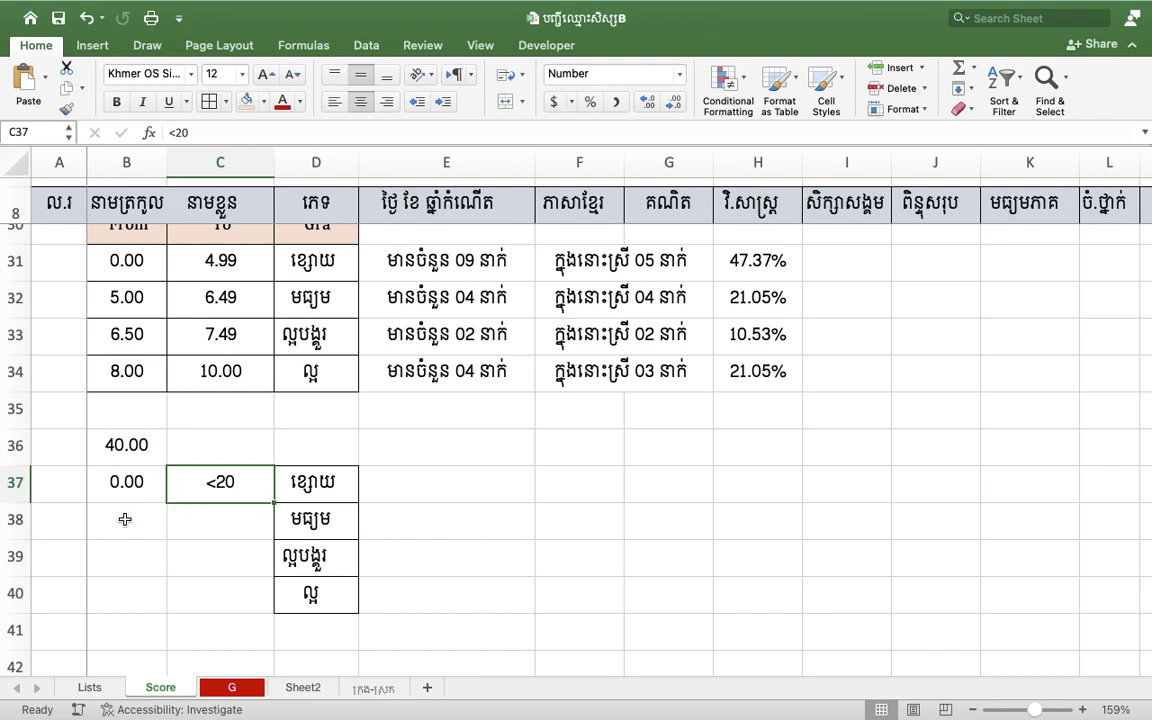
- Enter >=20 in cell B38 as the lower limit of the second grade band
{"action": "left_click", "coordinate": [125, 519]}
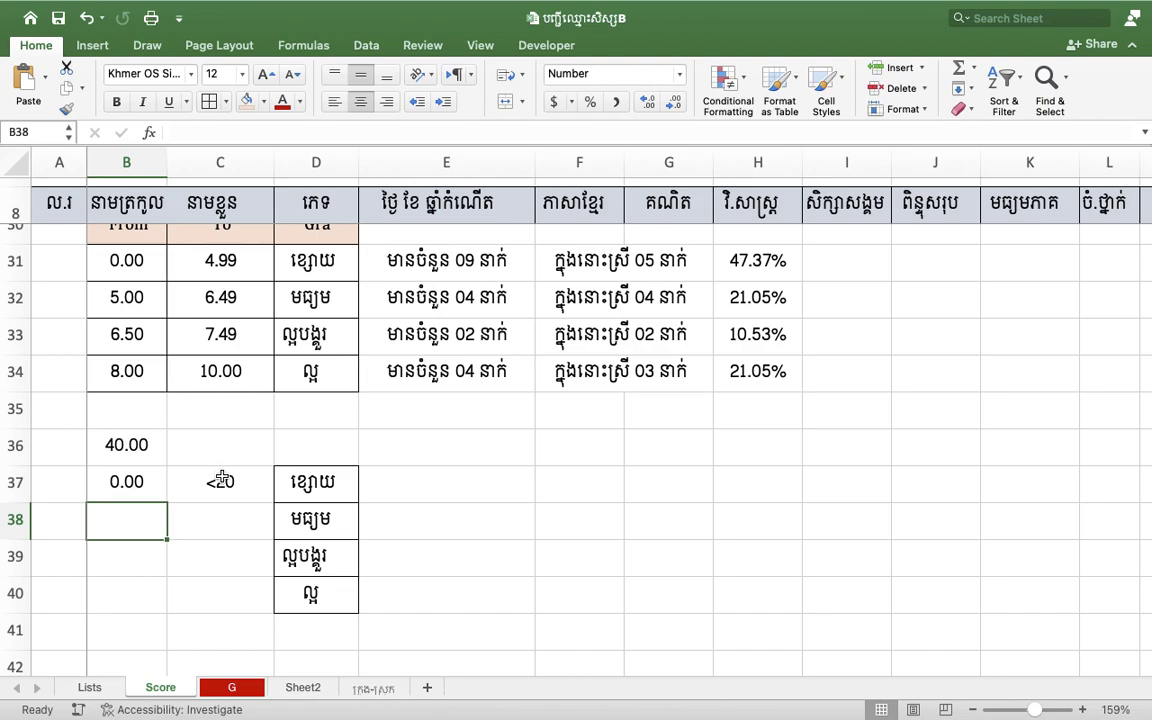
{"action": "key", "text": "BackSpace"}
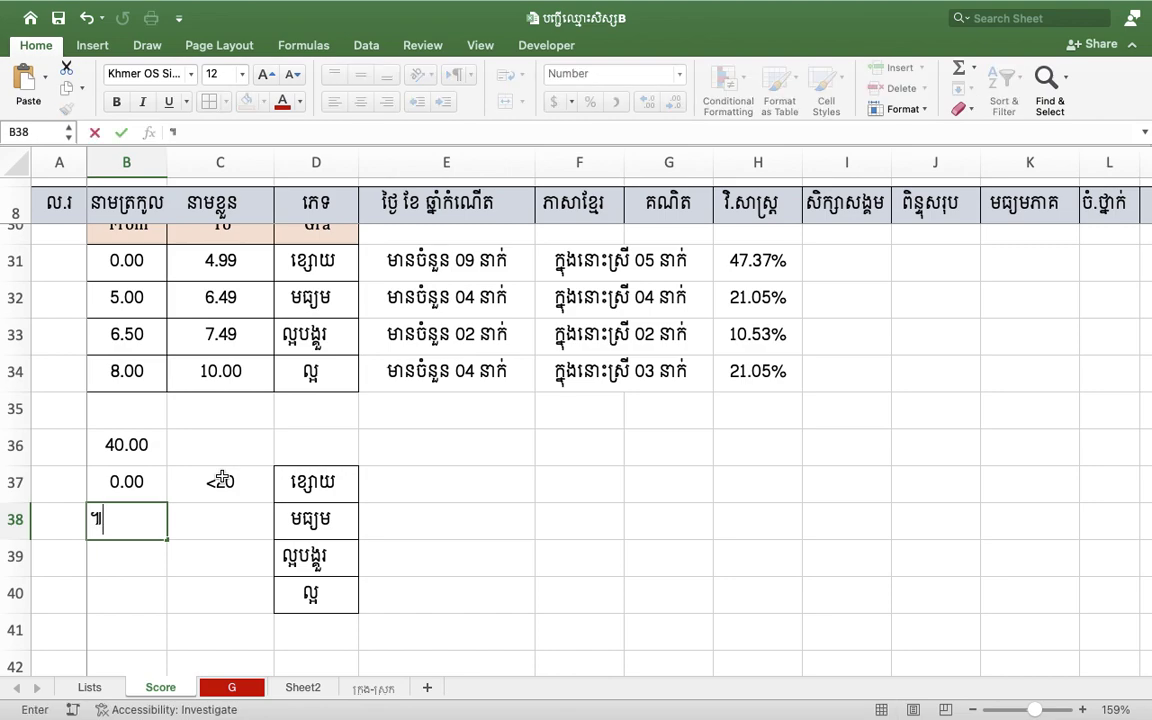
{"action": "type", "text": "១៨២០"}
{"action": "key", "text": "BackSpace"}
{"action": "key", "text": "BackSpace"}
{"action": "key", "text": "BackSpace"}
{"action": "key", "text": "BackSpace"}
{"action": "type", "text": ">=20"}
{"action": "key", "text": "Tab"}
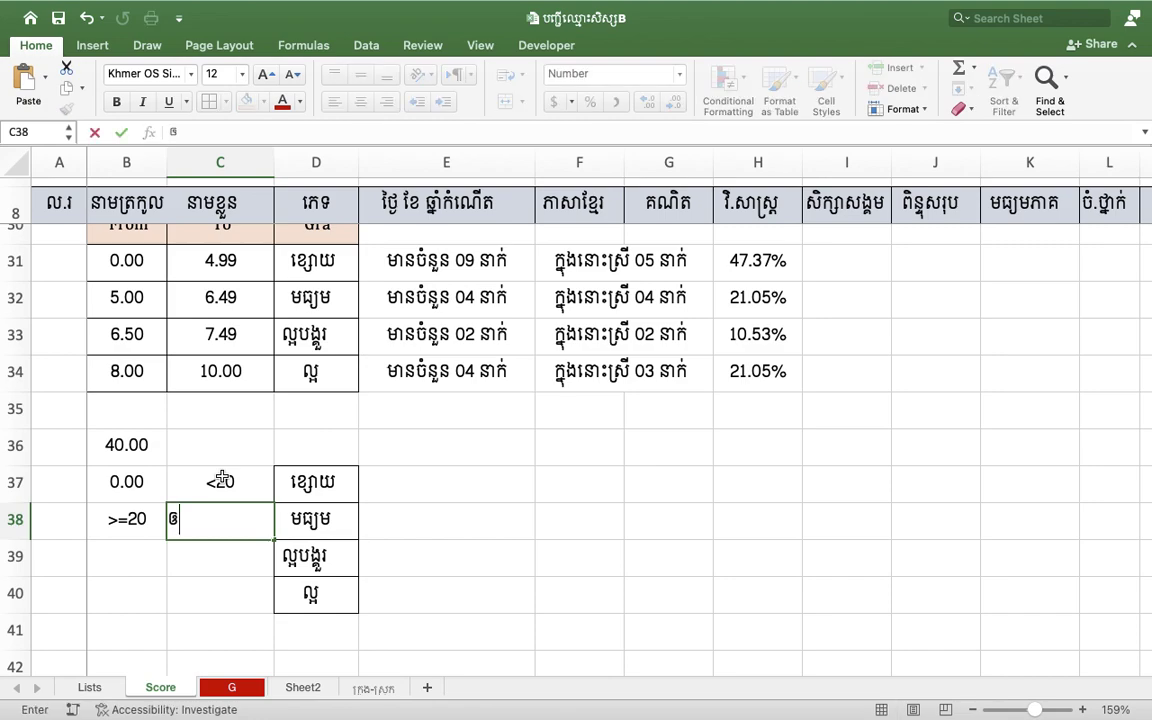
- Calculate 65% of the maximum score in cell C38 with the formula =B36*0.65
{"action": "type", "text": "+"}
{"action": "key", "text": "Escape"}
{"action": "type", "text": "="}
{"action": "left_click", "coordinate": [138, 453]}
{"action": "type", "text": "*0.65"}
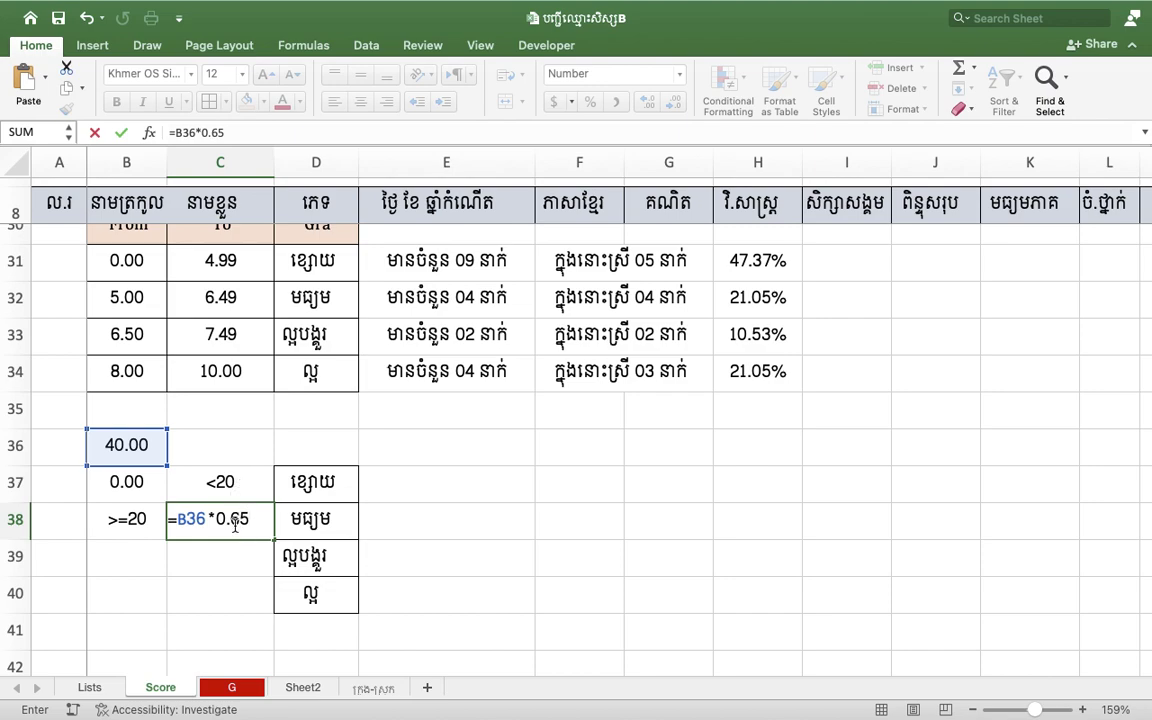
{"action": "left_click_drag", "start_coordinate": [228, 519], "coordinate": [281, 519]}
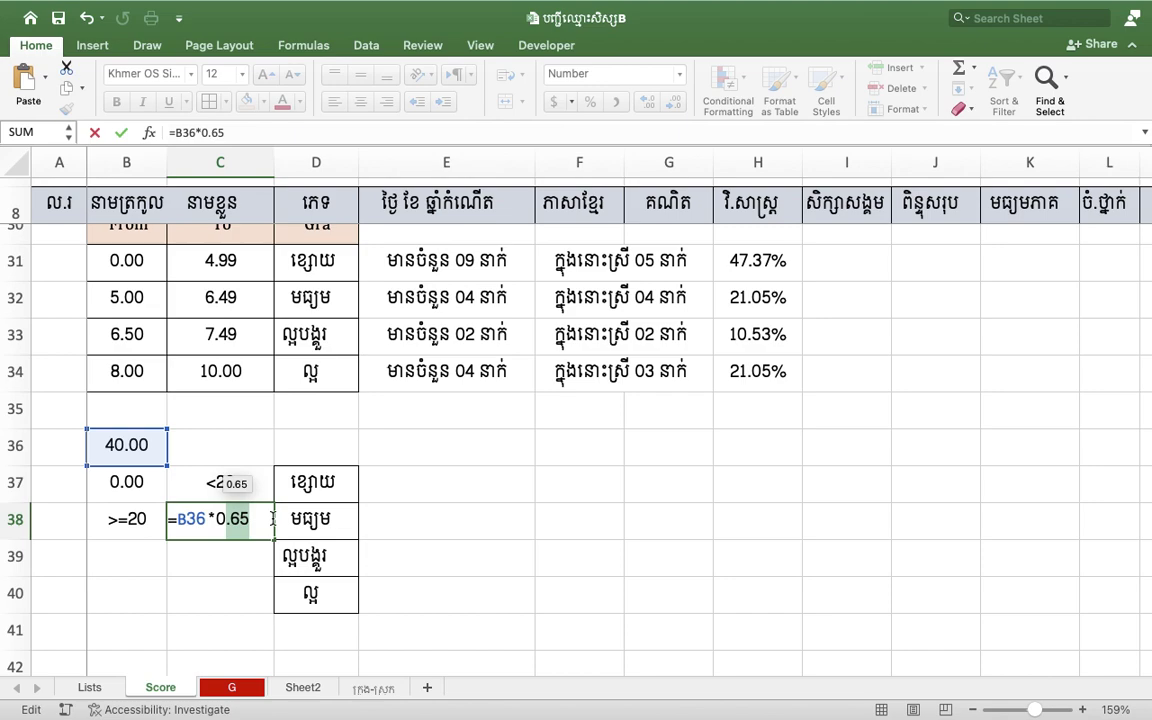
{"action": "left_click", "coordinate": [126, 556]}
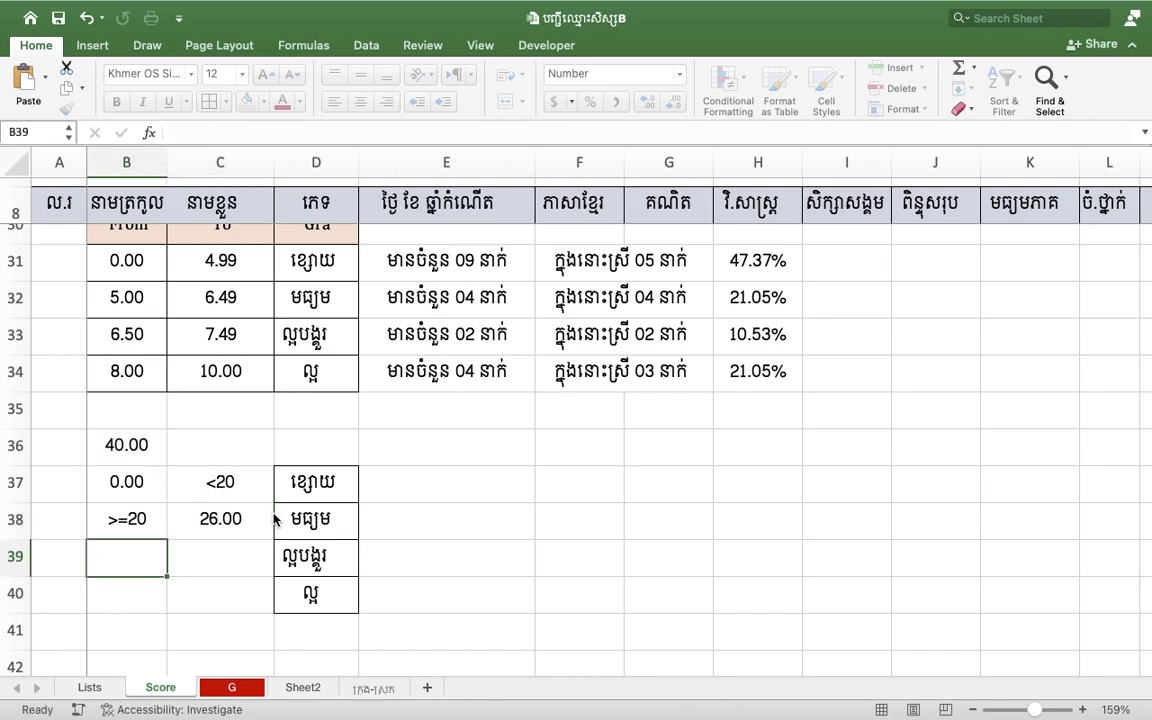
{"action": "double_click", "coordinate": [220, 520]}
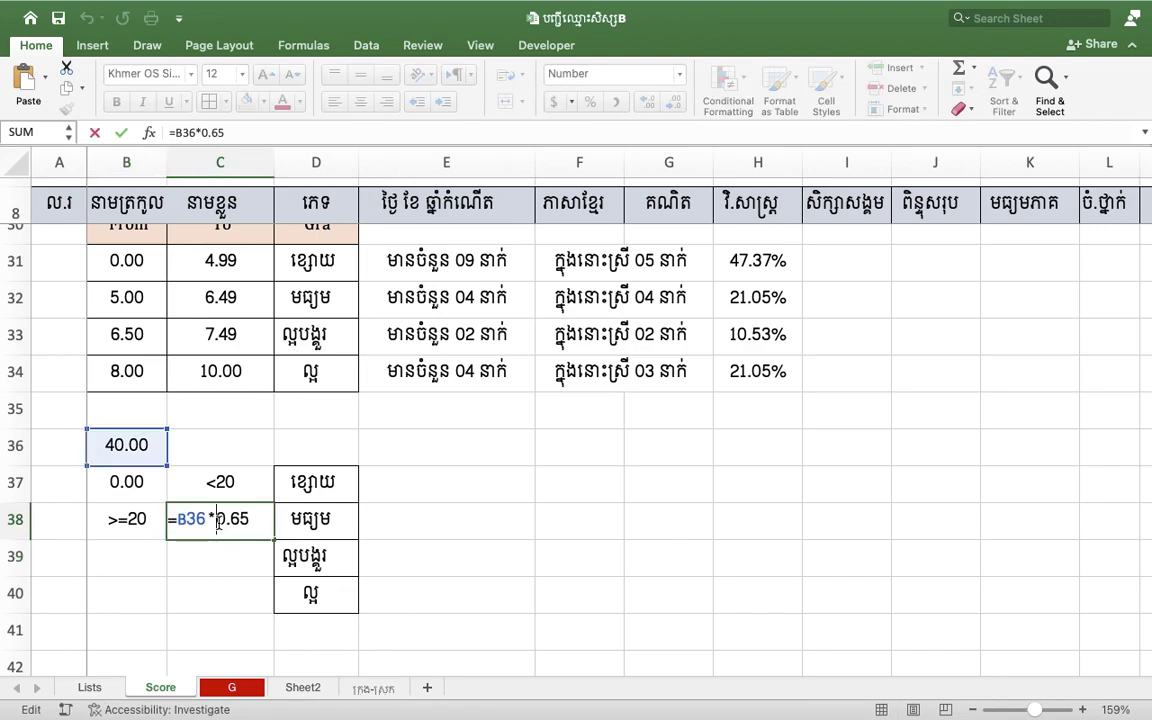
{"action": "key", "text": "Return"}
{"action": "left_click", "coordinate": [220, 519]}
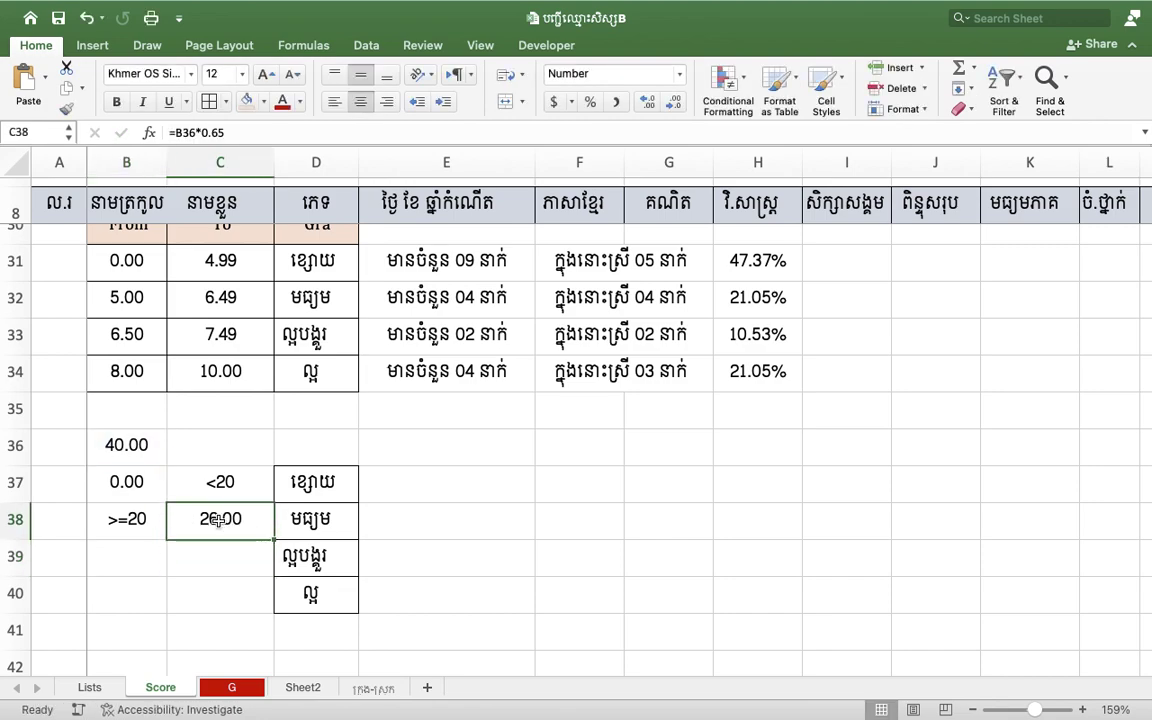
- Replace the formula in cell C38 with <26 as the second grade band's upper limit
{"action": "type", "text": "ឲ"}
{"action": "key", "text": "BackSpace"}
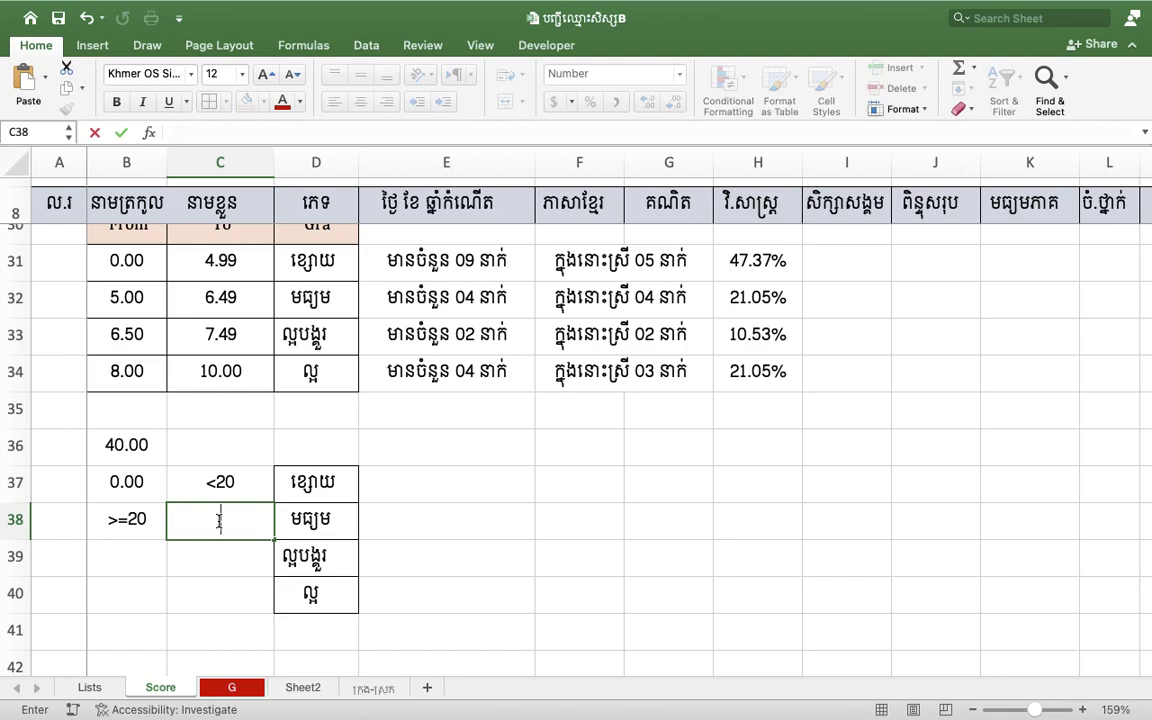
{"action": "type", "text": "<"}
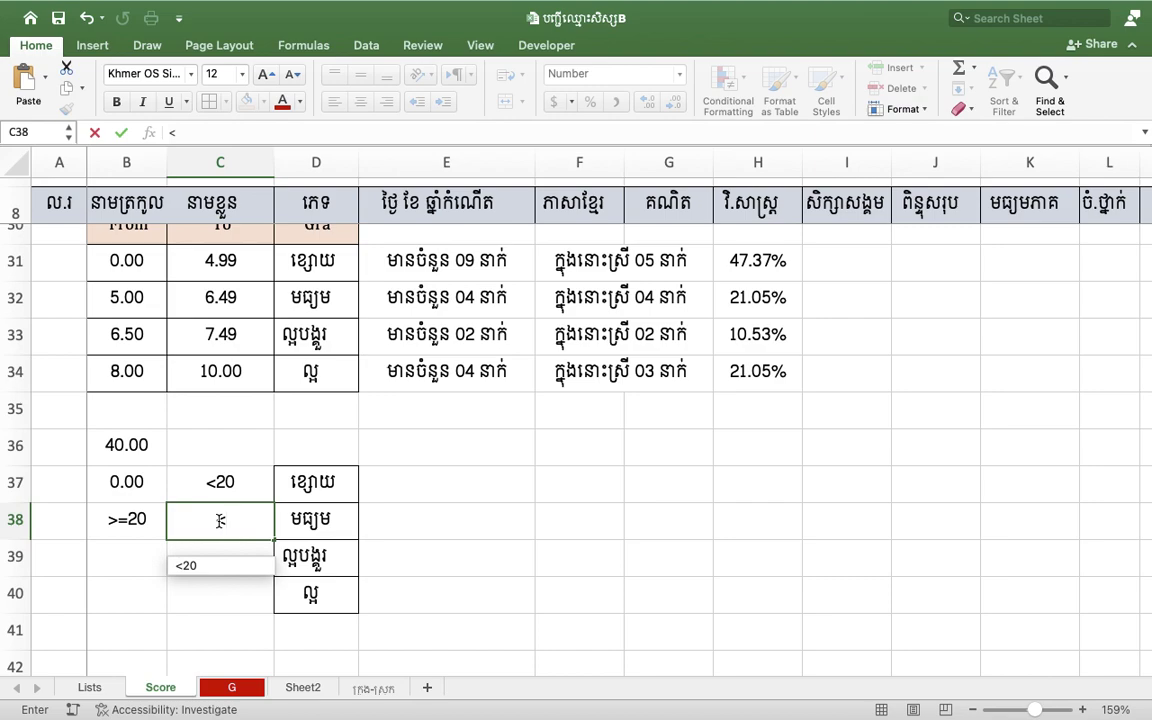
{"action": "type", "text": "26"}
{"action": "key", "text": "Tab"}
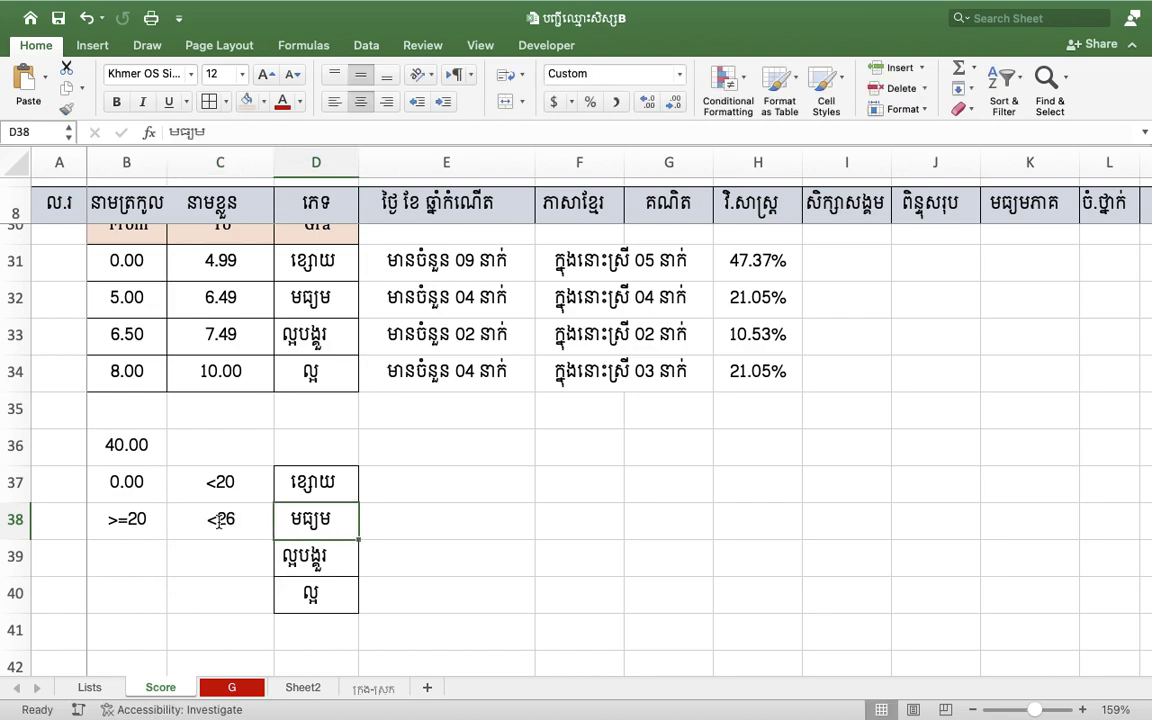
- Enter >=26 in cell B39 as the lower limit of the third grade band
{"action": "left_click", "coordinate": [149, 560]}
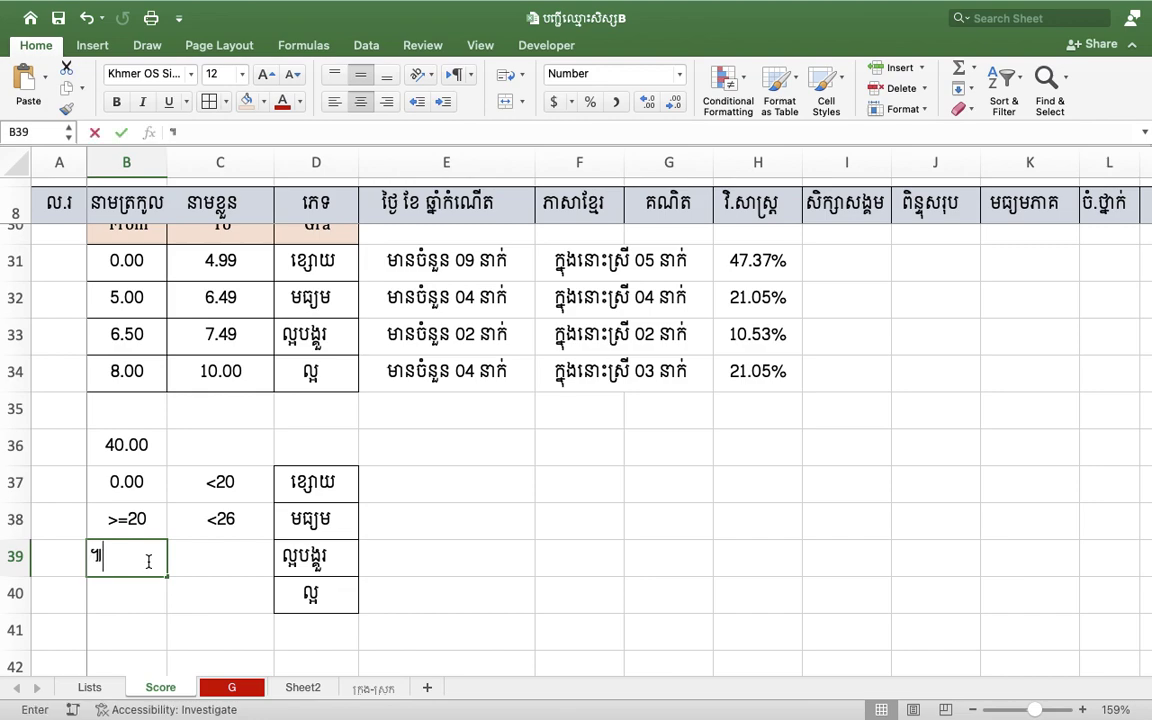
{"action": "type", "text": "ៗ"}
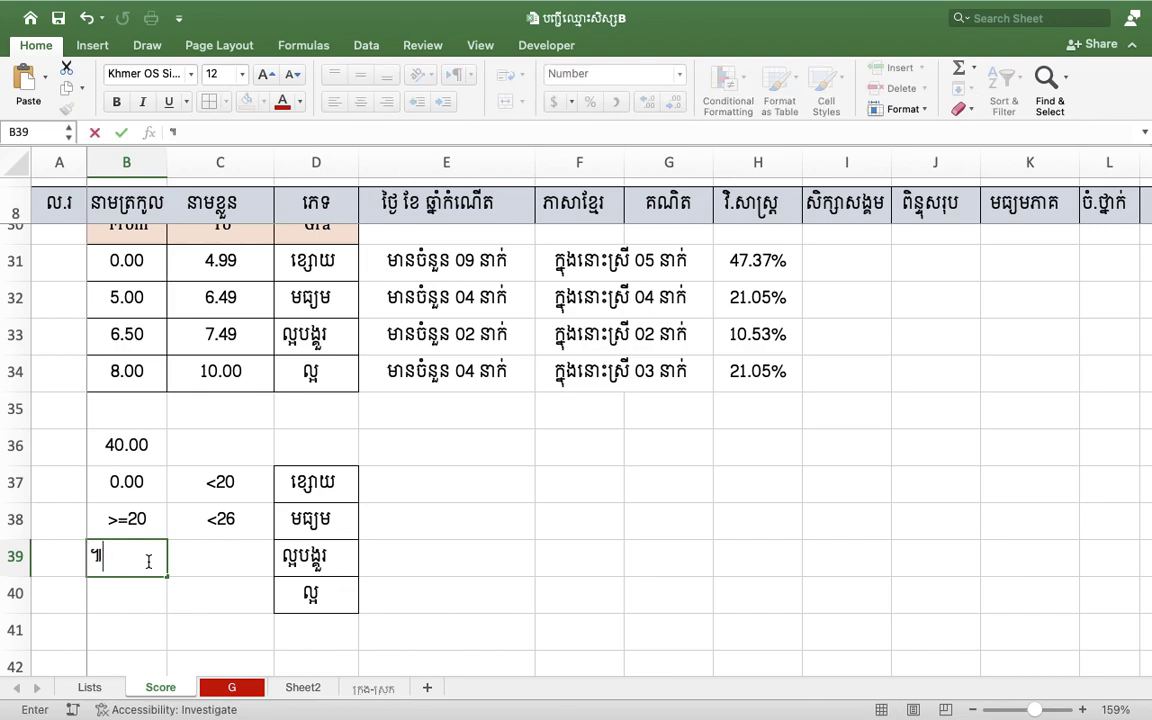
{"action": "key", "text": "BackSpace"}
{"action": "type", "text": ">"}
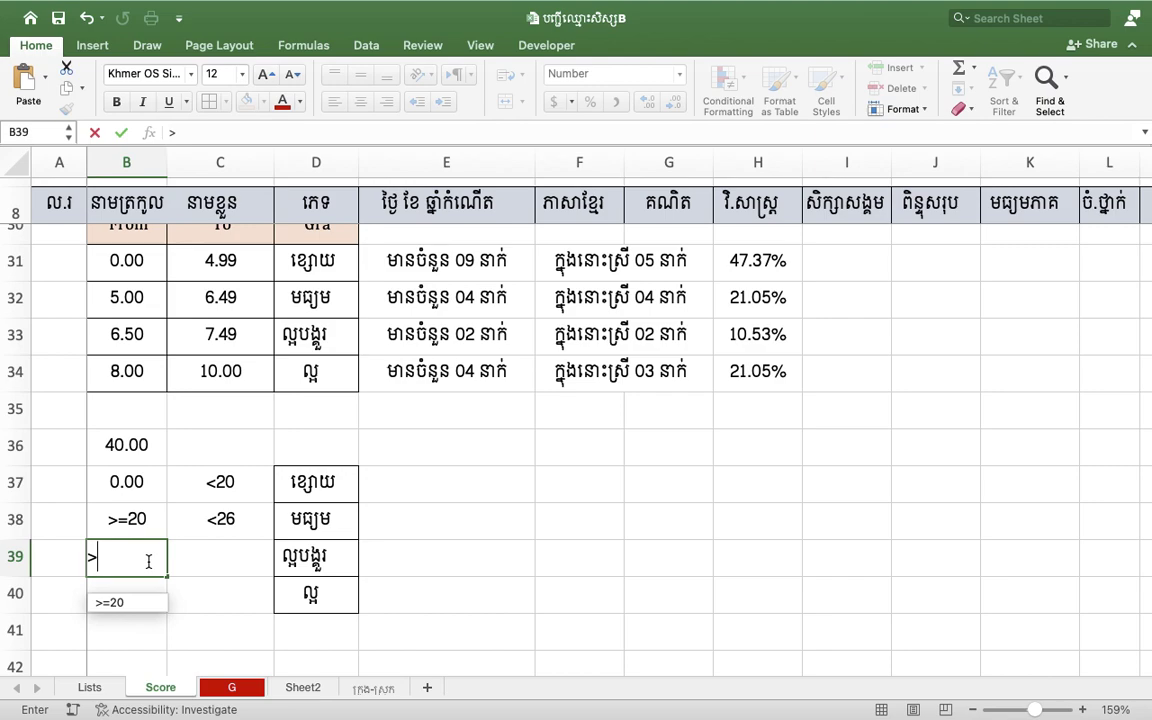
{"action": "type", "text": "=26"}
{"action": "key", "text": "Tab"}
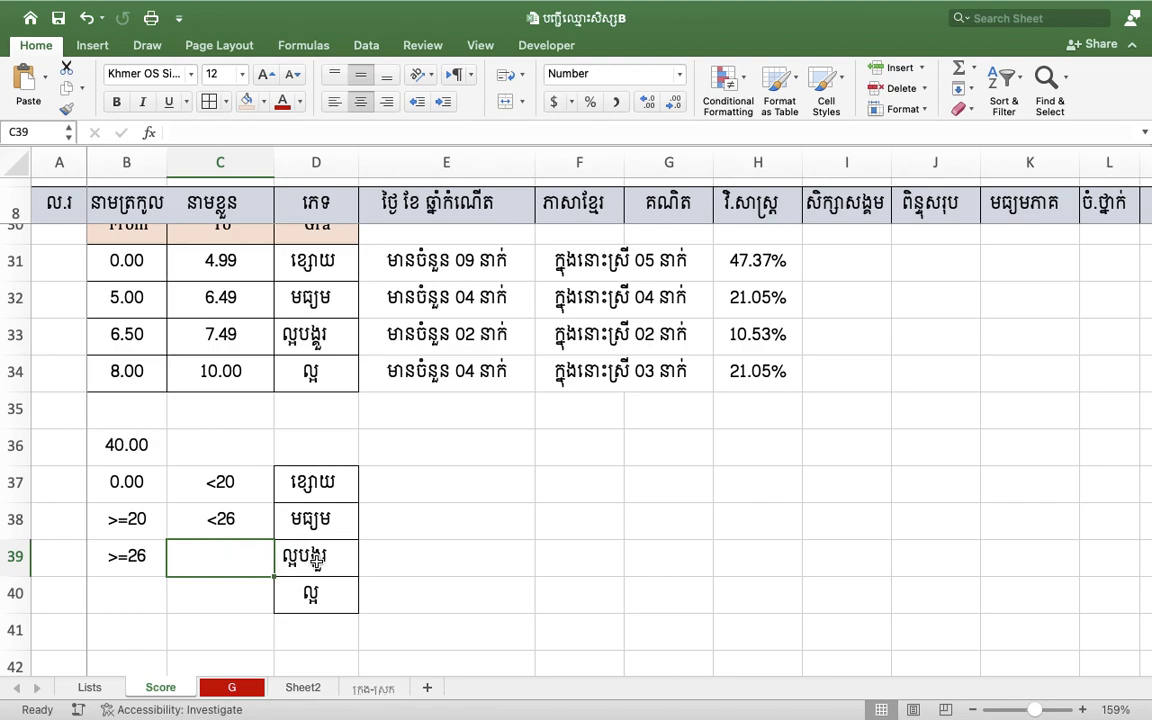
- Calculate 80% of the maximum score in cell C39 with the formula =B36*0.8
{"action": "type", "text": "៖"}
{"action": "key", "text": "BackSpace"}
{"action": "type", "text": "«"}
{"action": "key", "text": "BackSpace"}
{"action": "type", "text": "ថ"}
{"action": "key", "text": "BackSpace"}
{"action": "type", "text": "="}
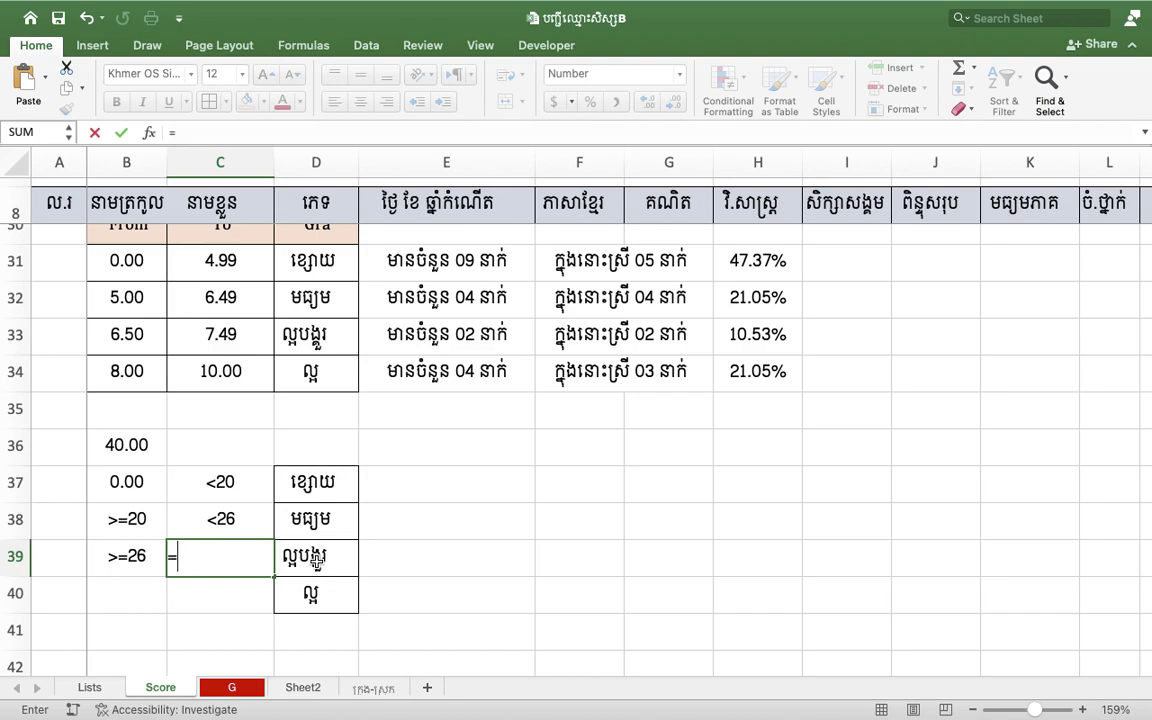
{"action": "left_click", "coordinate": [142, 452]}
{"action": "type", "text": "*"}
{"action": "type", "text": "."}
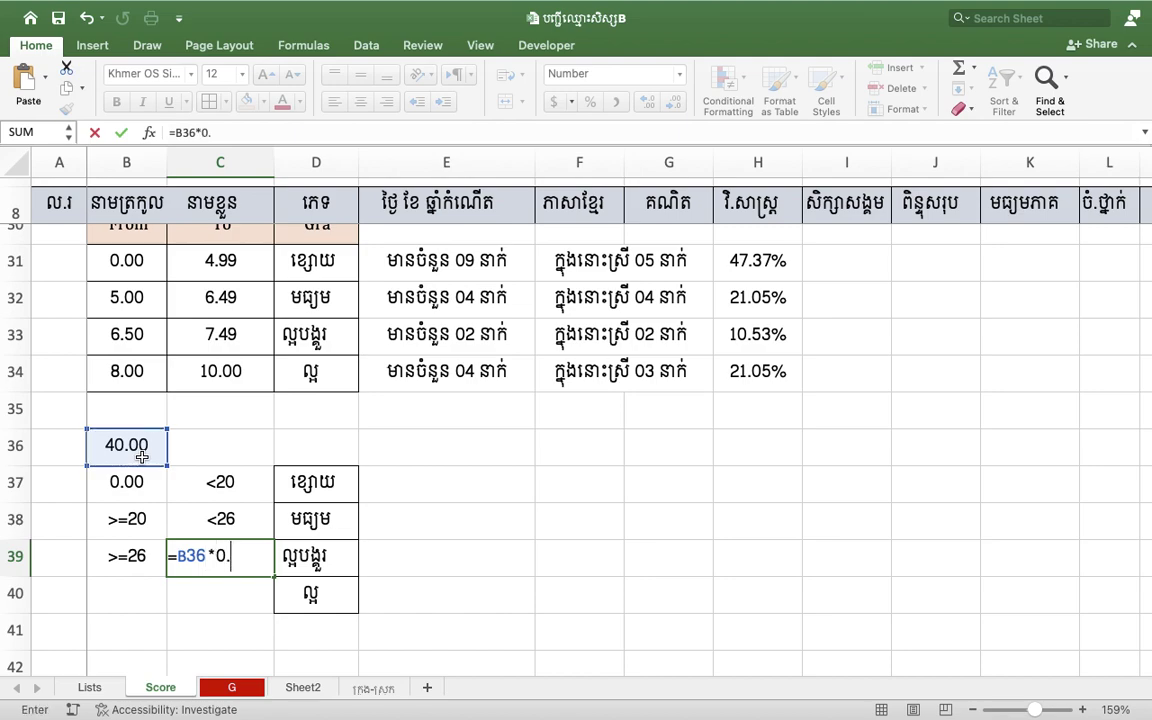
{"action": "type", "text": "8"}
{"action": "key", "text": "Return"}
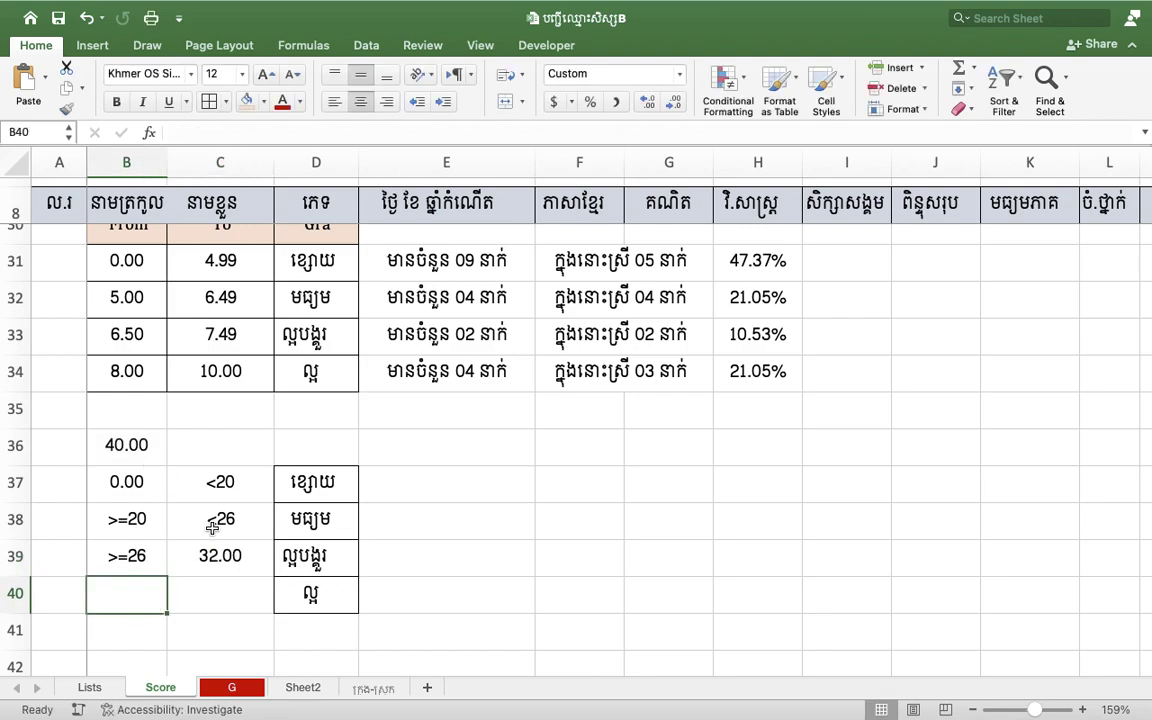
- Replace the formula in cell C39 with <32 as the third grade band's upper limit
{"action": "double_click", "coordinate": [211, 556]}
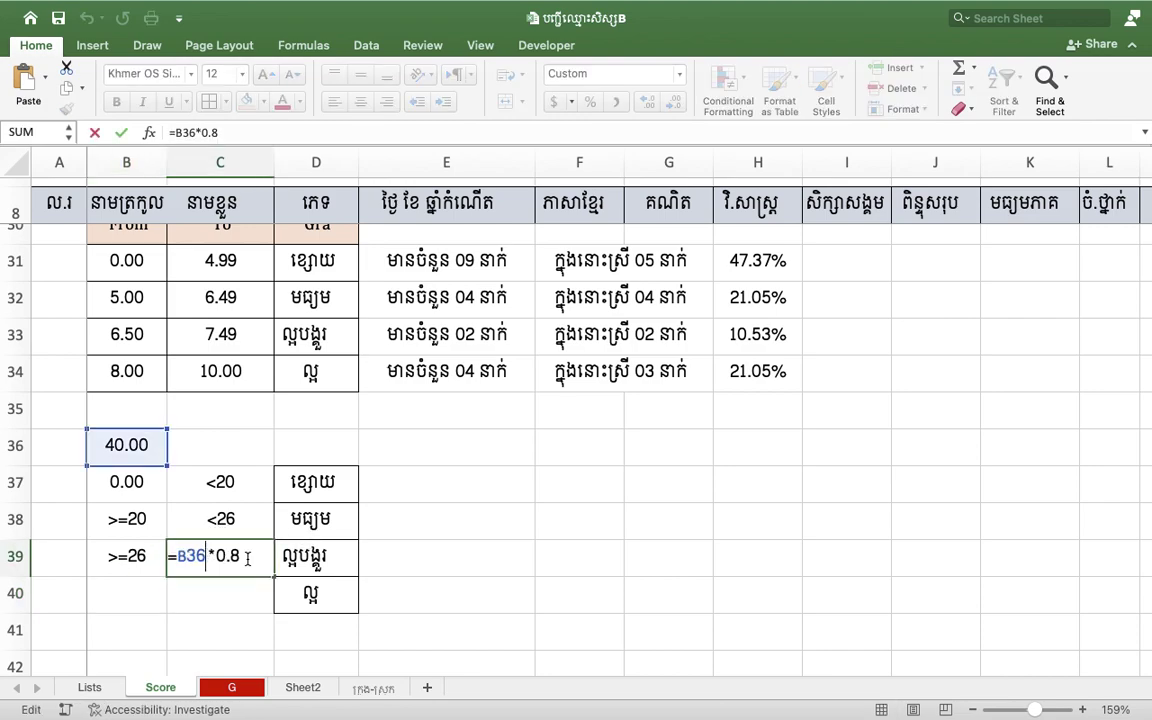
{"action": "key", "text": "Escape"}
{"action": "type", "text": "១០៖"}
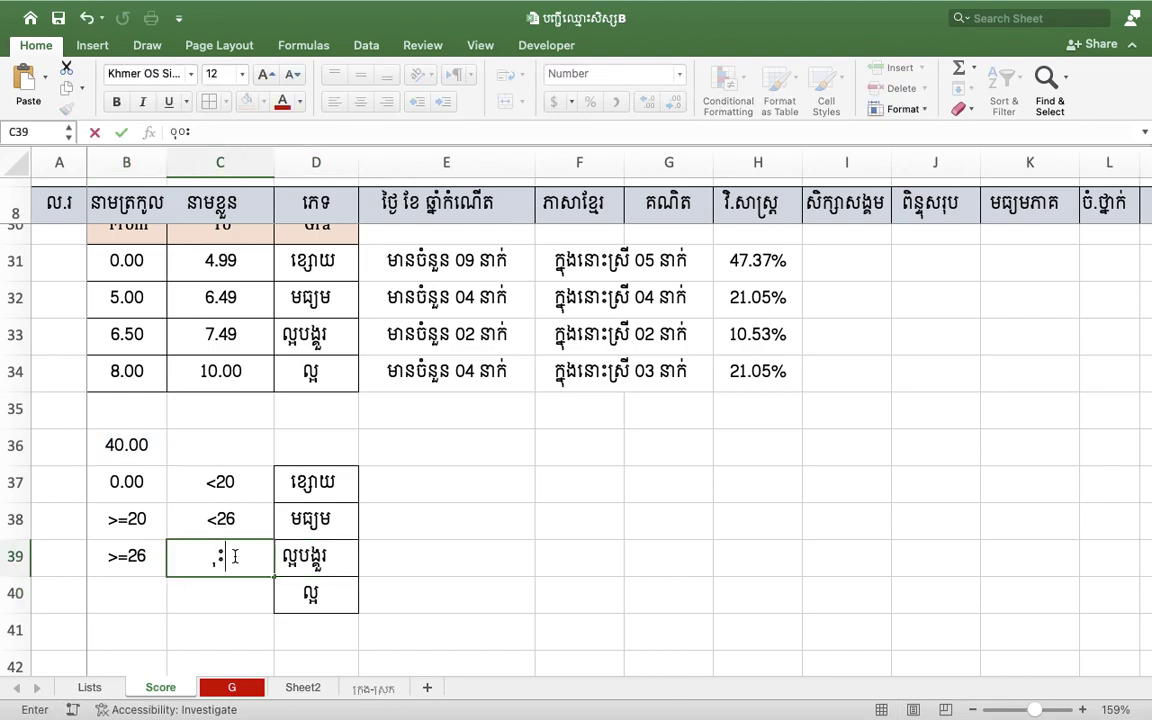
{"action": "key", "text": "BackSpace"}
{"action": "key", "text": "BackSpace"}
{"action": "key", "text": "BackSpace"}
{"action": "type", "text": ","}
{"action": "key", "text": "BackSpace"}
{"action": "type", "text": "<32"}
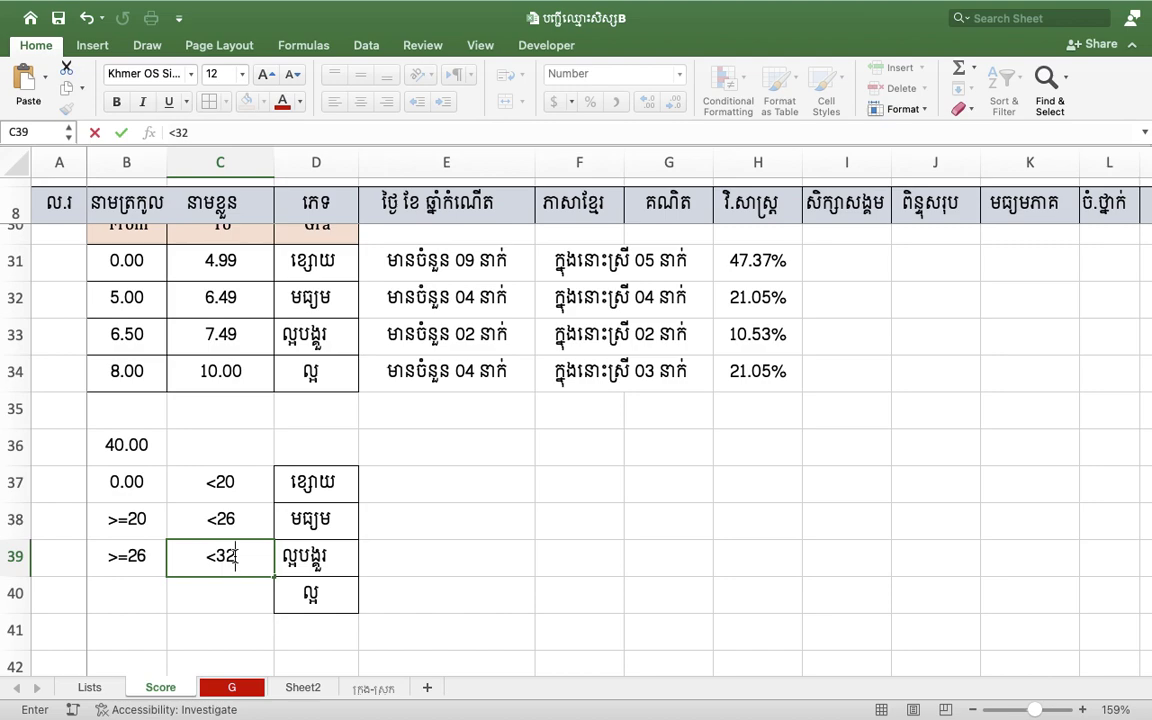
{"action": "key", "text": "Return"}
- Enter >=32 in cell B40 as the lower limit of the fourth grade band
{"action": "left_click", "coordinate": [138, 590]}
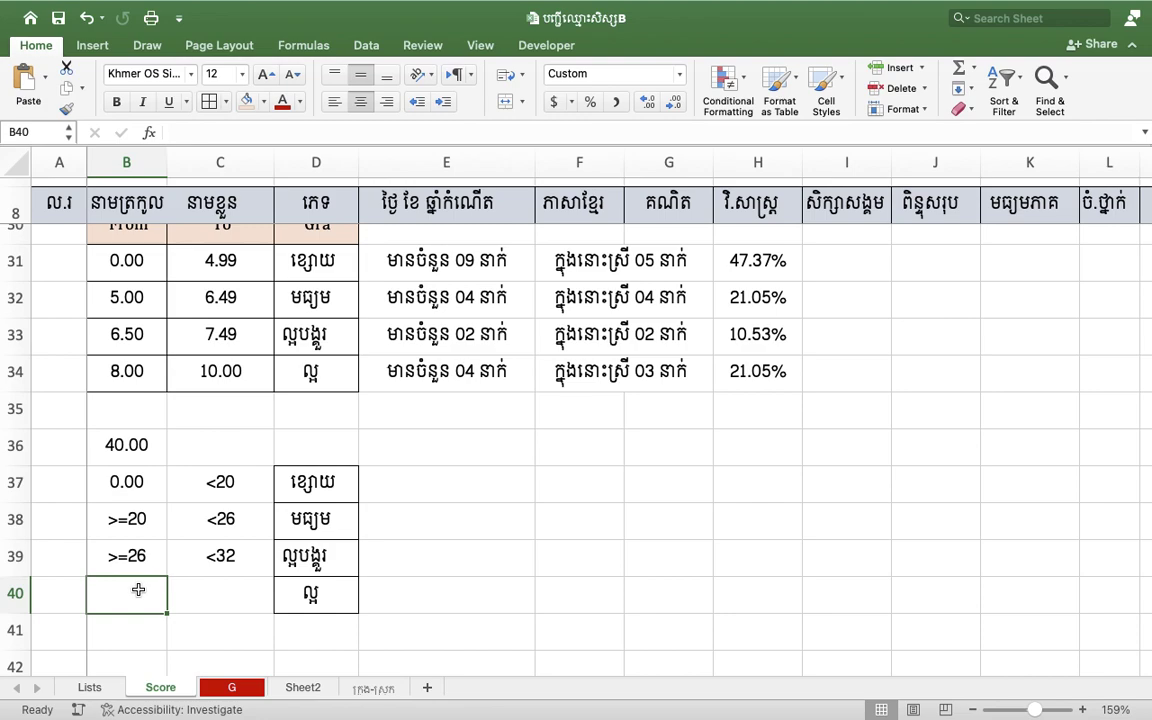
{"action": "type", "text": ">"}
{"action": "key", "text": "BackSpace"}
{"action": "type", "text": ">"}
{"action": "key", "text": "BackSpace"}
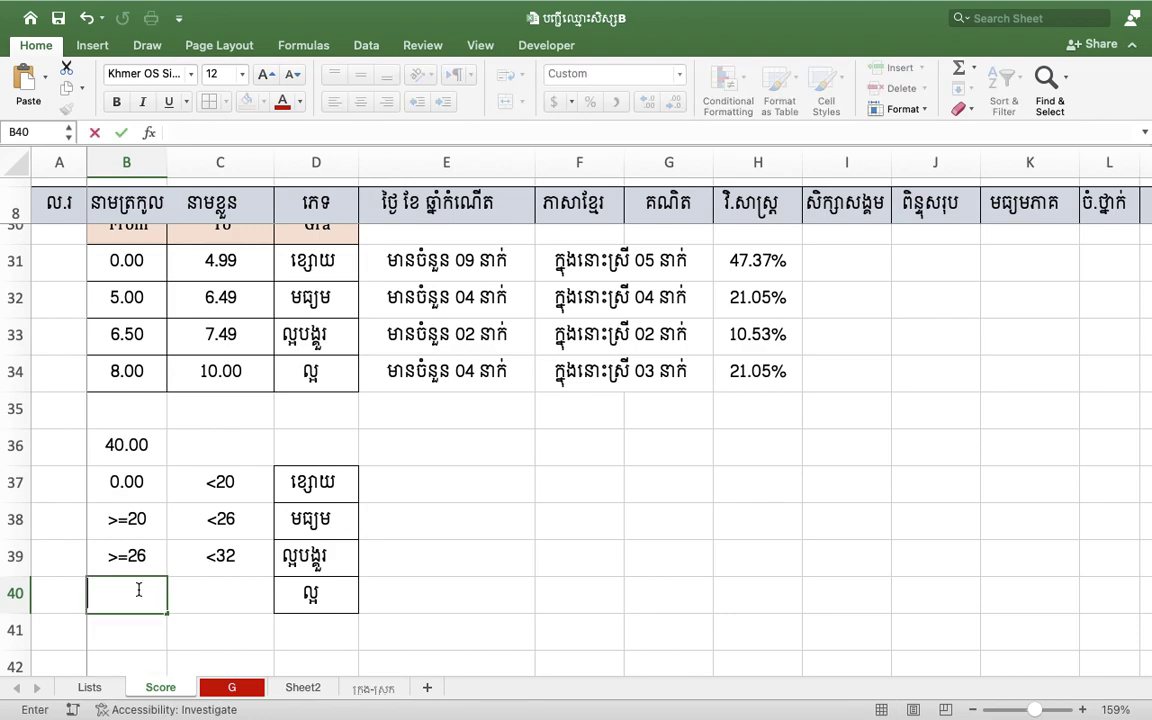
{"action": "type", "text": ">=32"}
{"action": "key", "text": "Tab"}
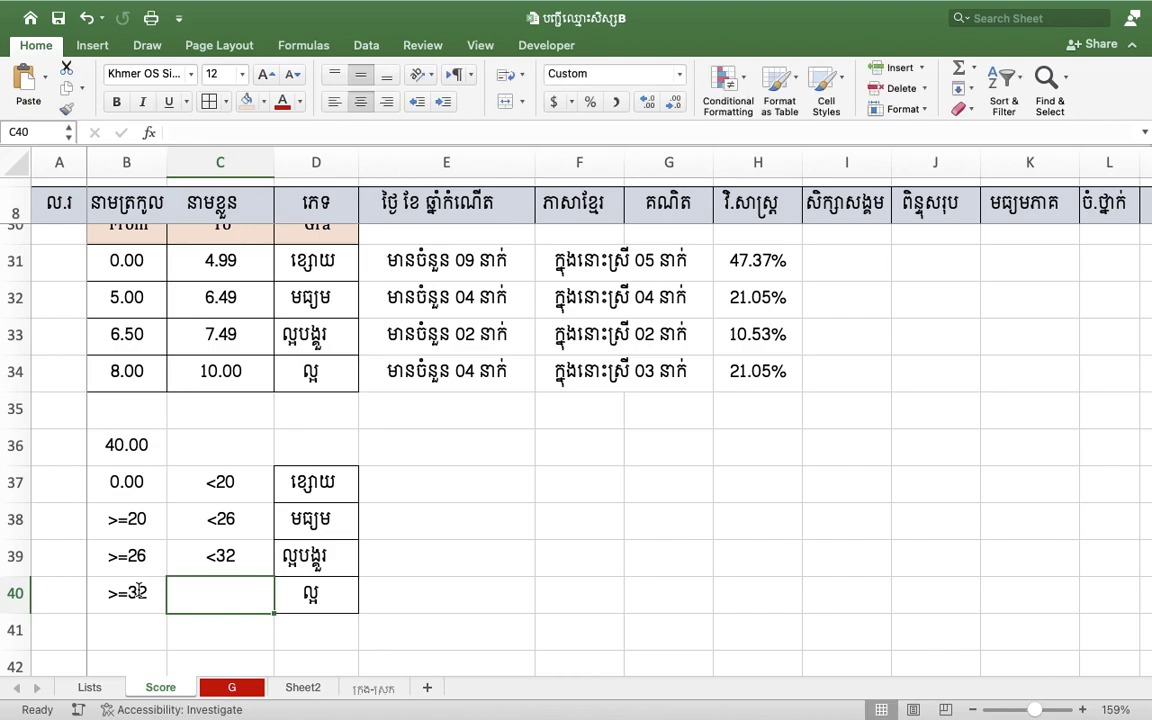
- Enter 40 in cell C40 as the upper limit of the fourth grade band
{"action": "type", "text": "40"}
{"action": "double_click", "coordinate": [252, 595]}
{"action": "key", "text": "Escape"}
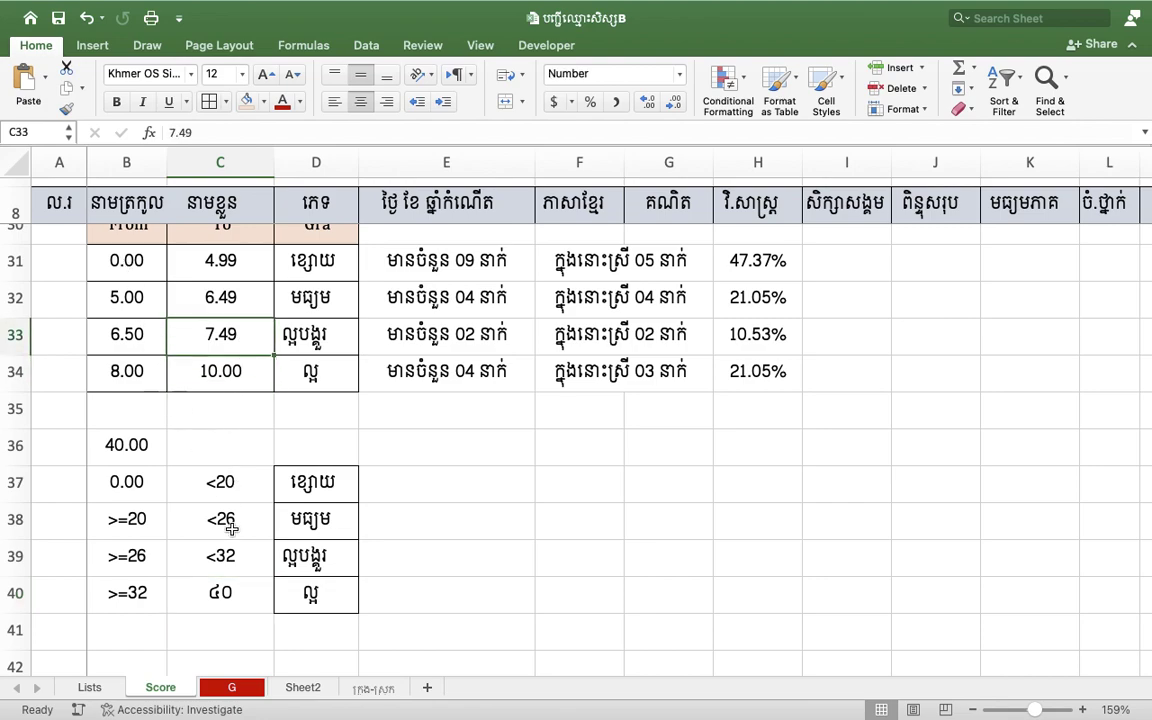
- Change the custom number format of cell C40 to the code 0
{"action": "left_click", "coordinate": [227, 600]}
{"action": "left_click", "coordinate": [688, 101]}
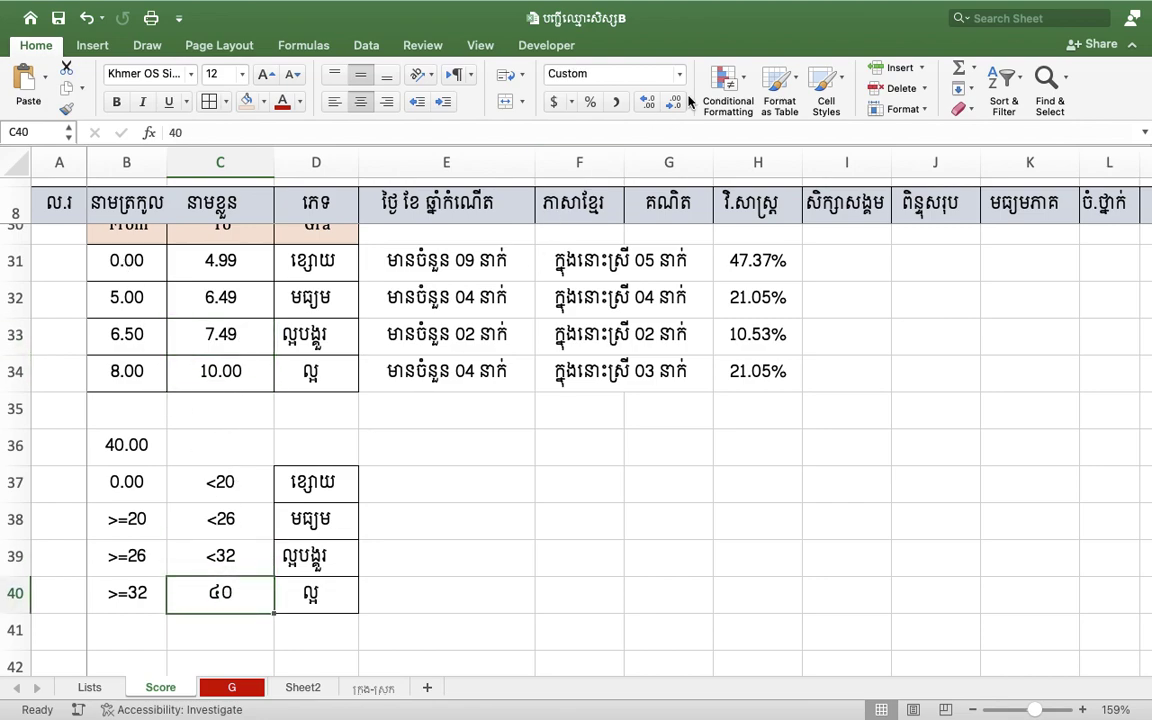
{"action": "left_click", "coordinate": [684, 79]}
{"action": "left_click", "coordinate": [672, 478]}
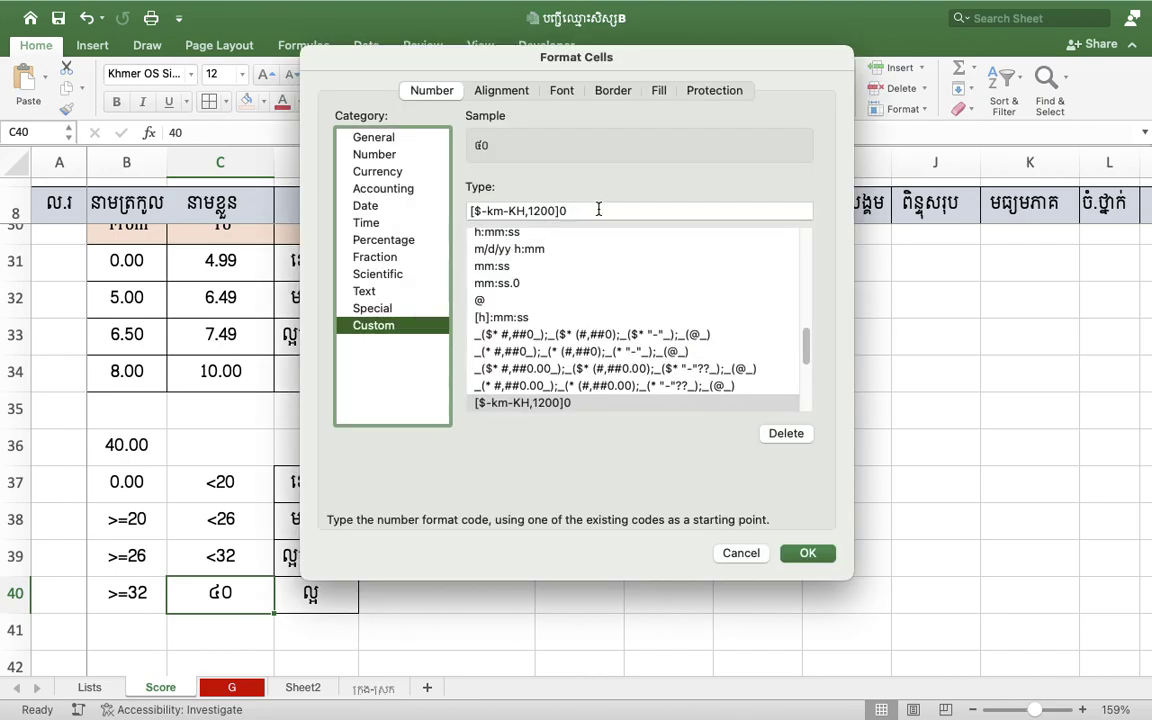
{"action": "left_click_drag", "start_coordinate": [594, 211], "coordinate": [260, 183]}
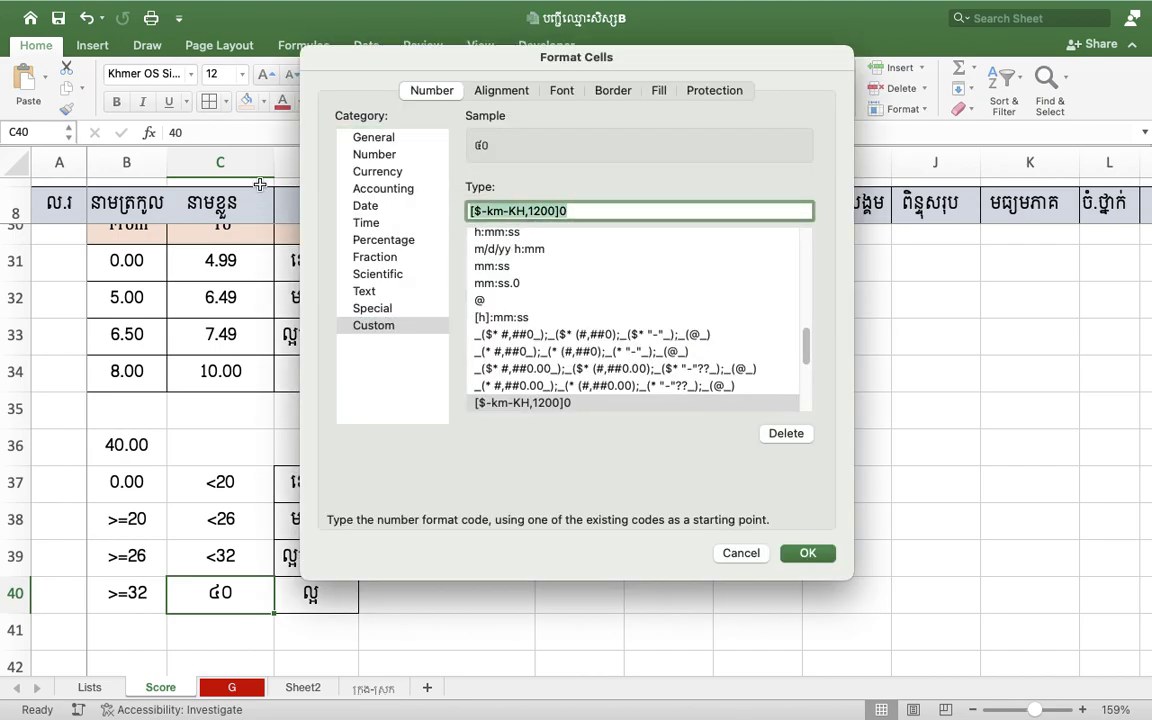
{"action": "type", "text": "0"}
{"action": "key", "text": "Return"}
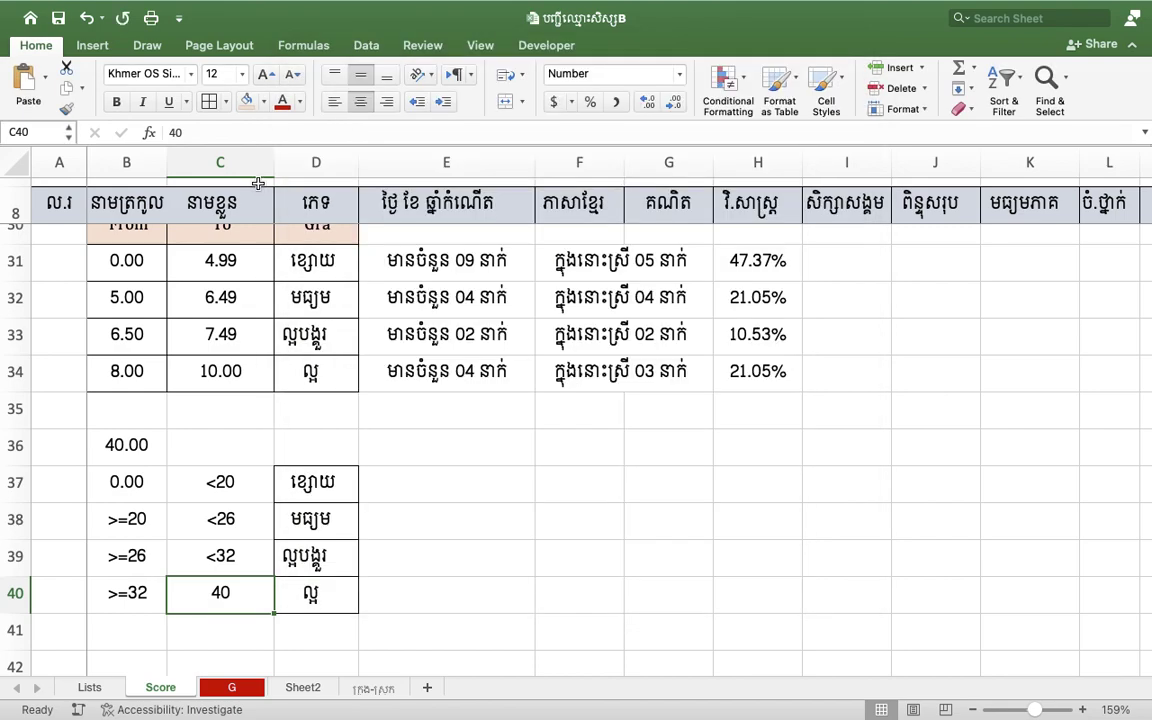
- Copy the formatting of cell C40 to cell B37 with Format Painter
{"action": "left_click", "coordinate": [65, 108]}
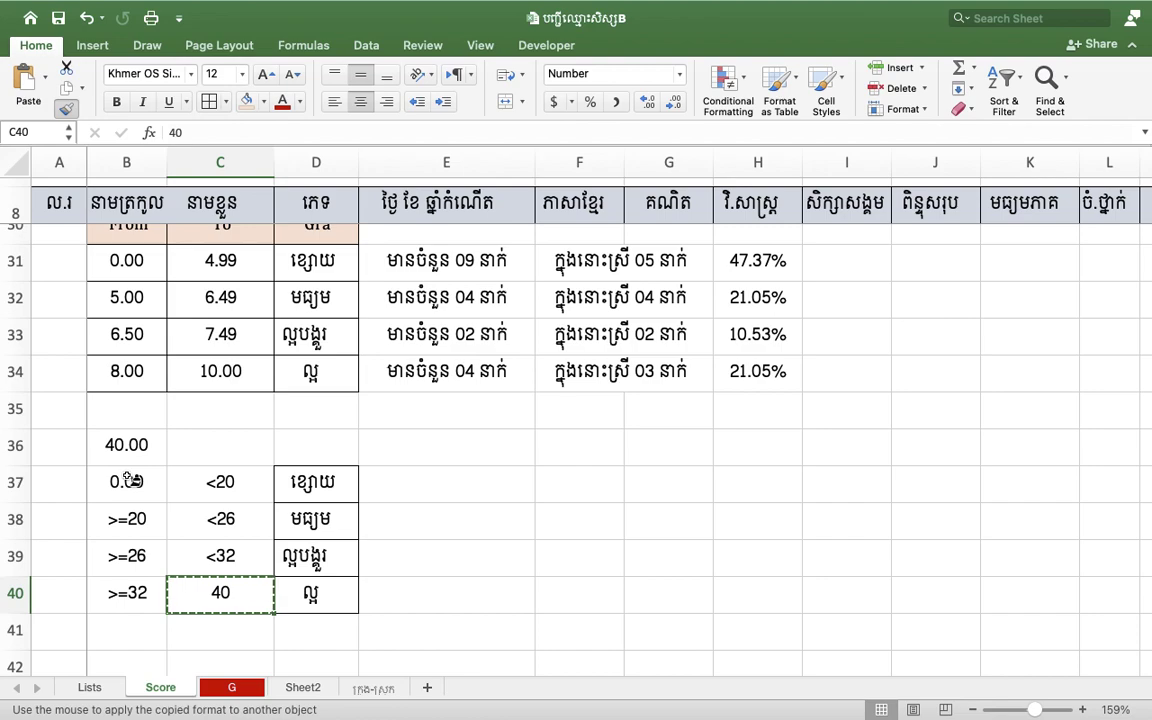
{"action": "left_click", "coordinate": [125, 480]}
{"action": "left_click", "coordinate": [250, 599]}
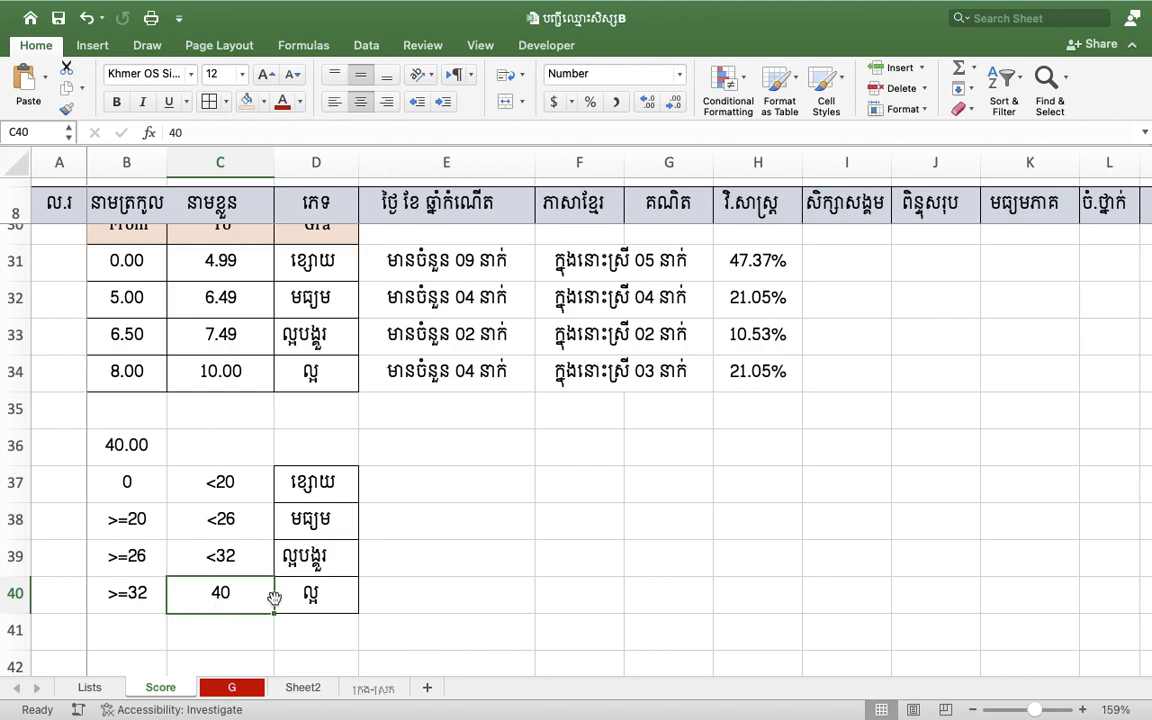
- Shade the end-limit cells B37 and C40 with the light orange fill colour
{"action": "left_click", "coordinate": [145, 482]}
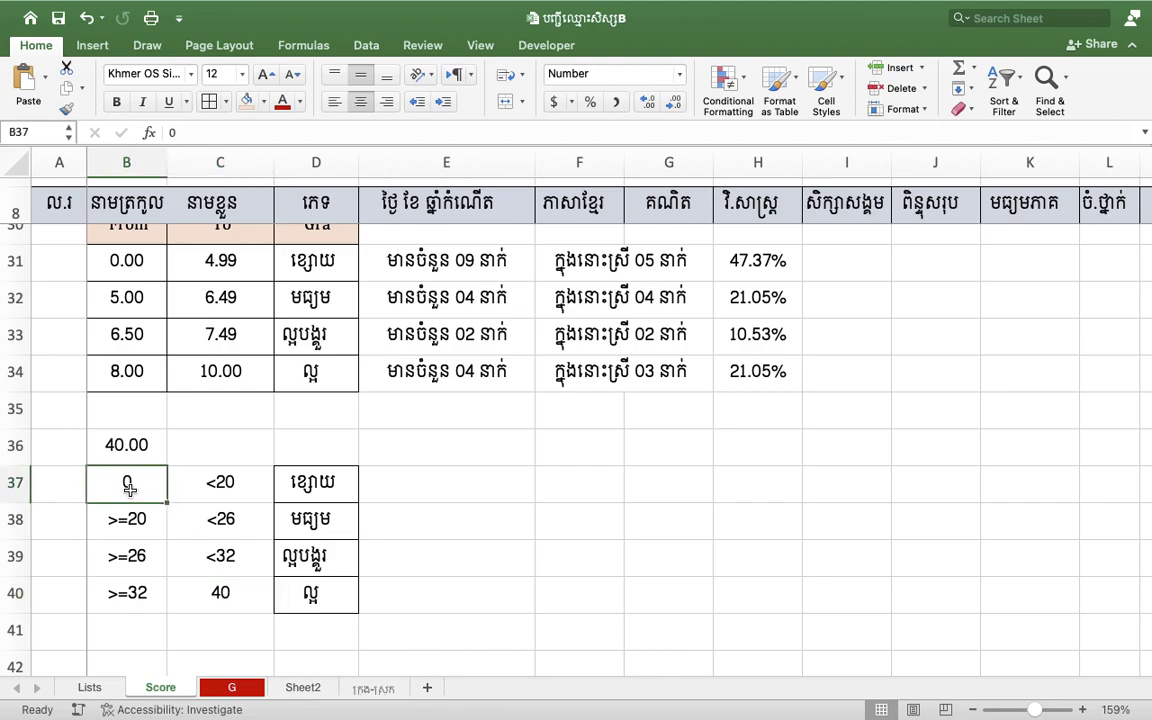
{"action": "left_click", "coordinate": [244, 101]}
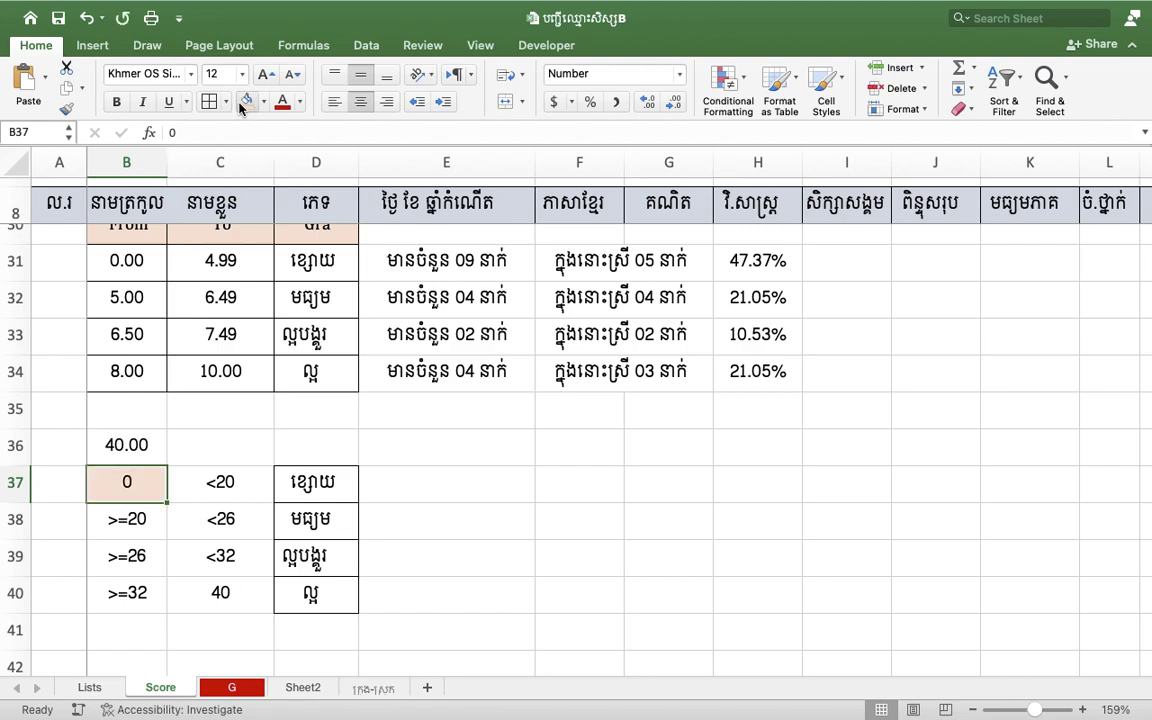
{"action": "left_click", "coordinate": [243, 608]}
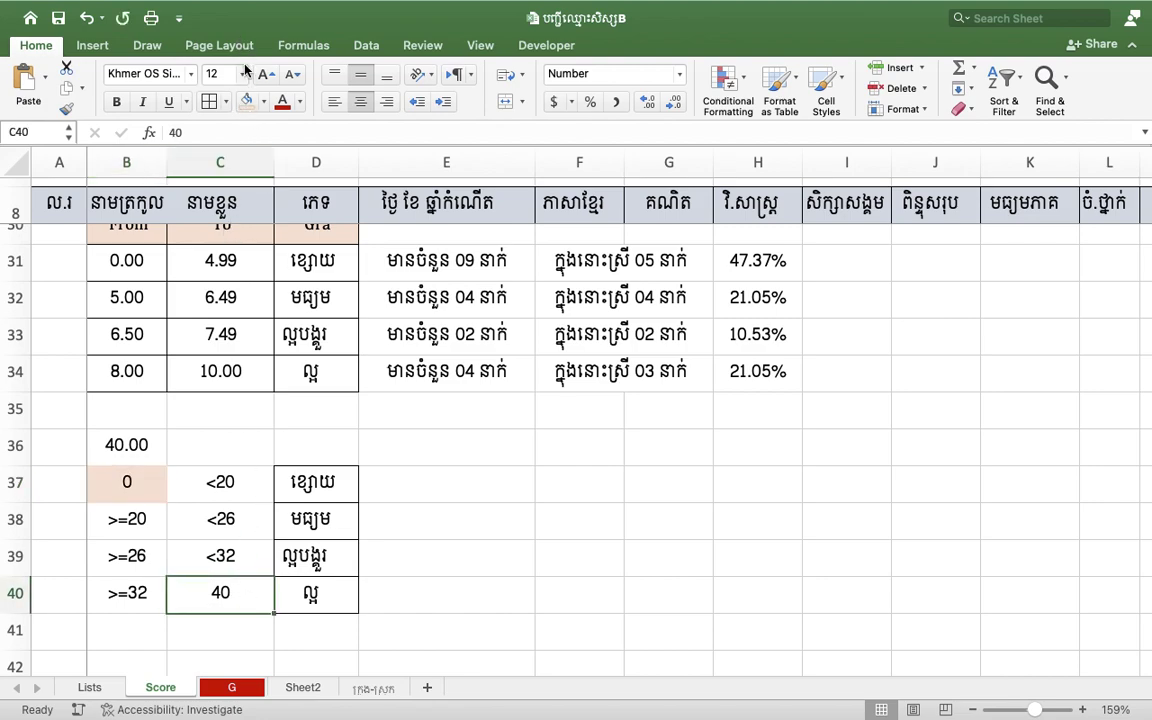
{"action": "left_click", "coordinate": [244, 101]}
{"action": "left_click", "coordinate": [120, 482]}
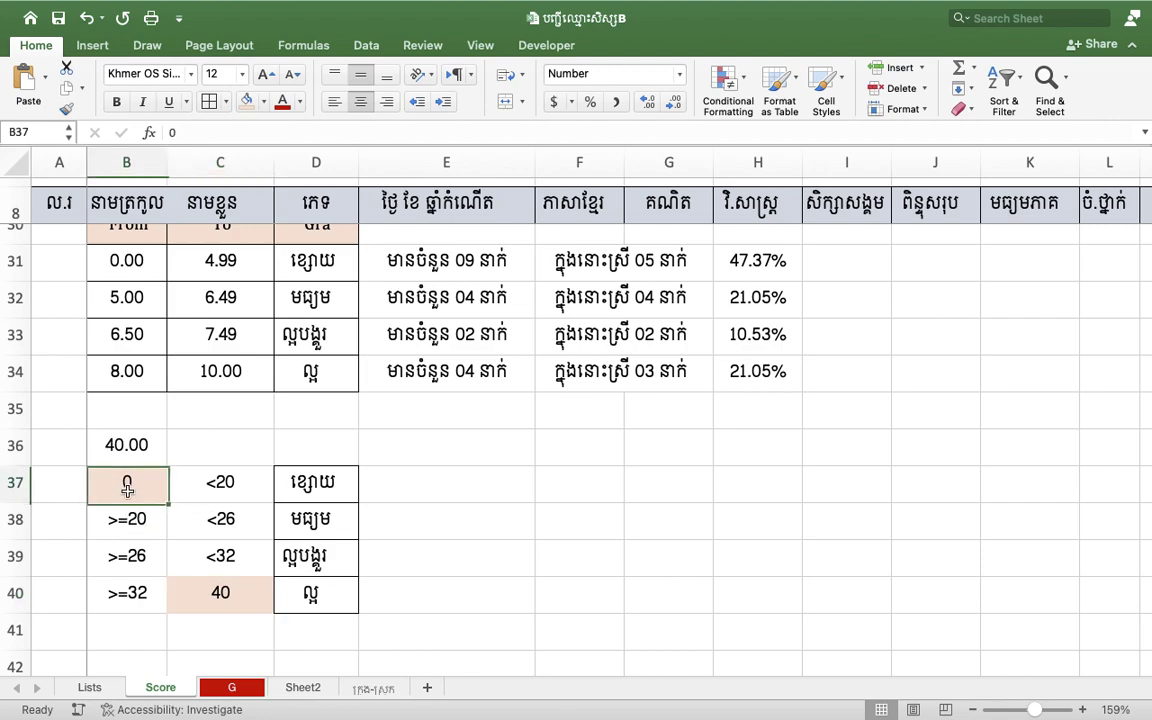
{"action": "left_click", "coordinate": [235, 600]}
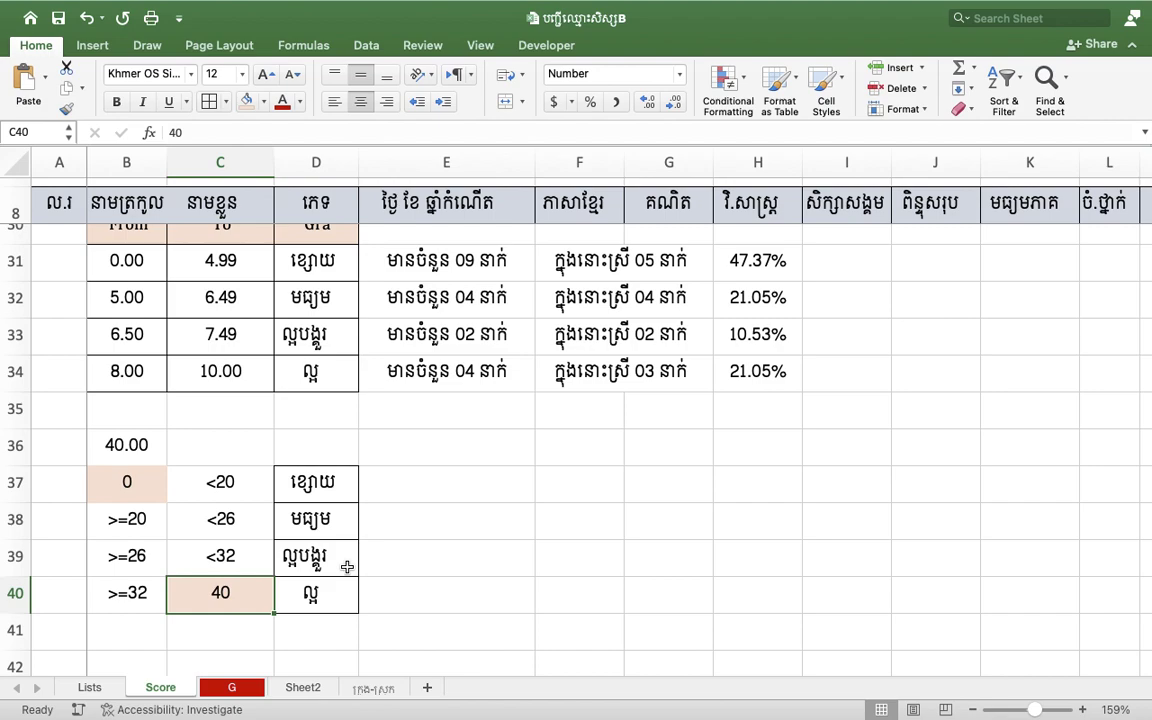
{"action": "left_click", "coordinate": [128, 480]}
{"action": "left_click", "coordinate": [214, 482]}
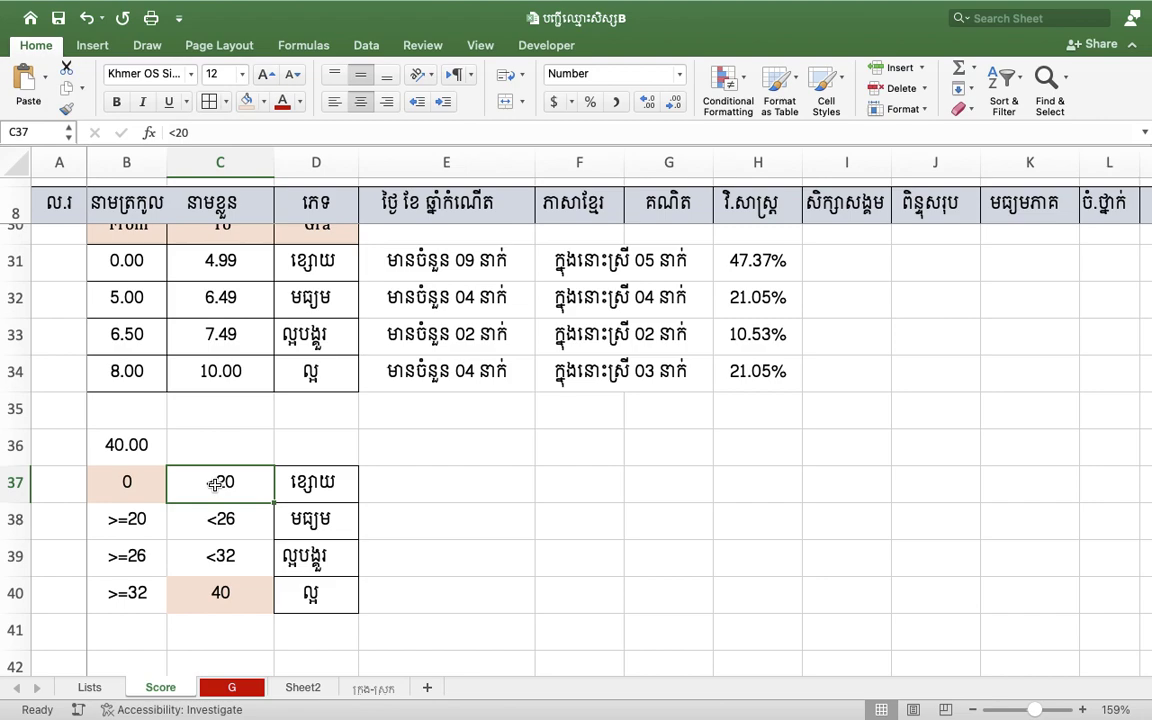
{"action": "left_click", "coordinate": [121, 483]}
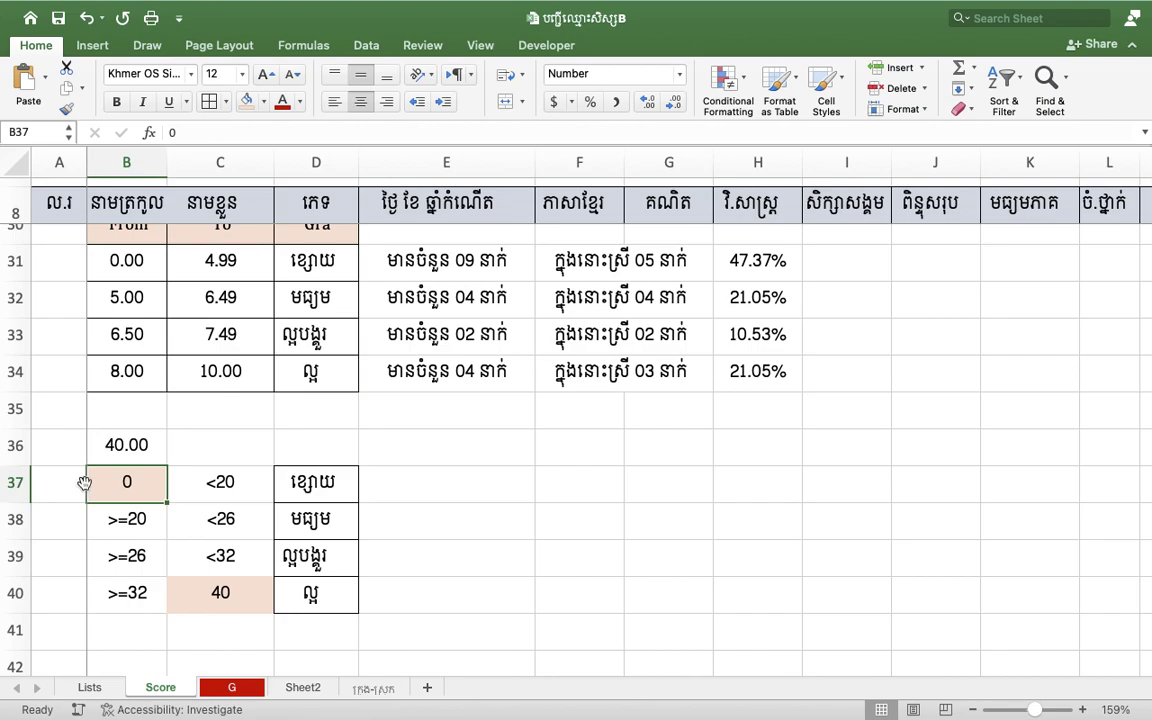
- Examine the total score column J and the extent of the student rows 9 to 27 above the grade-band table
{"action": "scroll", "coordinate": [483, 496], "scroll_direction": "down", "scroll_amount": 3}
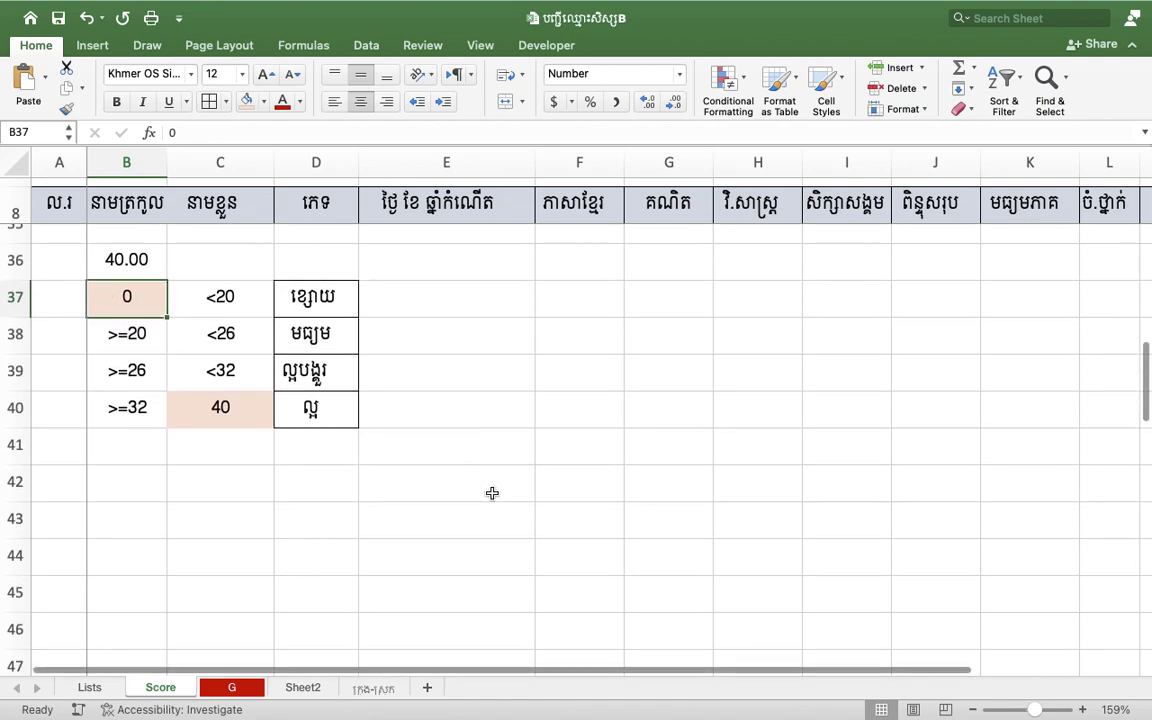
{"action": "scroll", "coordinate": [483, 496], "scroll_direction": "up", "scroll_amount": 8}
{"action": "scroll", "coordinate": [497, 496], "scroll_direction": "up", "scroll_amount": 4}
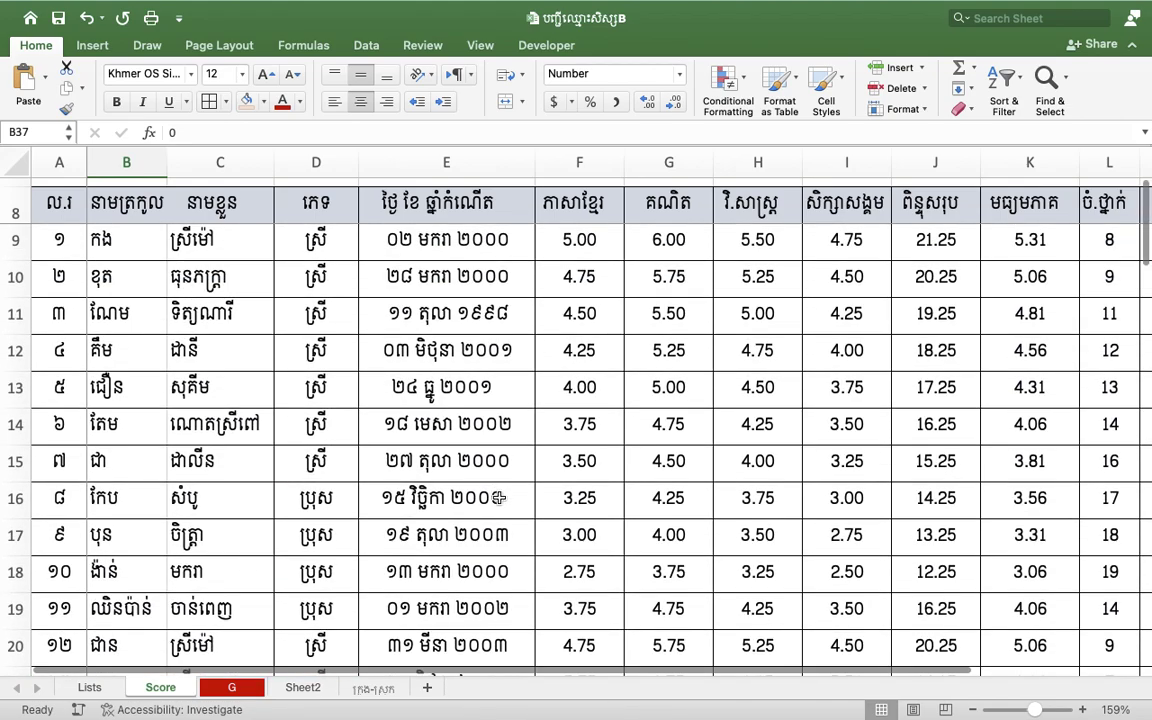
{"action": "left_click", "coordinate": [912, 190]}
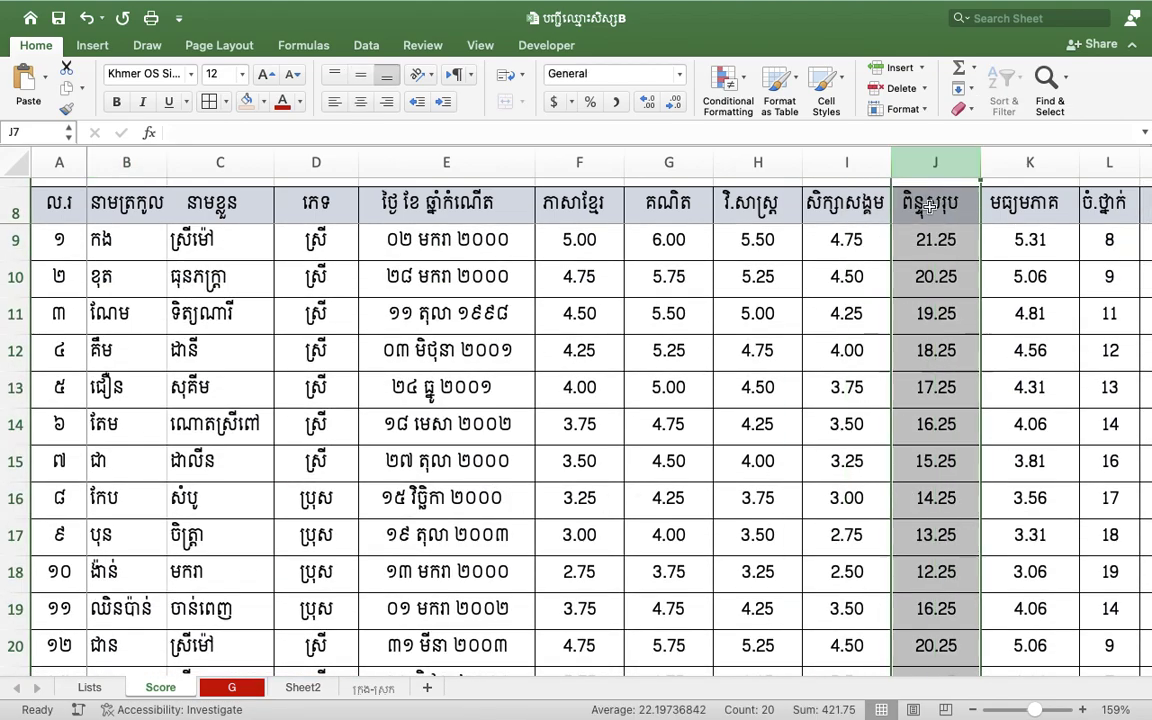
{"action": "left_click", "coordinate": [925, 205]}
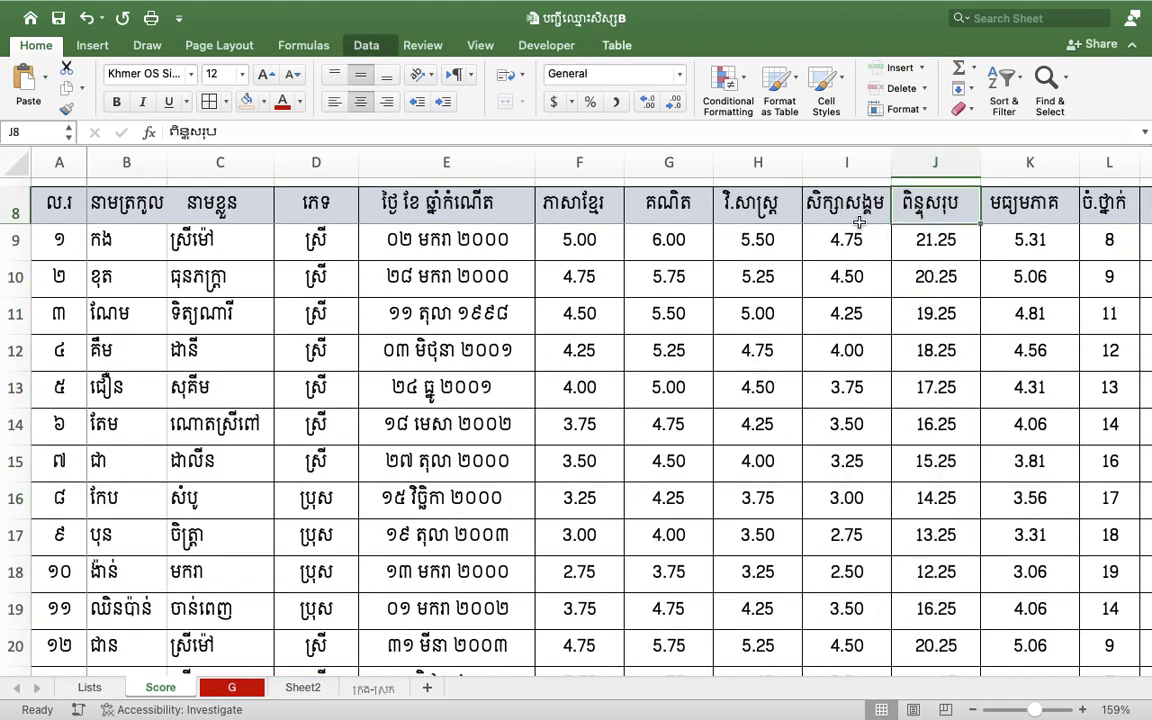
{"action": "left_click", "coordinate": [17, 240]}
{"action": "scroll", "coordinate": [381, 483], "scroll_direction": "down", "scroll_amount": 5}
{"action": "left_click", "coordinate": [17, 525]}
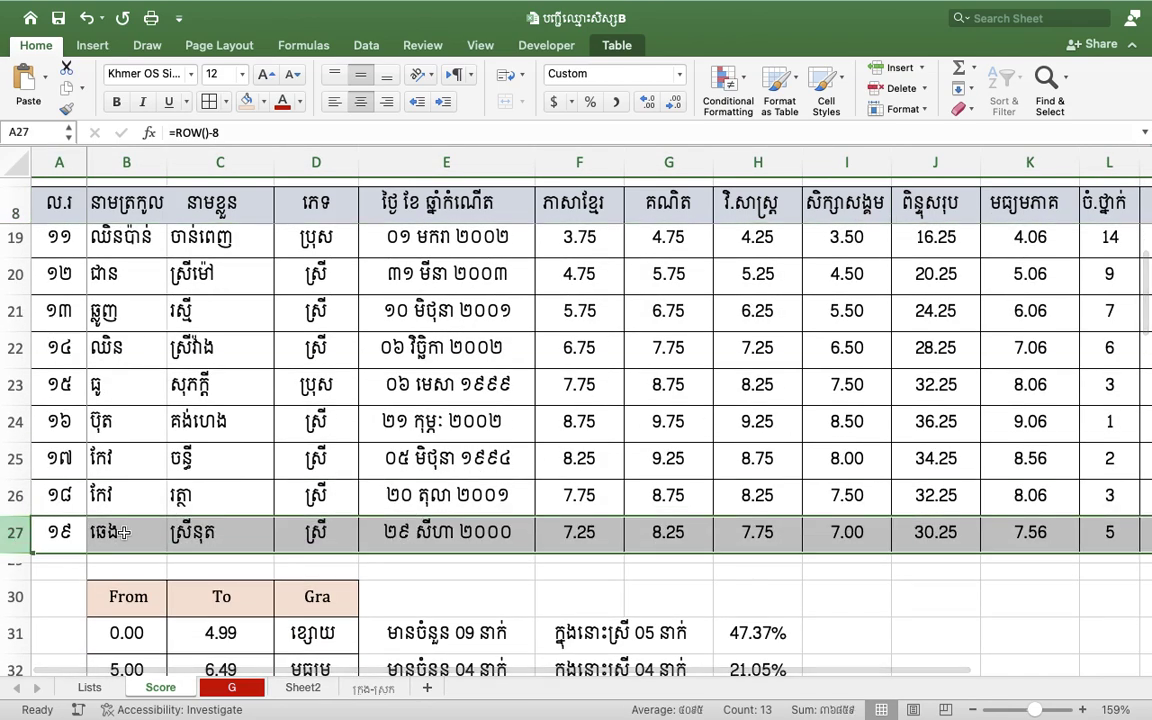
{"action": "scroll", "coordinate": [335, 530], "scroll_direction": "up", "scroll_amount": 4}
{"action": "scroll", "coordinate": [335, 530], "scroll_direction": "down", "scroll_amount": 8}
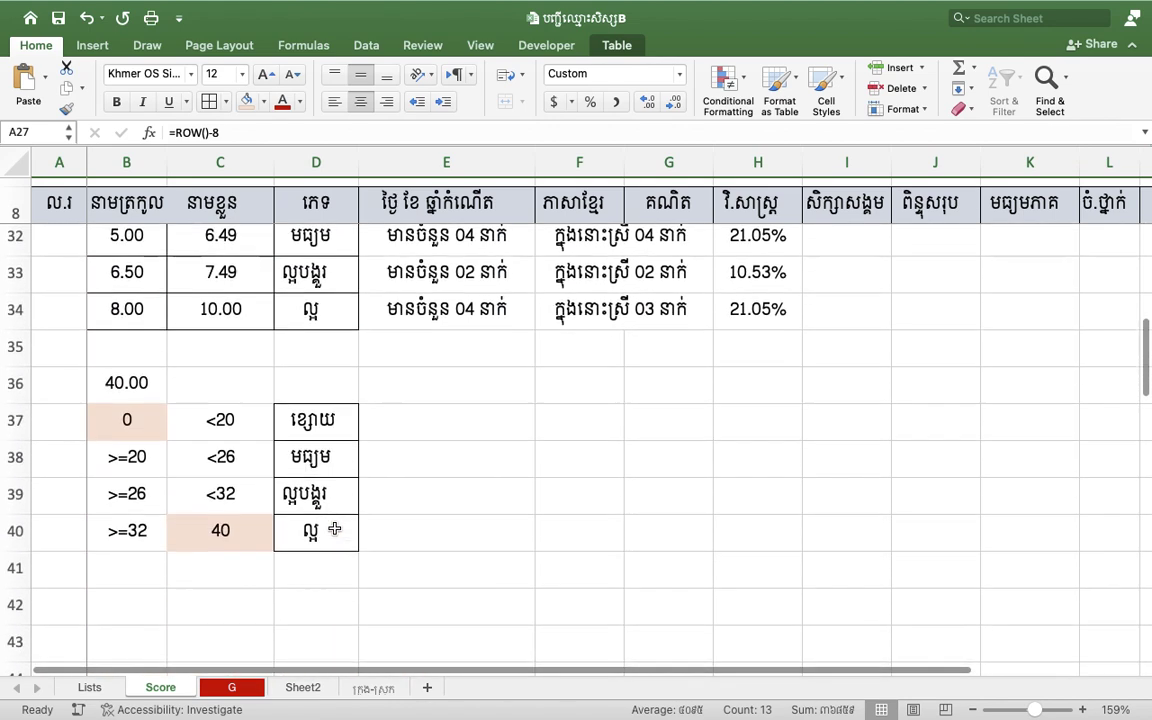
- Enter the formula =COUNTIF(J9:J27,"<20") in cell E37 to count the students in the lowest band
{"action": "left_click", "coordinate": [437, 440]}
{"action": "left_click", "coordinate": [442, 430]}
{"action": "type", "text": "=Countif"}
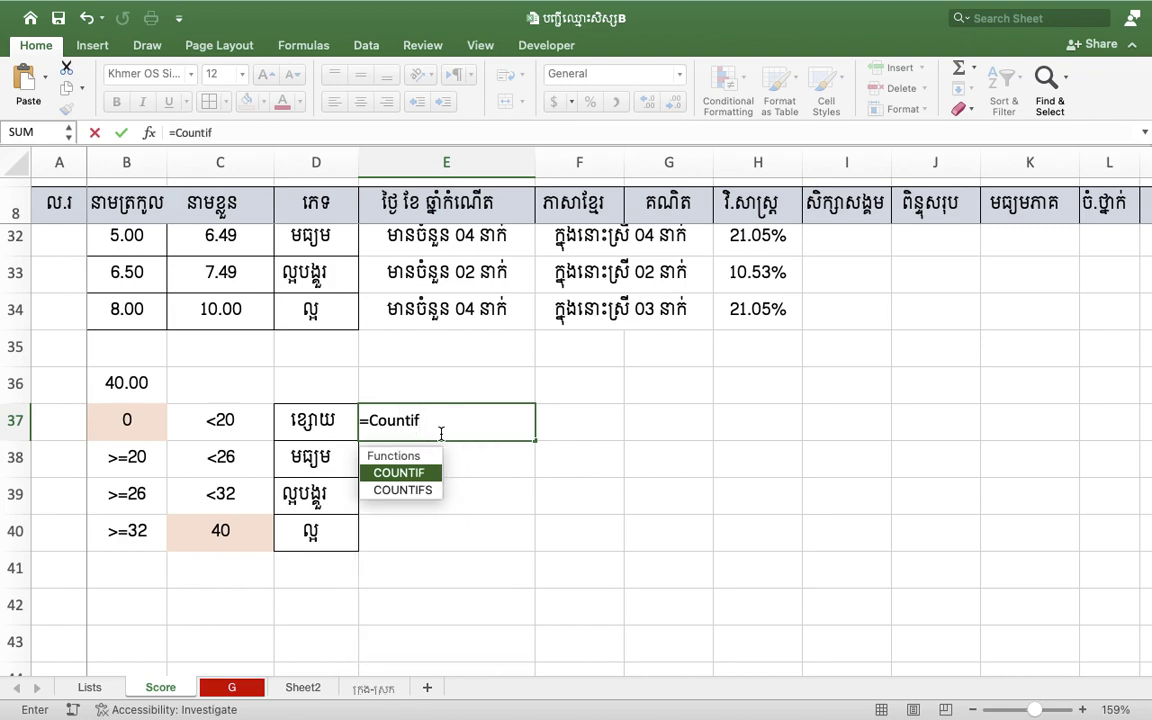
{"action": "type", "text": "("}
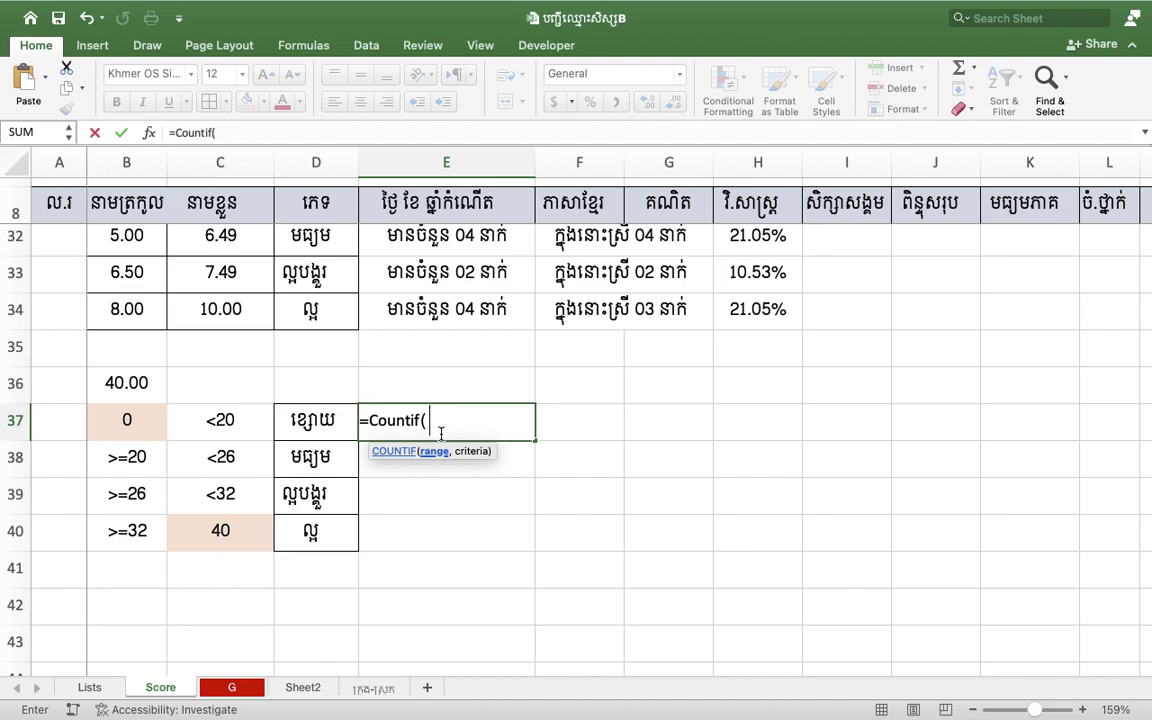
{"action": "type", "text": "J9:"}
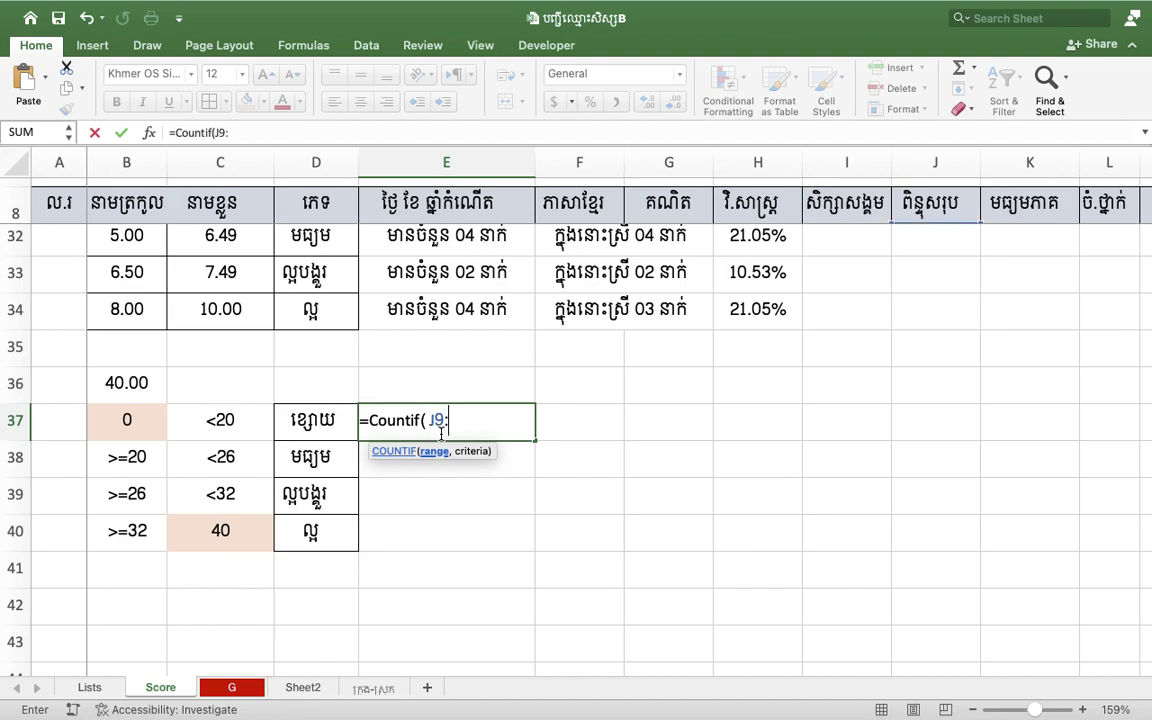
{"action": "type", "text": "J27"}
{"action": "type", "text": ","}
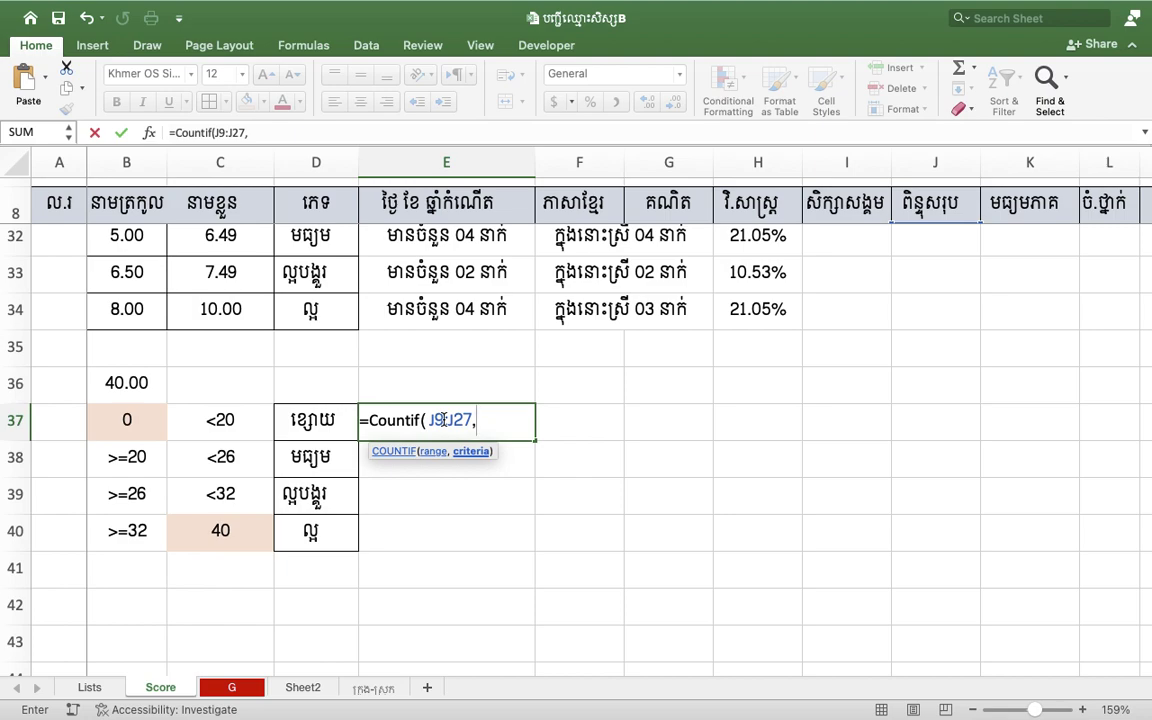
{"action": "type", "text": "\"\")"}
{"action": "left_click", "coordinate": [484, 419]}
{"action": "type", "text": "<20"}
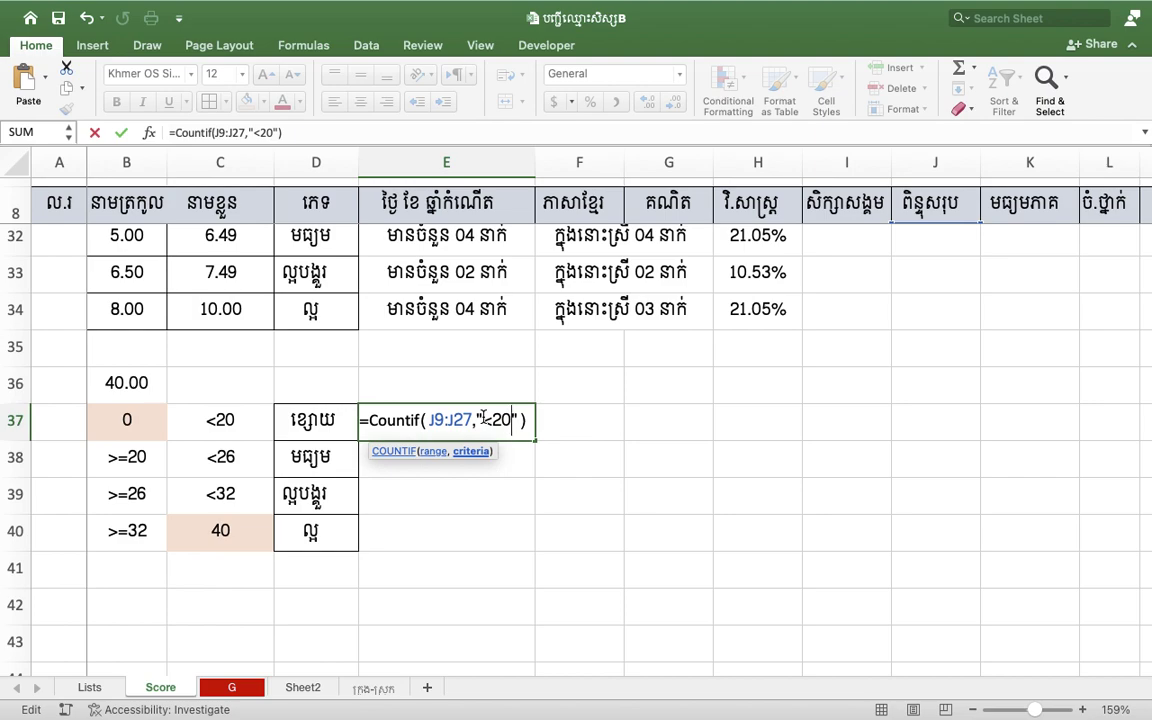
{"action": "key", "text": "Return"}
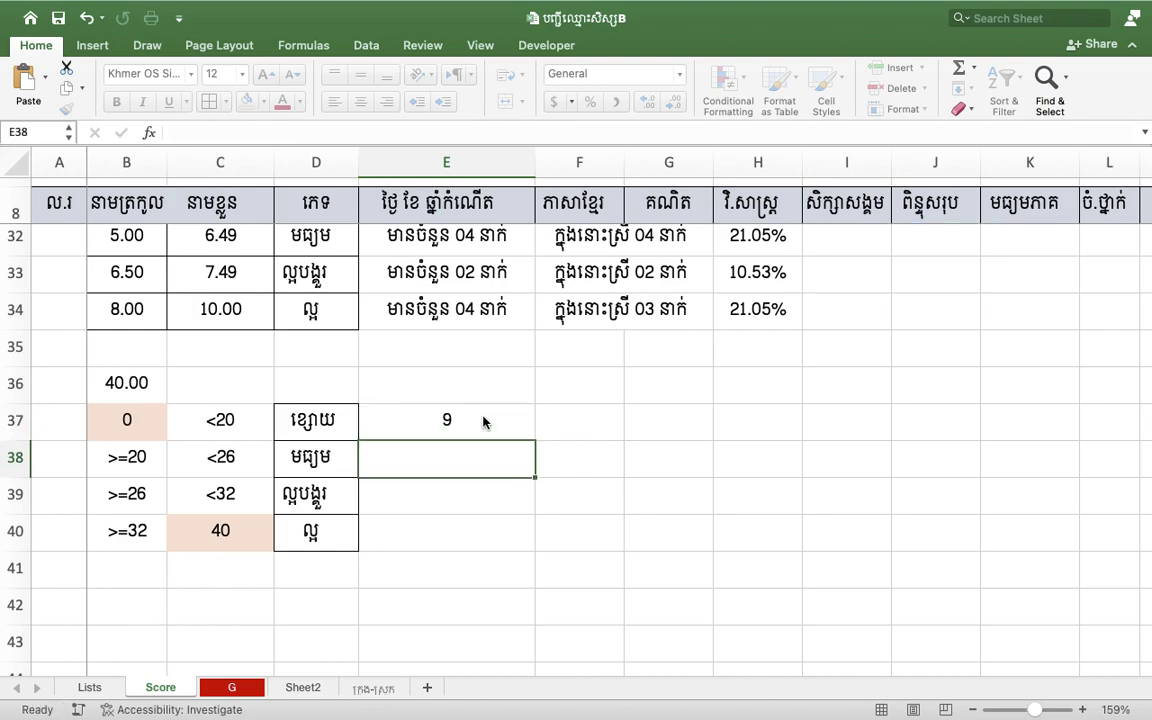
- Compare the count formula in E37 with the one in E31, and examine the band limits in B37:C38
{"action": "left_click", "coordinate": [483, 422]}
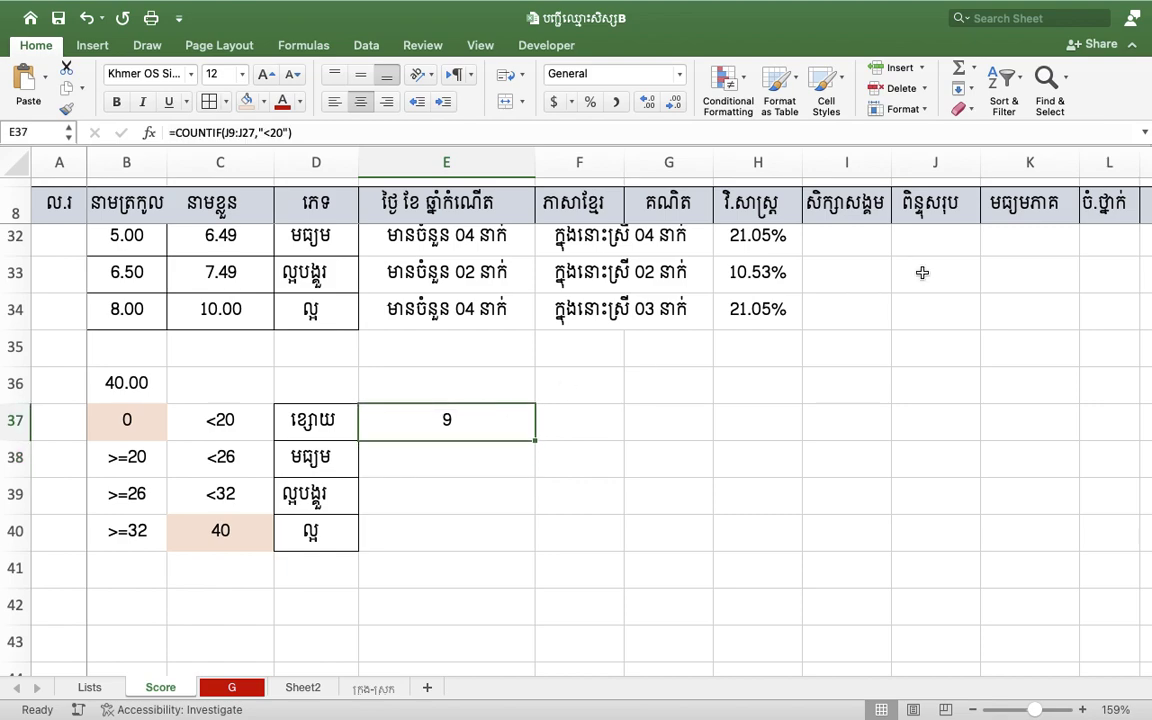
{"action": "scroll", "coordinate": [1105, 275], "scroll_direction": "up", "scroll_amount": 1}
{"action": "scroll", "coordinate": [1105, 275], "scroll_direction": "up", "scroll_amount": 2}
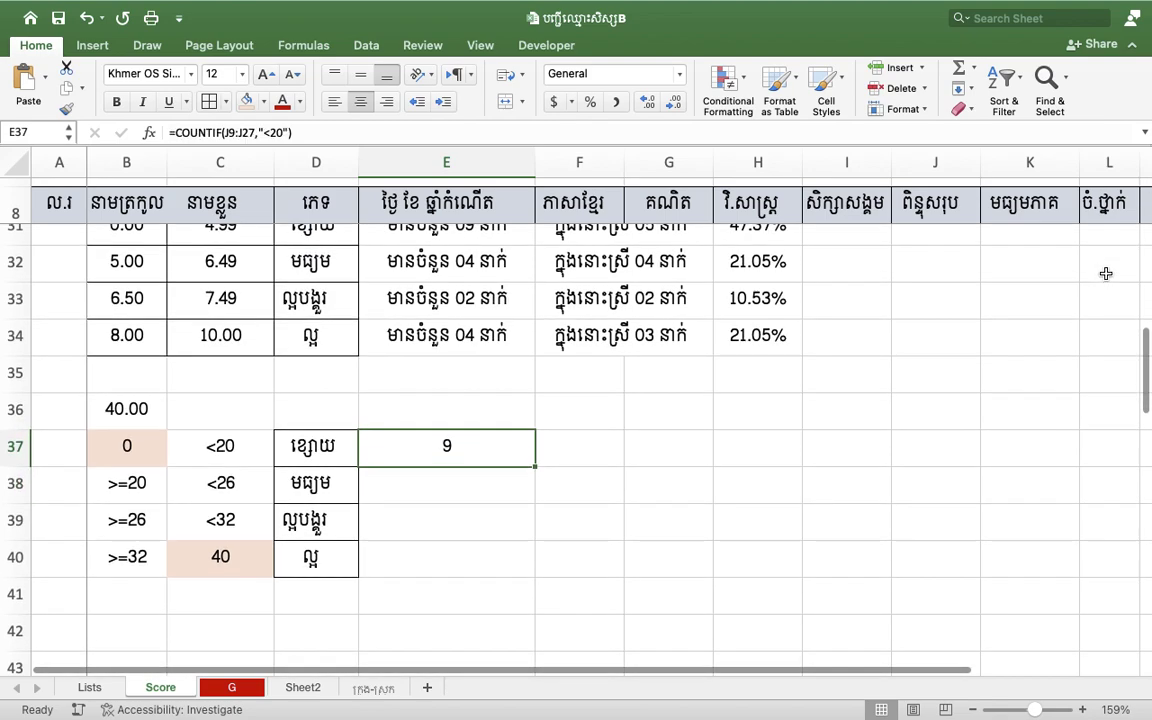
{"action": "scroll", "coordinate": [1106, 273], "scroll_direction": "up", "scroll_amount": 1}
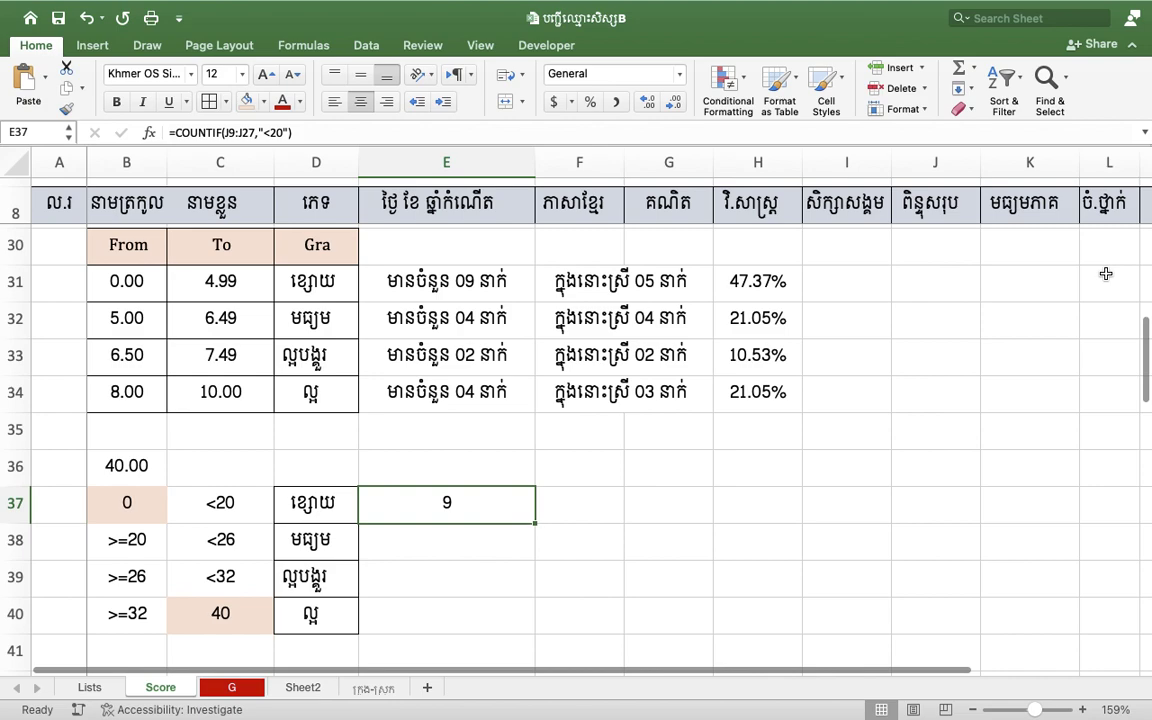
{"action": "left_click", "coordinate": [482, 283]}
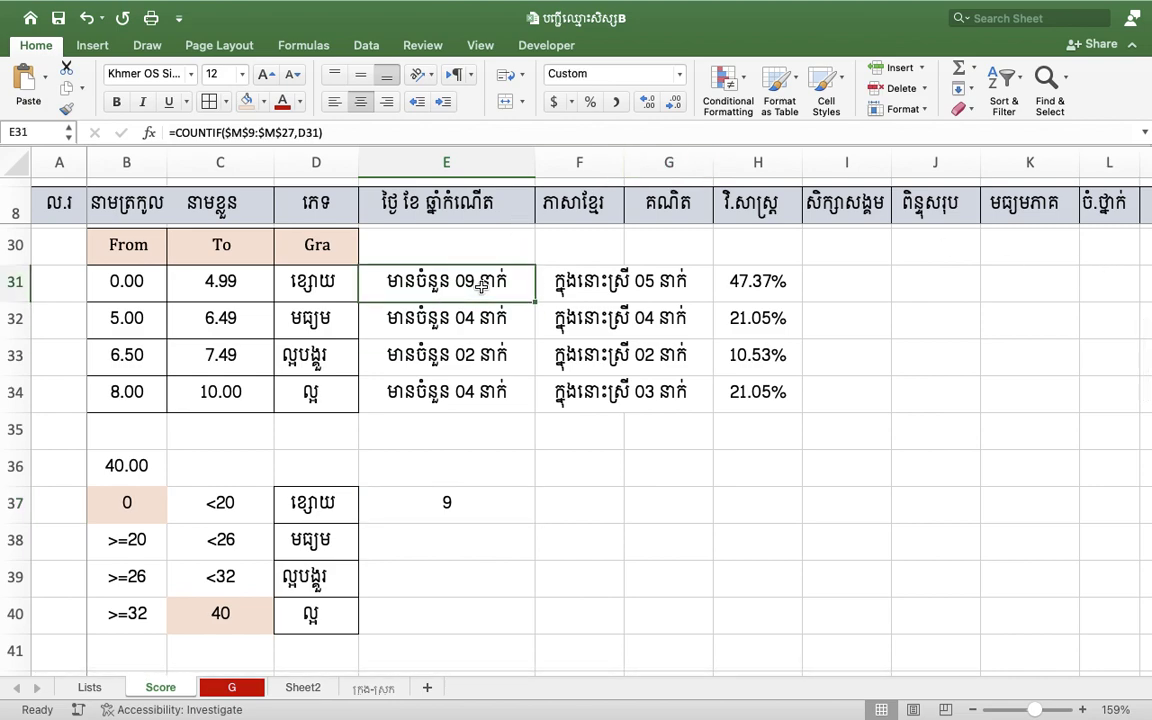
{"action": "left_click", "coordinate": [466, 530]}
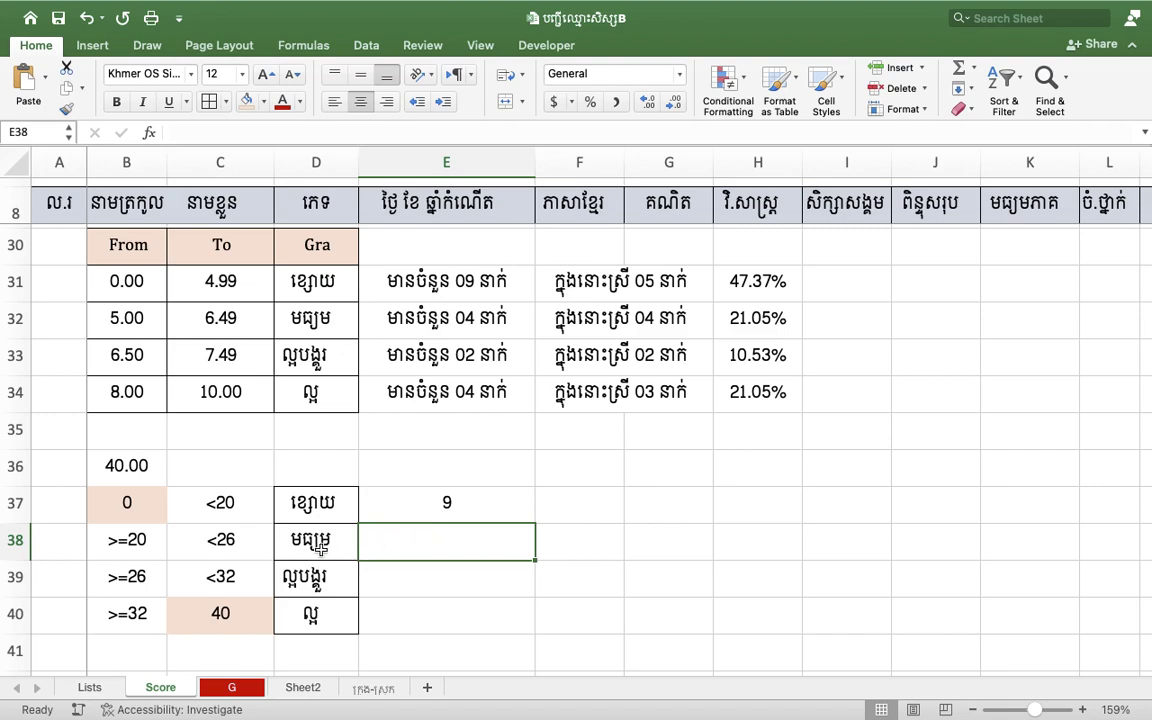
{"action": "left_click", "coordinate": [132, 540]}
{"action": "left_click", "coordinate": [214, 540]}
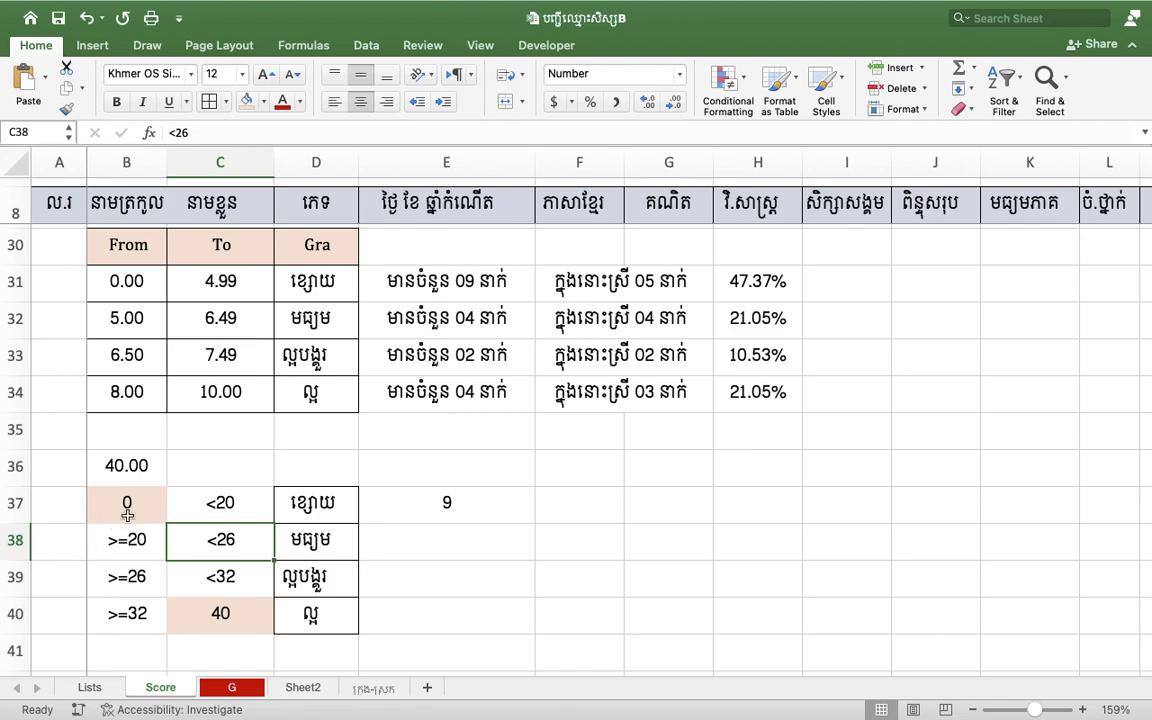
{"action": "left_click", "coordinate": [185, 502]}
{"action": "left_click_drag", "start_coordinate": [125, 502], "coordinate": [260, 503]}
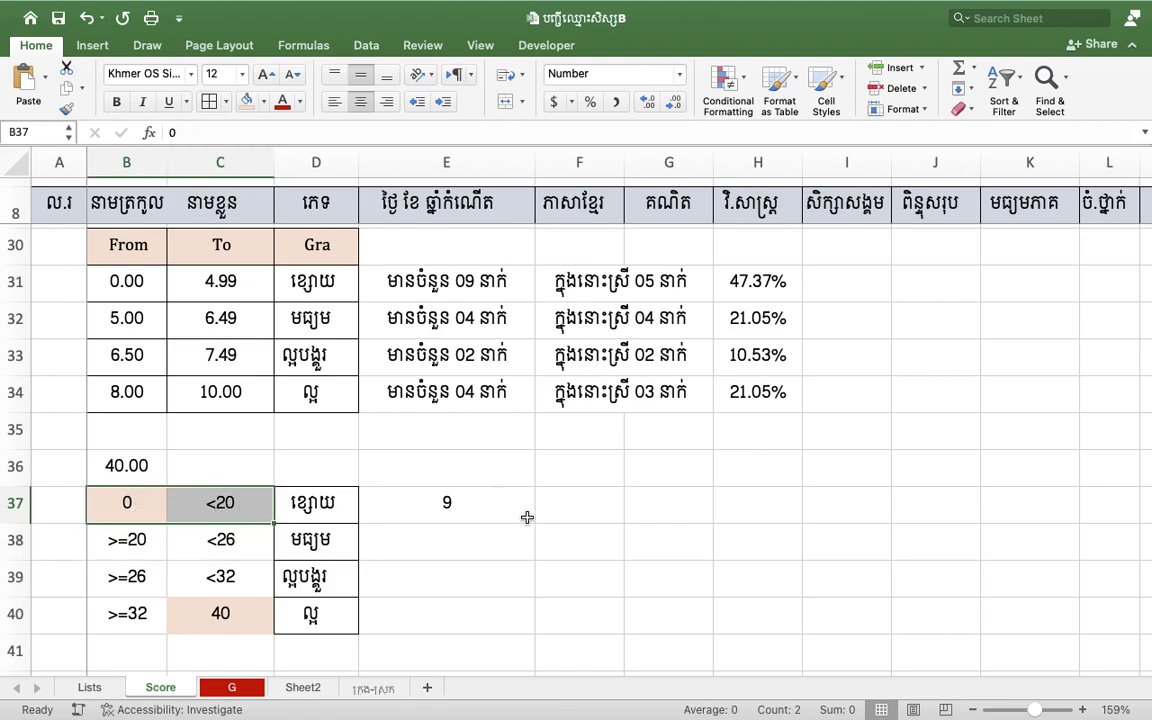
{"action": "left_click", "coordinate": [406, 538]}
{"action": "left_click", "coordinate": [125, 542]}
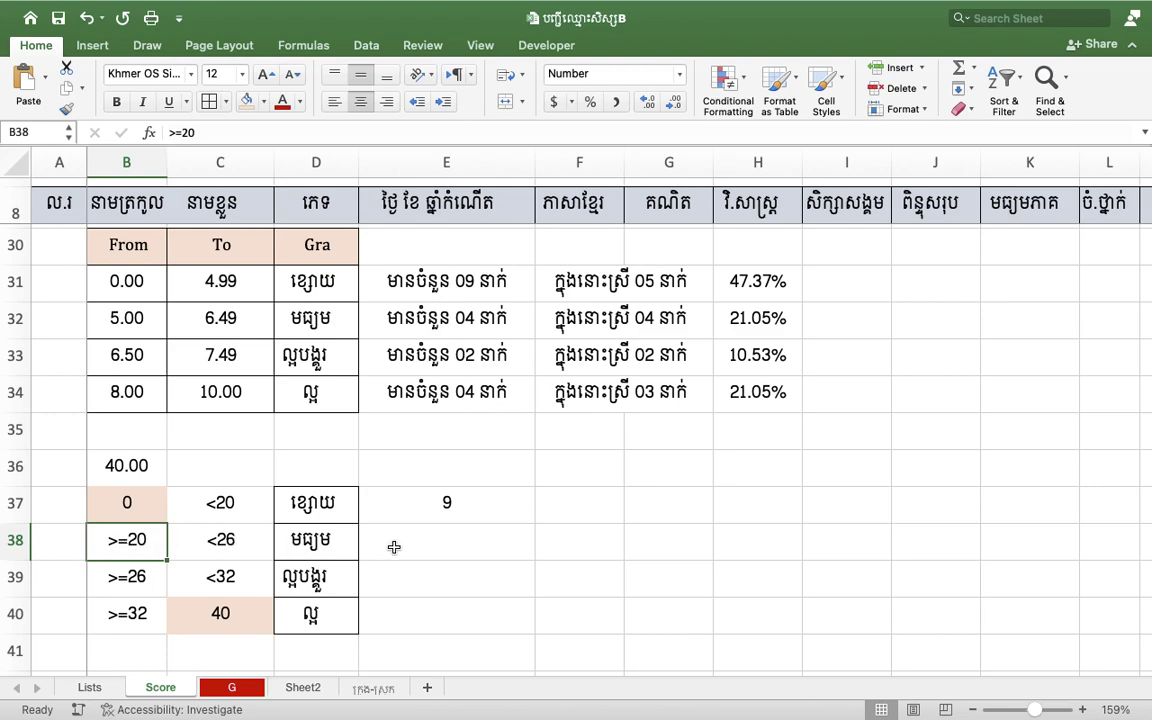
- Left-align the empty count cells E38:E40
{"action": "left_click", "coordinate": [455, 540]}
{"action": "type", "text": "="}
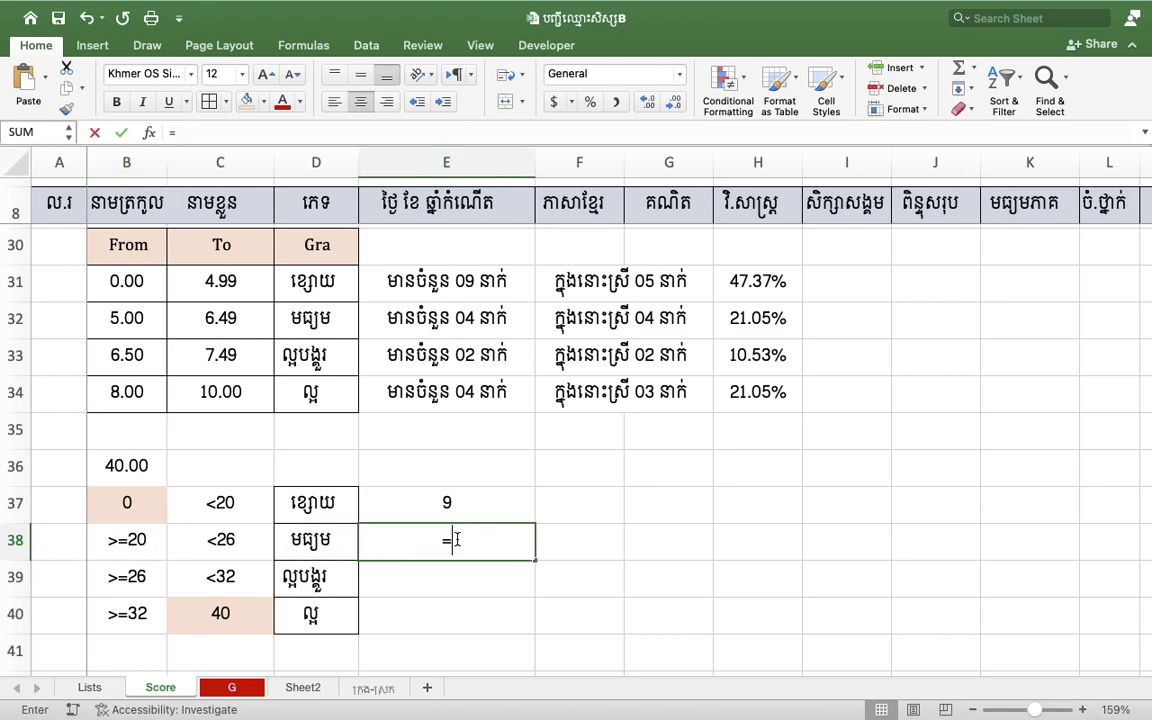
{"action": "key", "text": "Escape"}
{"action": "key", "text": "Right"}
{"action": "left_click_drag", "start_coordinate": [458, 543], "coordinate": [452, 607]}
{"action": "left_click", "coordinate": [342, 104]}
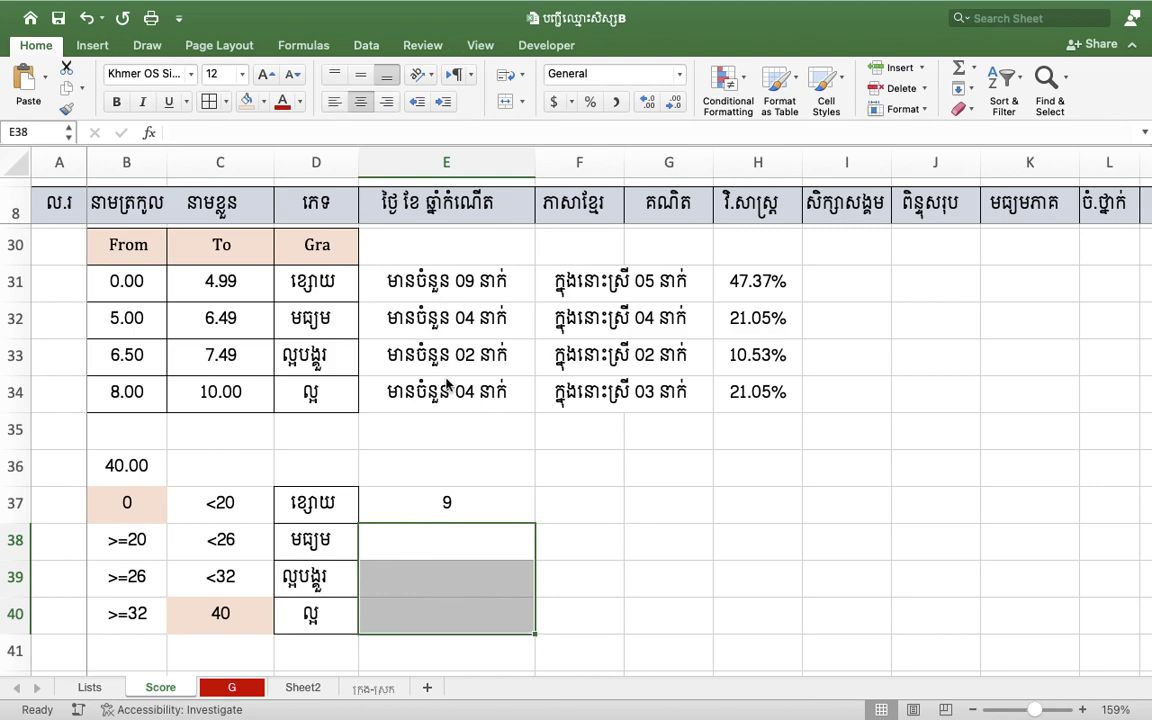
- Begin a COUNTIFS formula in cell E38 with the range J9:J27 and the criterion ">=20"
{"action": "left_click", "coordinate": [459, 550]}
{"action": "type", "text": "=Countif"}
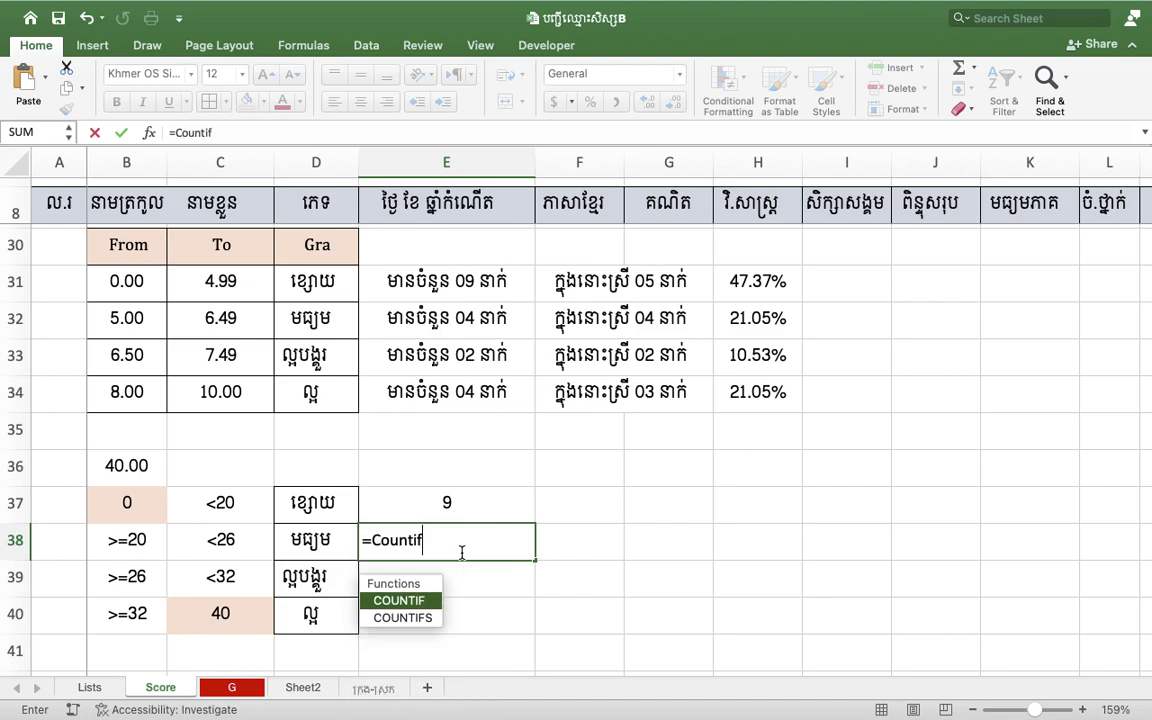
{"action": "type", "text": "s("}
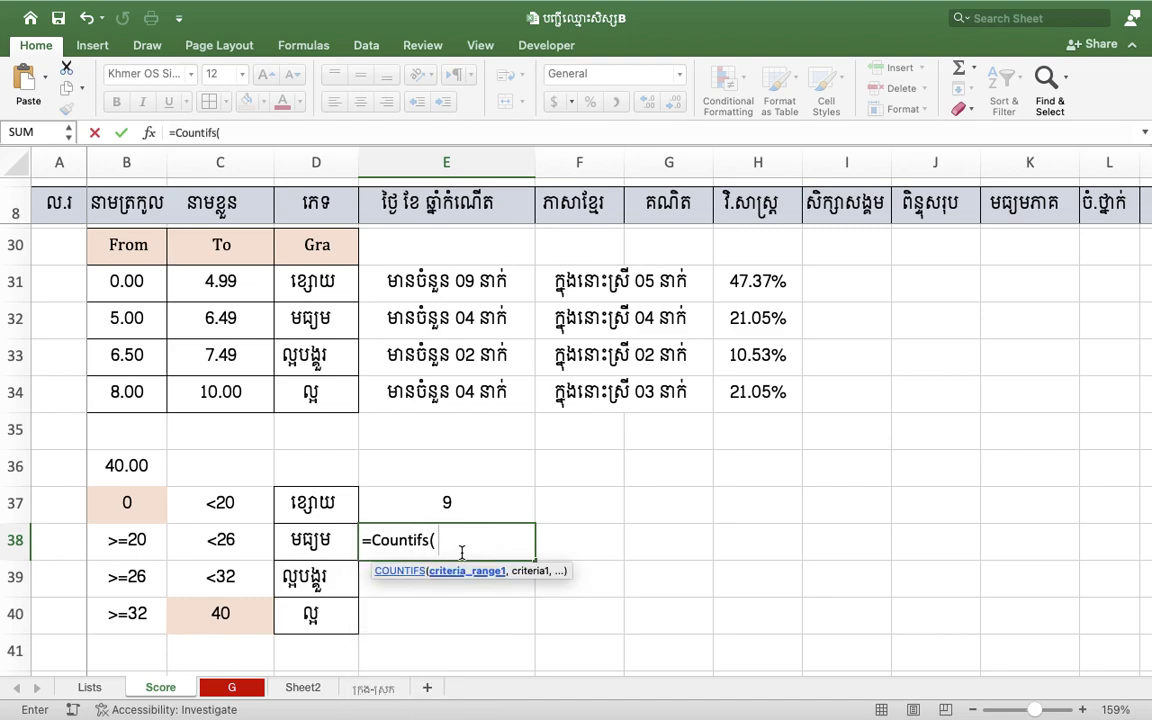
{"action": "type", "text": "j"}
{"action": "type", "text": "=J9:J"}
{"action": "key", "text": "BackSpace"}
{"action": "key", "text": "BackSpace"}
{"action": "key", "text": "BackSpace"}
{"action": "key", "text": "BackSpace"}
{"action": "key", "text": "BackSpace"}
{"action": "key", "text": "BackSpace"}
{"action": "type", "text": "J9:J27,\"\""}
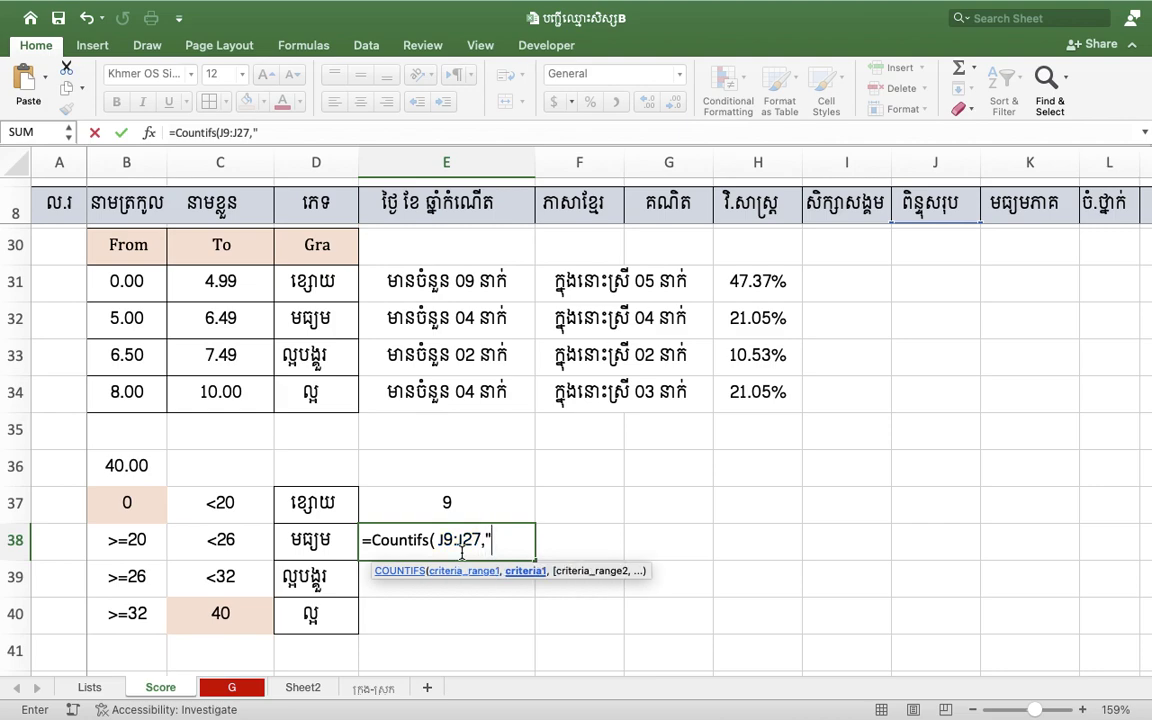
{"action": "left_click", "coordinate": [493, 540]}
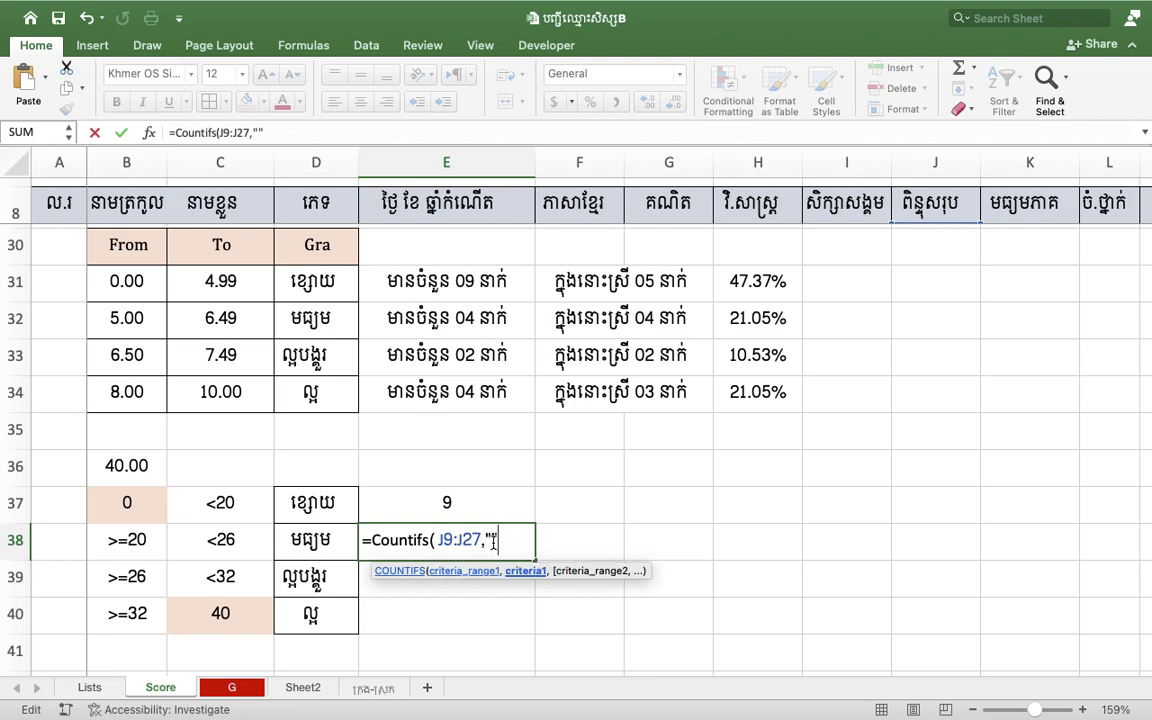
{"action": "type", "text": ">=20"}
{"action": "left_click", "coordinate": [546, 540]}
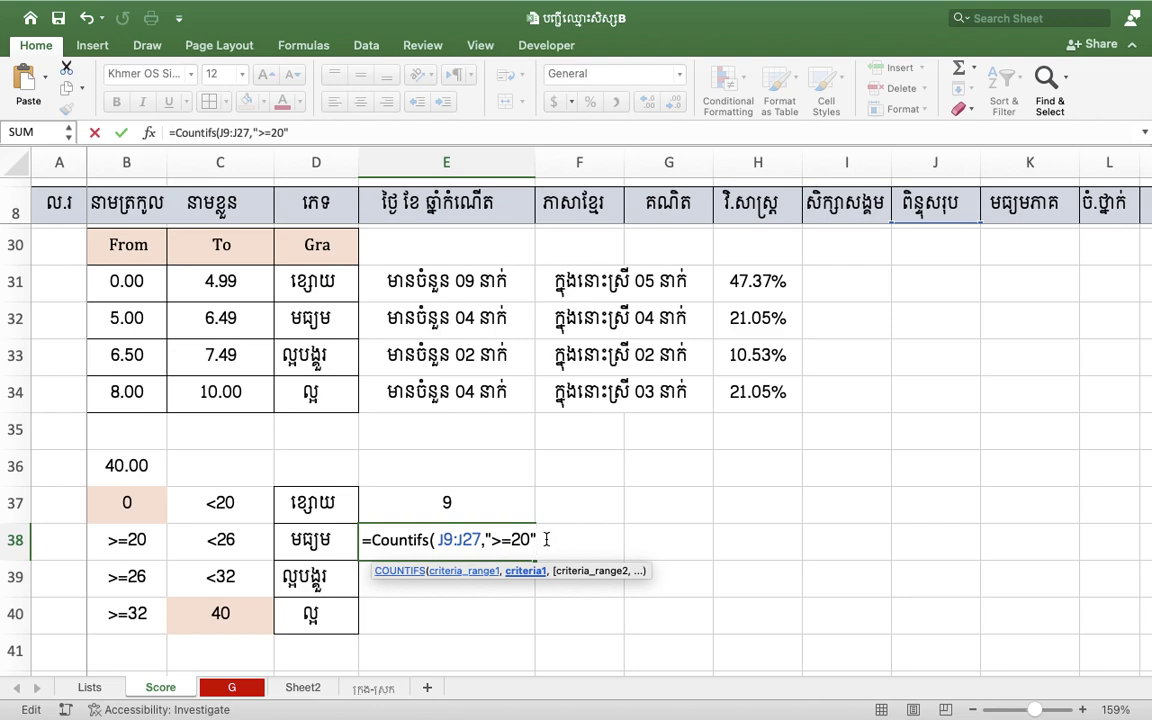
- Complete the COUNTIFS formula in E38 with a second condition on J9:J27, using the criterion "<26"
{"action": "type", "text": ","}
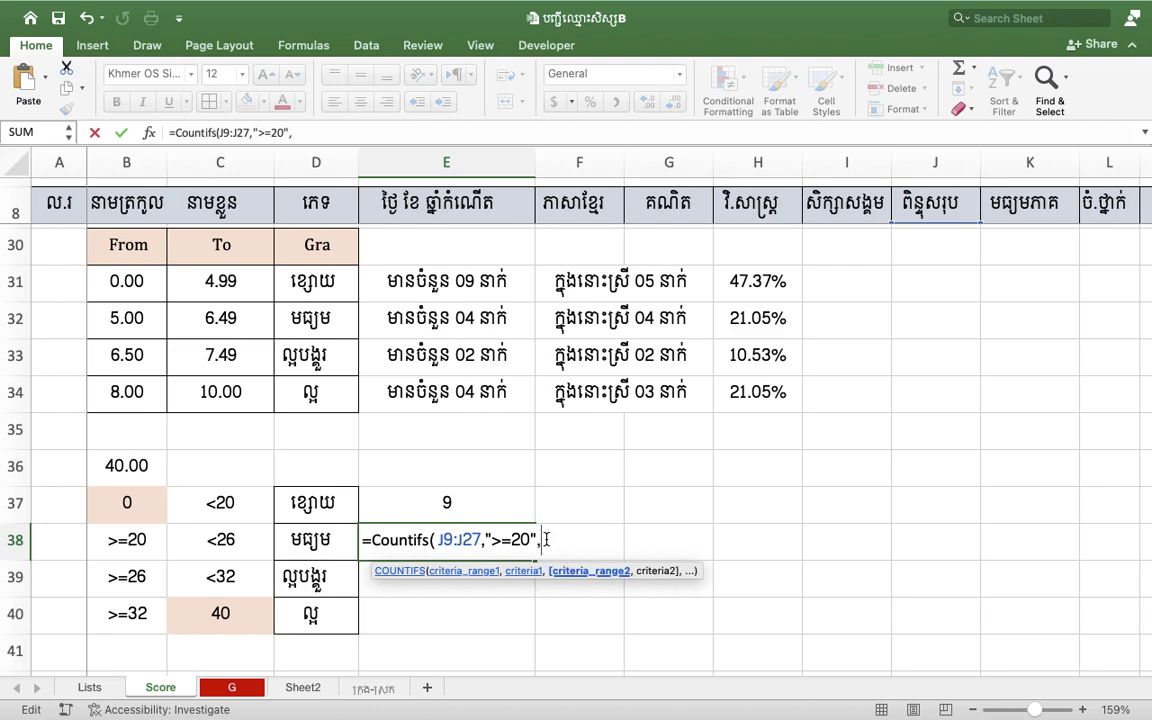
{"action": "type", "text": "J9:J2"}
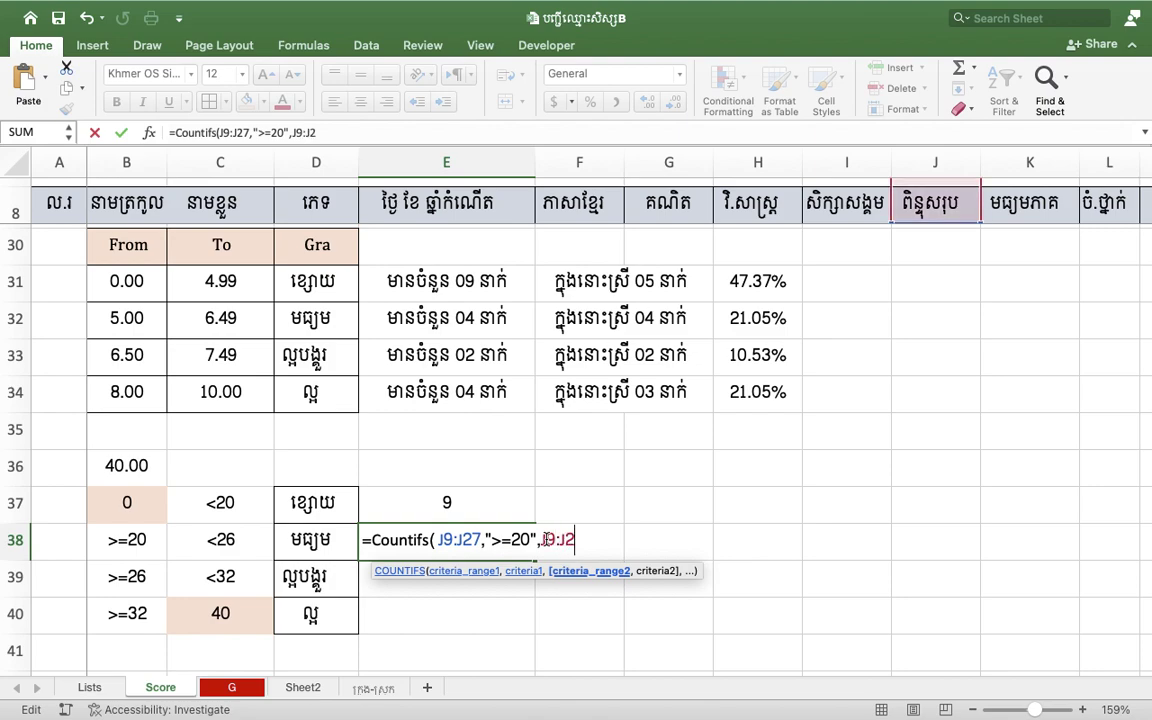
{"action": "type", "text": "7,"}
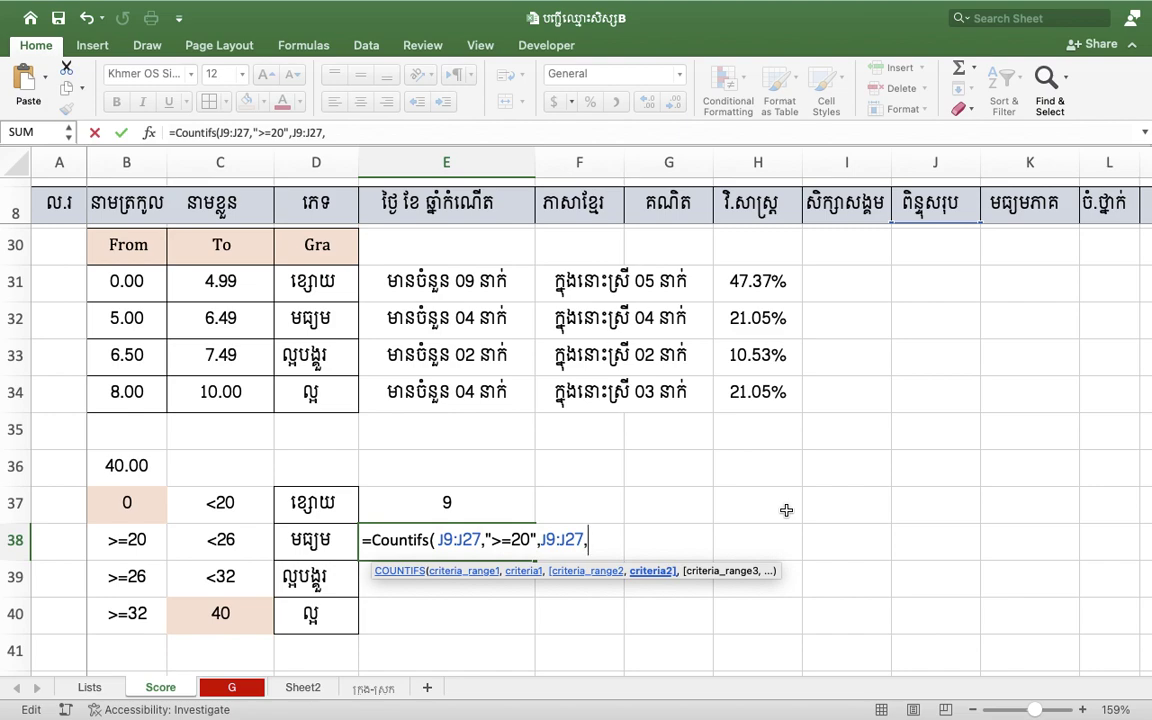
{"action": "type", "text": "\"\")"}
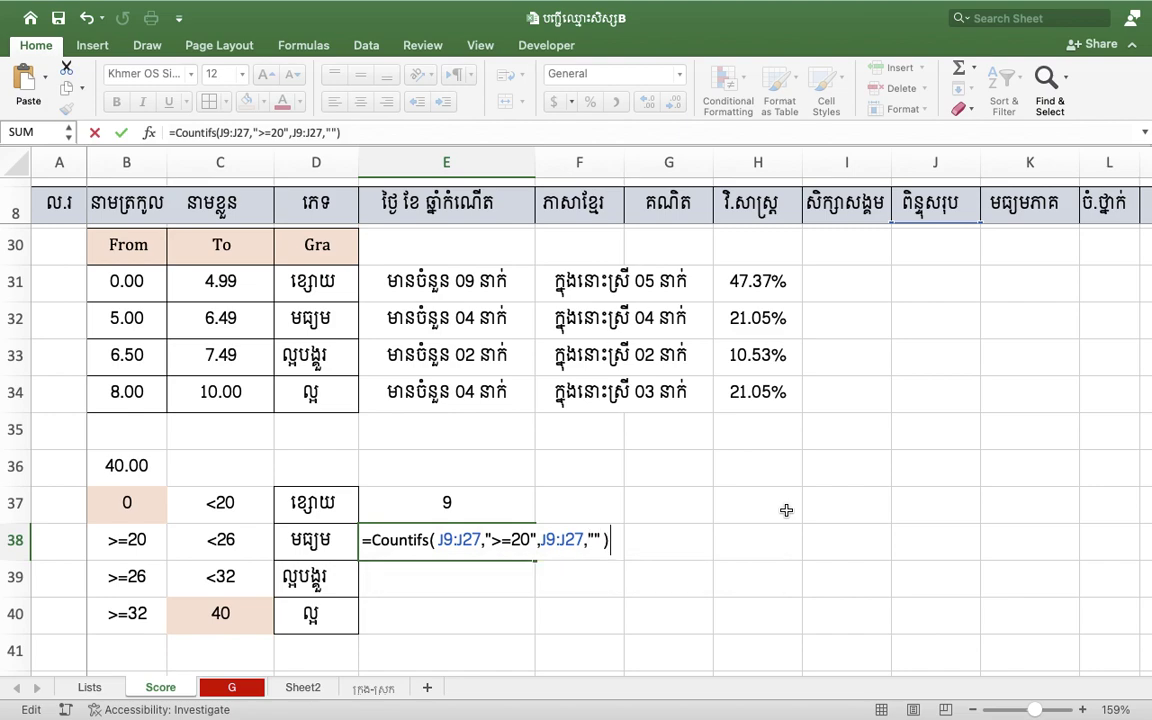
{"action": "left_click", "coordinate": [593, 539]}
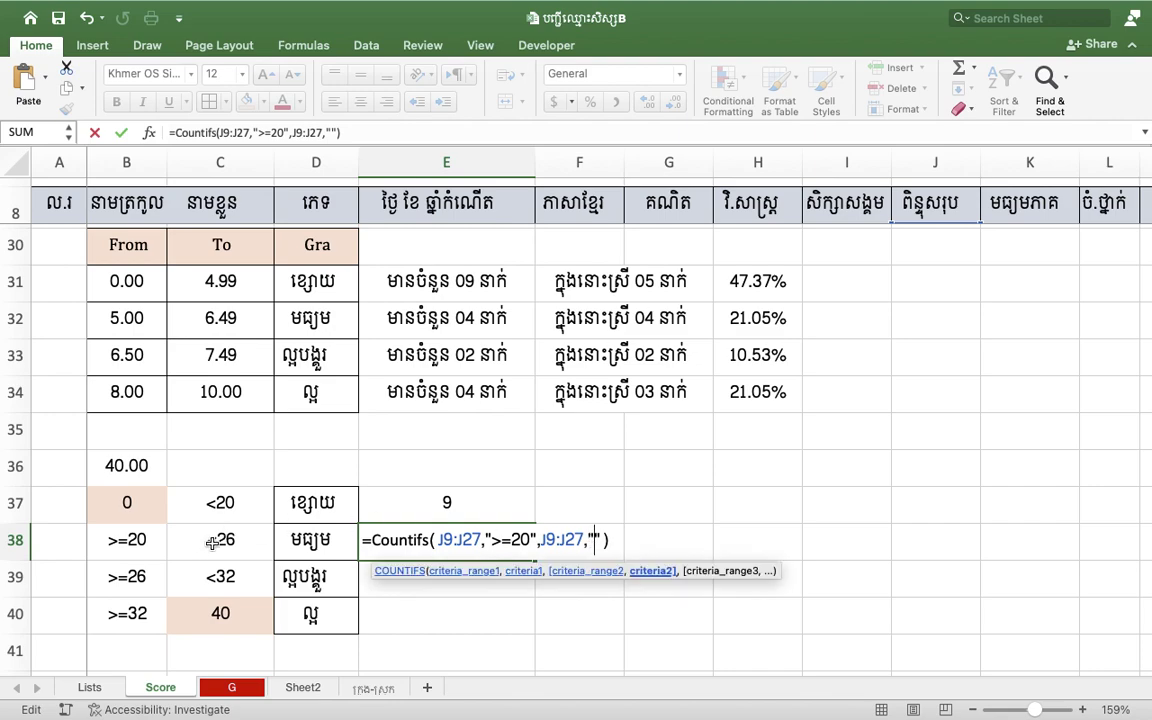
{"action": "type", "text": "<26"}
{"action": "key", "text": "Tab"}
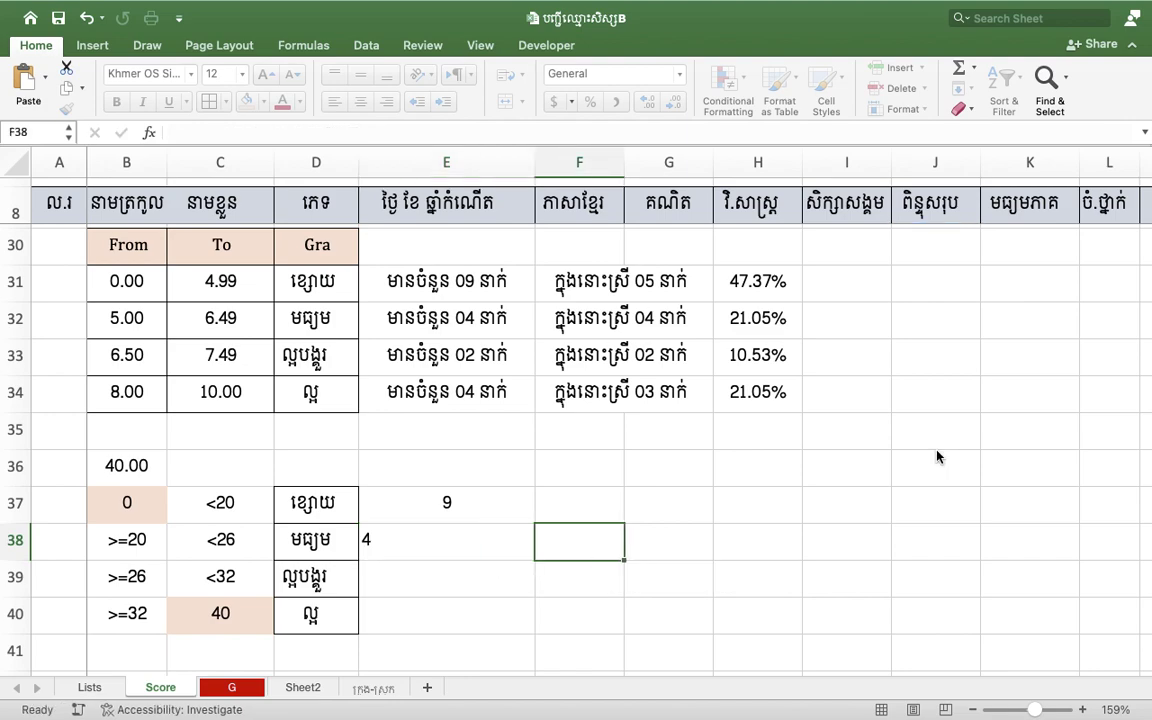
{"action": "left_click", "coordinate": [411, 550]}
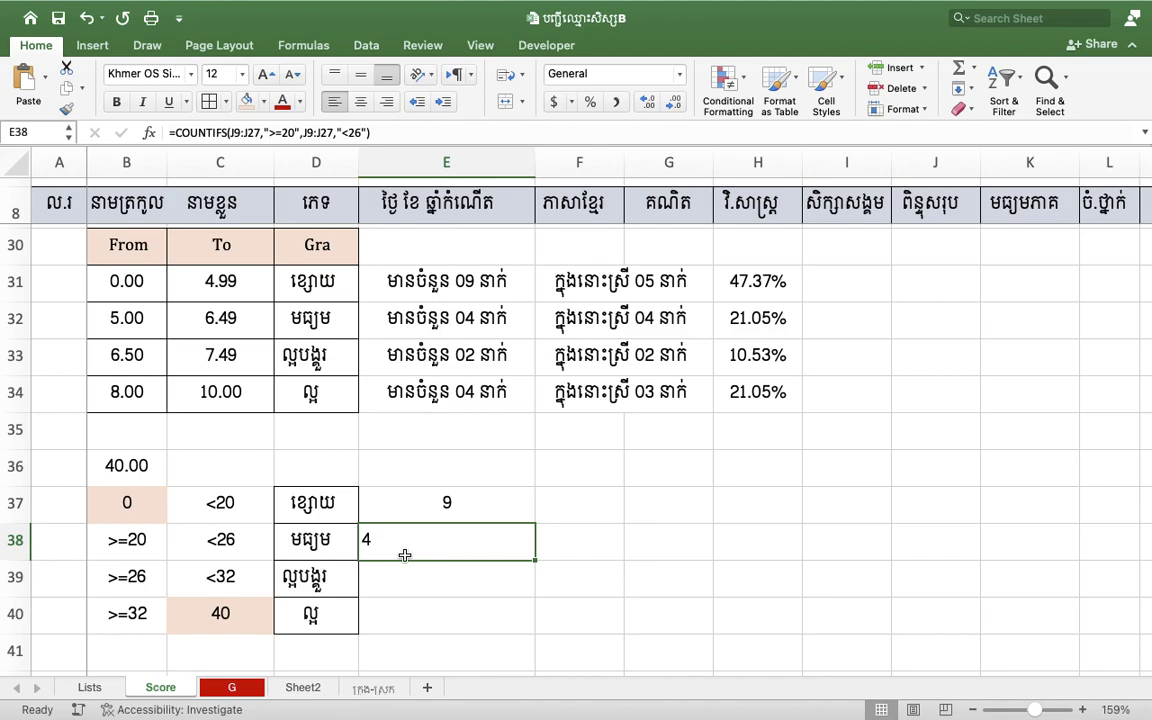
- Begin a COUNTIFS formula in cell E39 with the range J9:J27 and the criterion ">=26"
{"action": "left_click", "coordinate": [404, 578]}
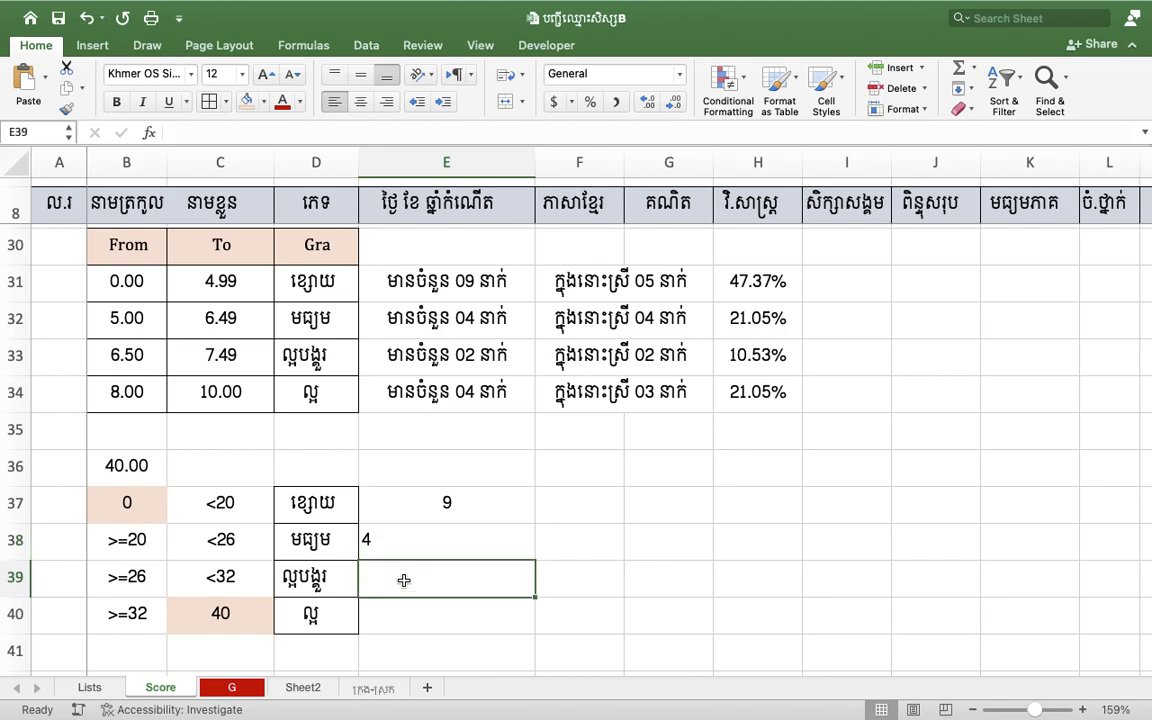
{"action": "type", "text": "="}
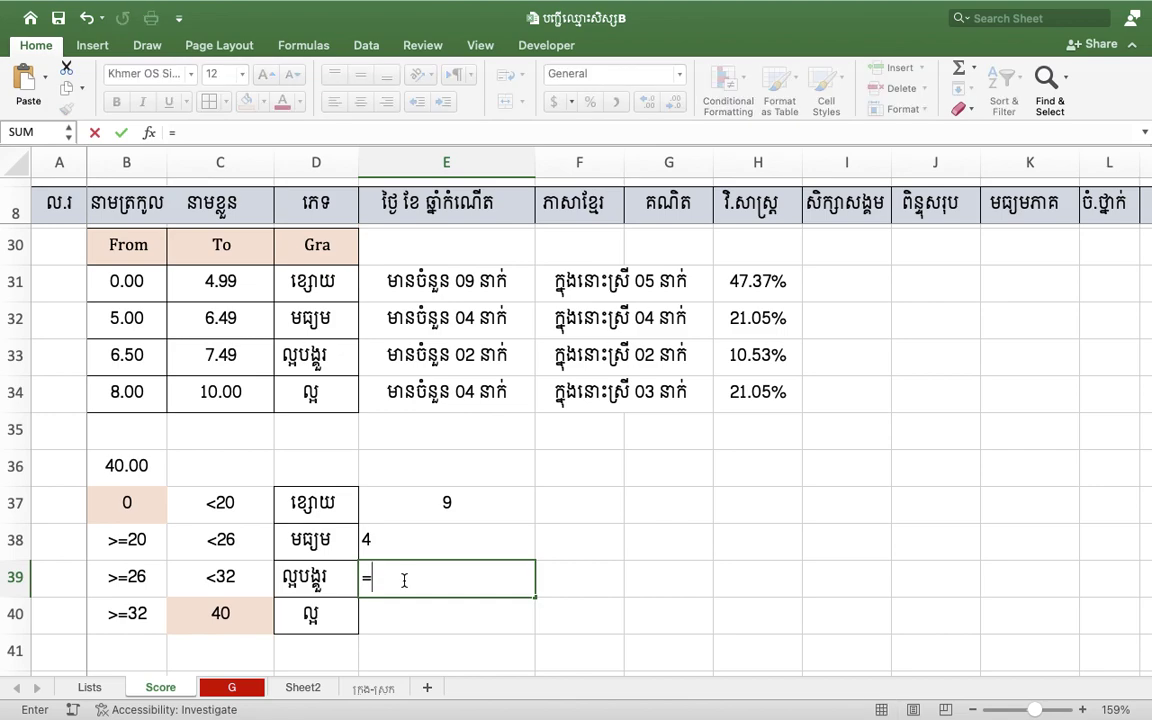
{"action": "type", "text": "Cou"}
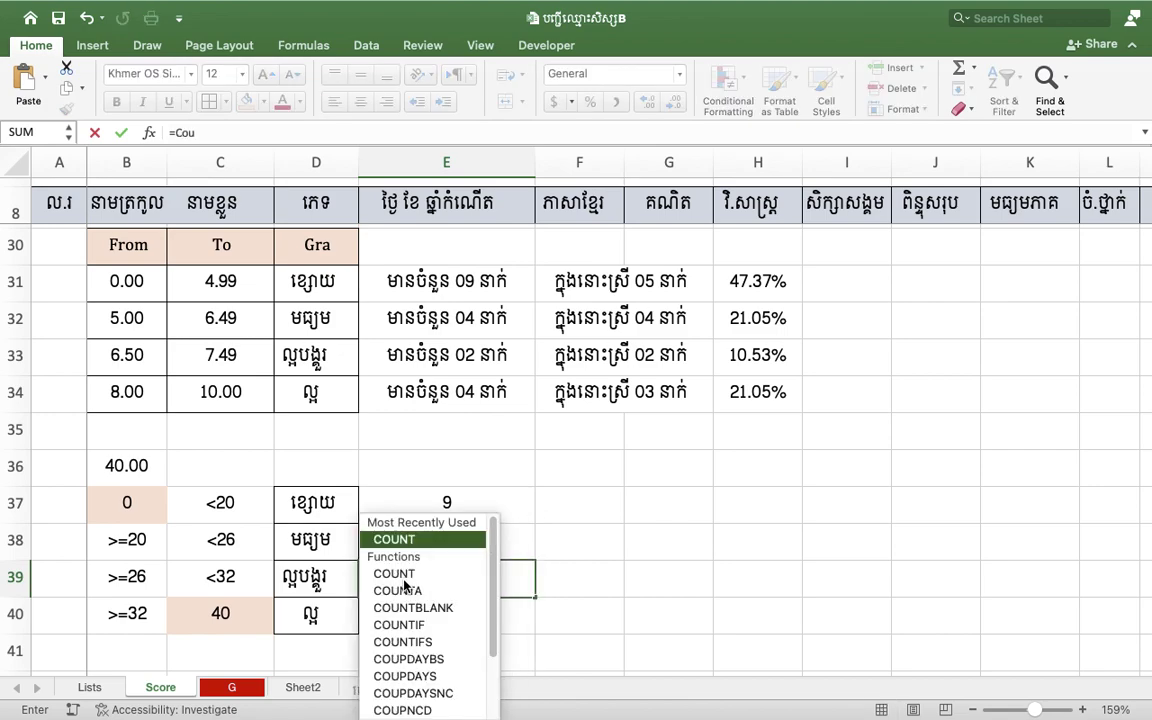
{"action": "type", "text": "nifs("}
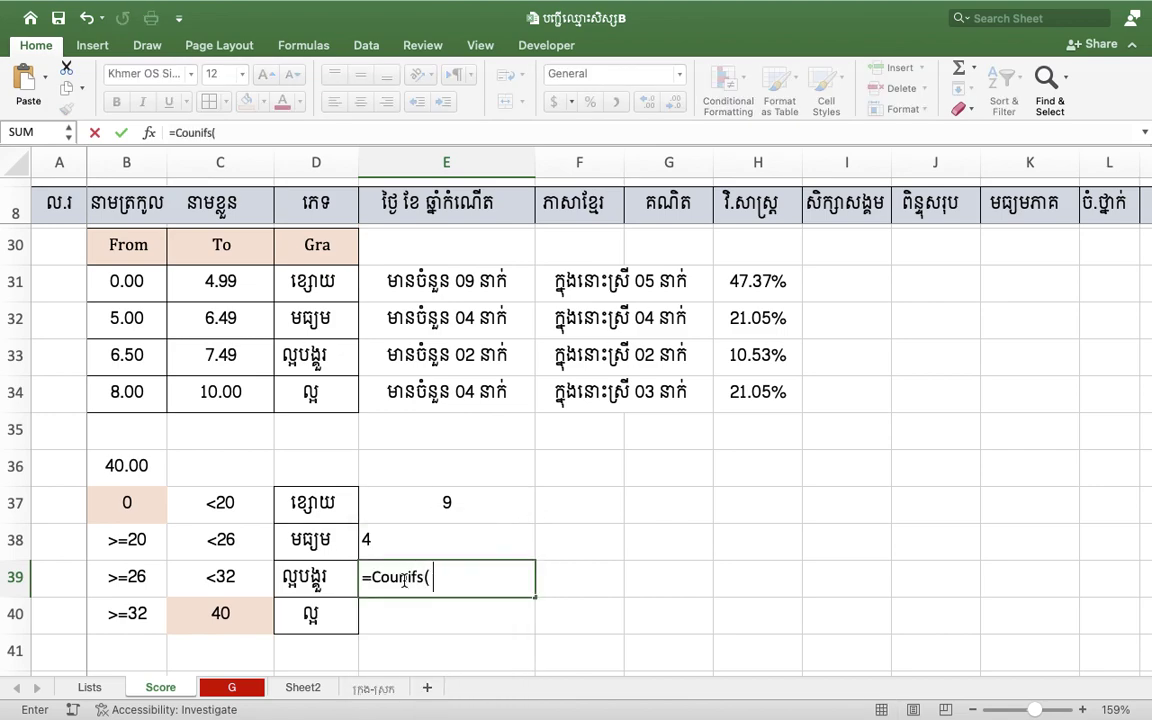
{"action": "type", "text": "J9:J27,\"\""}
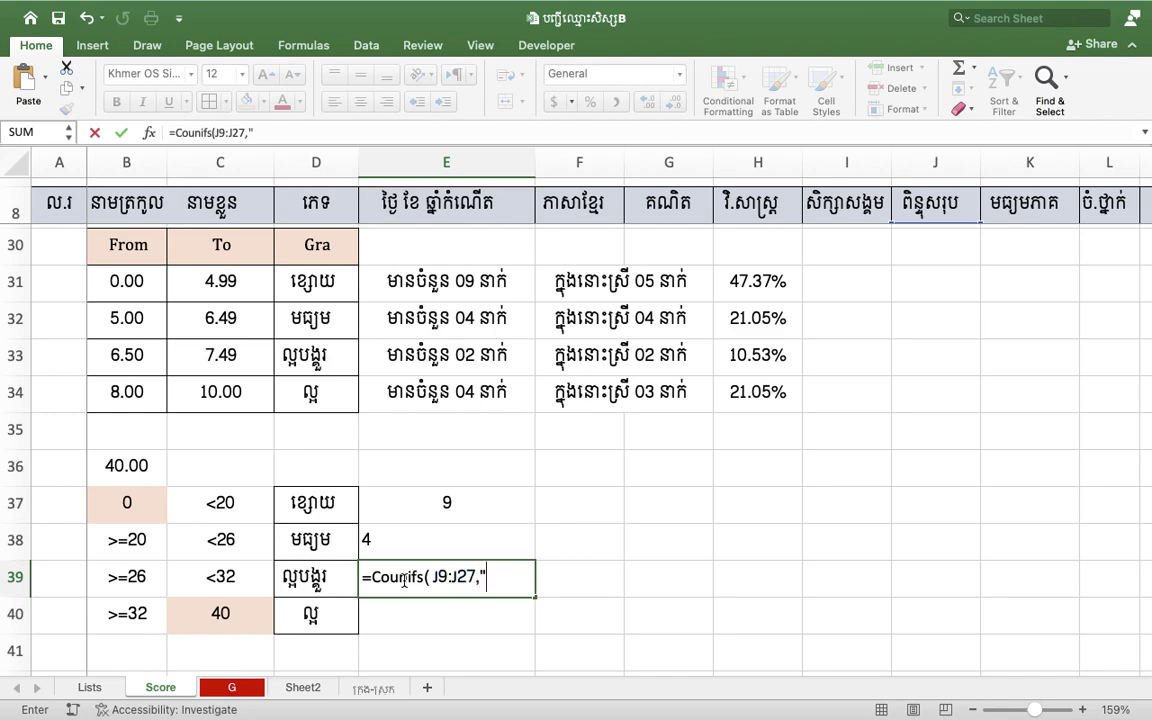
{"action": "left_click", "coordinate": [488, 577]}
{"action": "type", "text": ">=26\""}
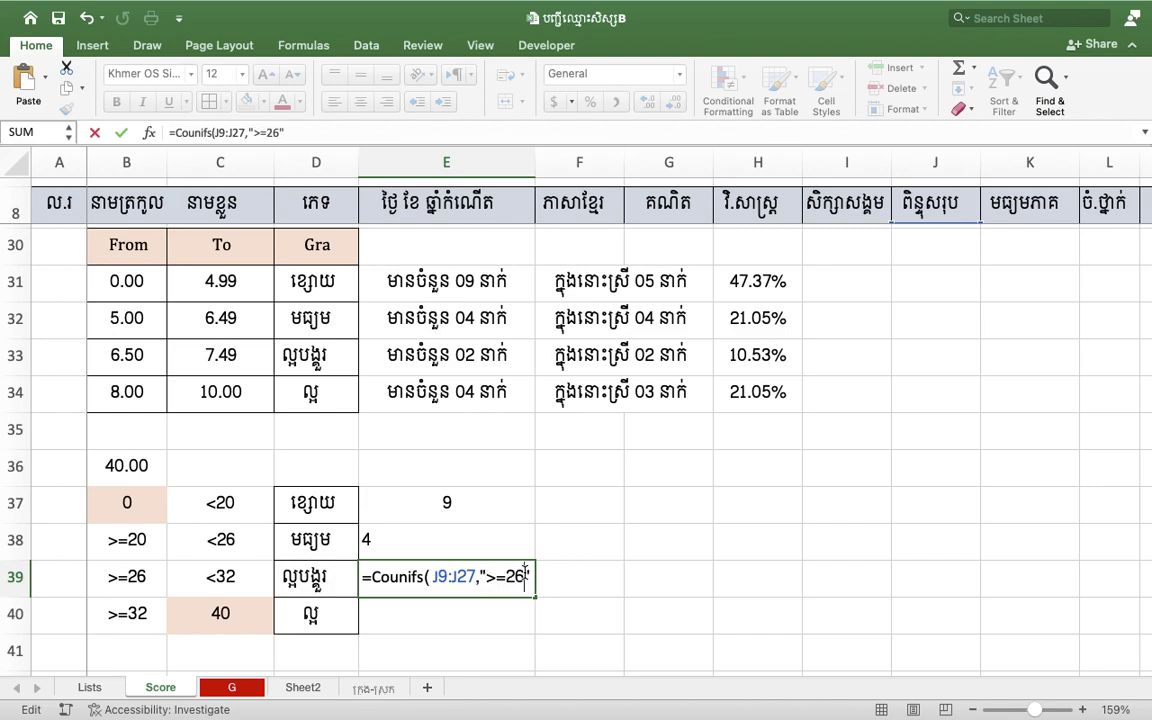
- Complete the E39 formula with a second condition on J9:J27, using the criterion "<32"
{"action": "type", "text": ",J9:J27,"}
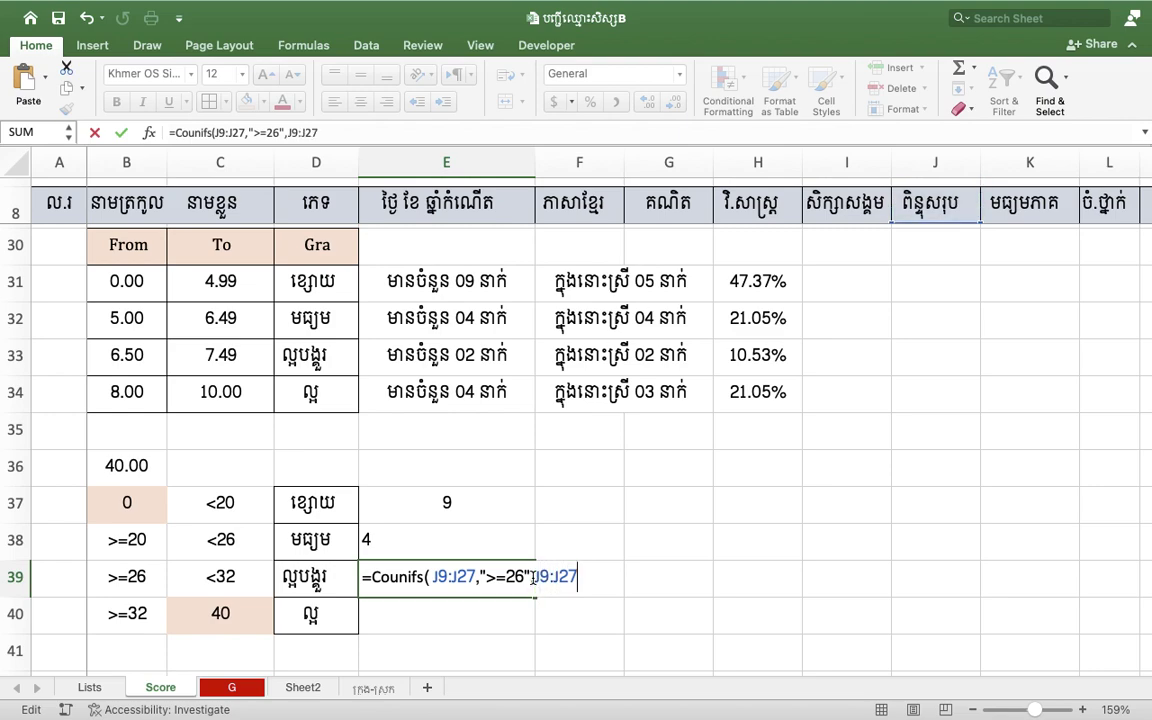
{"action": "type", "text": "\"\")"}
{"action": "left_click", "coordinate": [589, 574]}
{"action": "type", "text": "<32"}
{"action": "key", "text": "Return"}
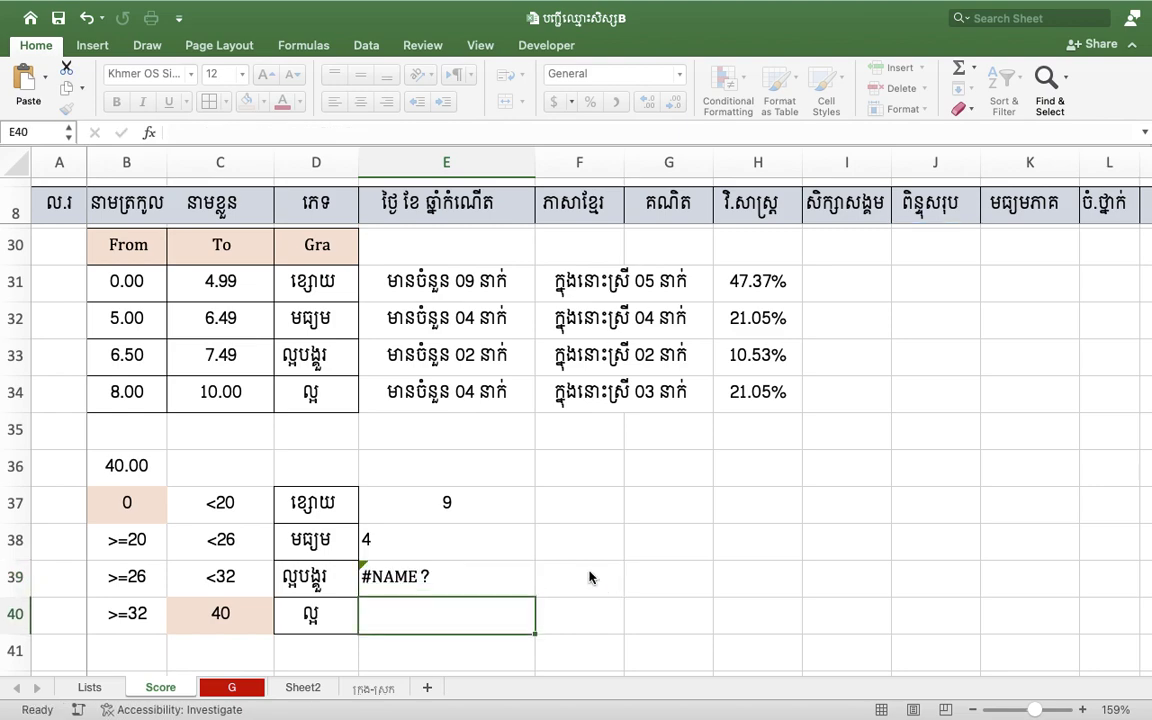
- Correct the misspelled function name in the E39 formula to COUNTIFS
{"action": "double_click", "coordinate": [450, 585]}
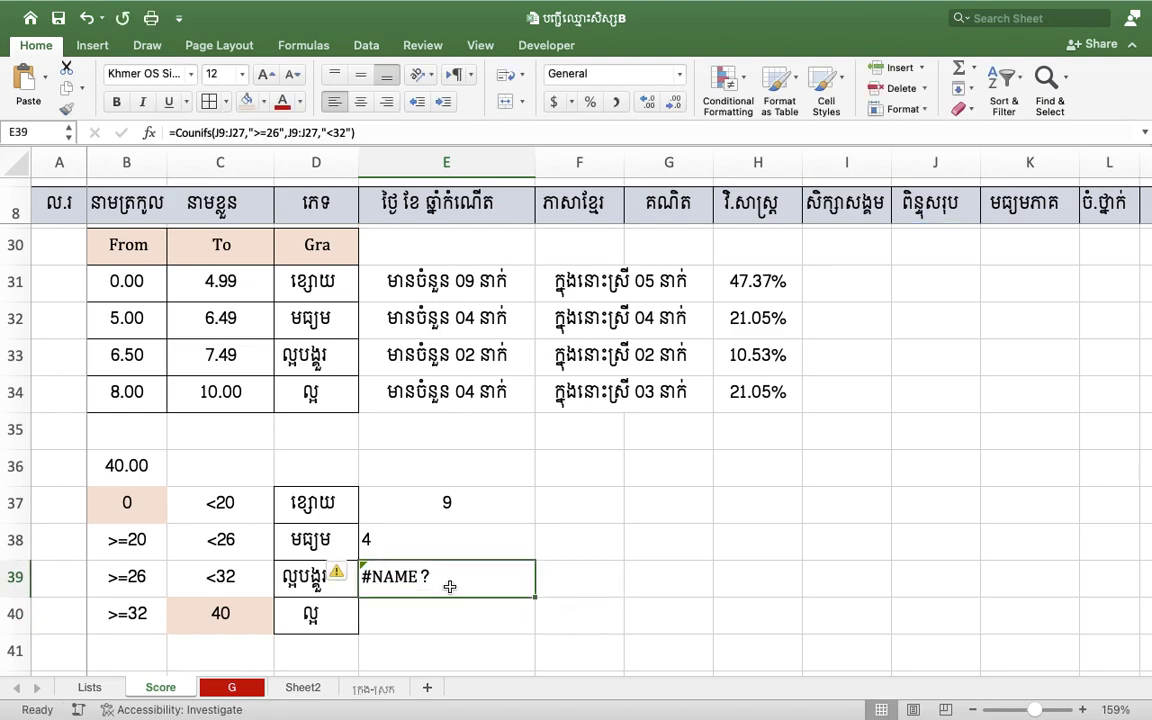
{"action": "left_click", "coordinate": [403, 577]}
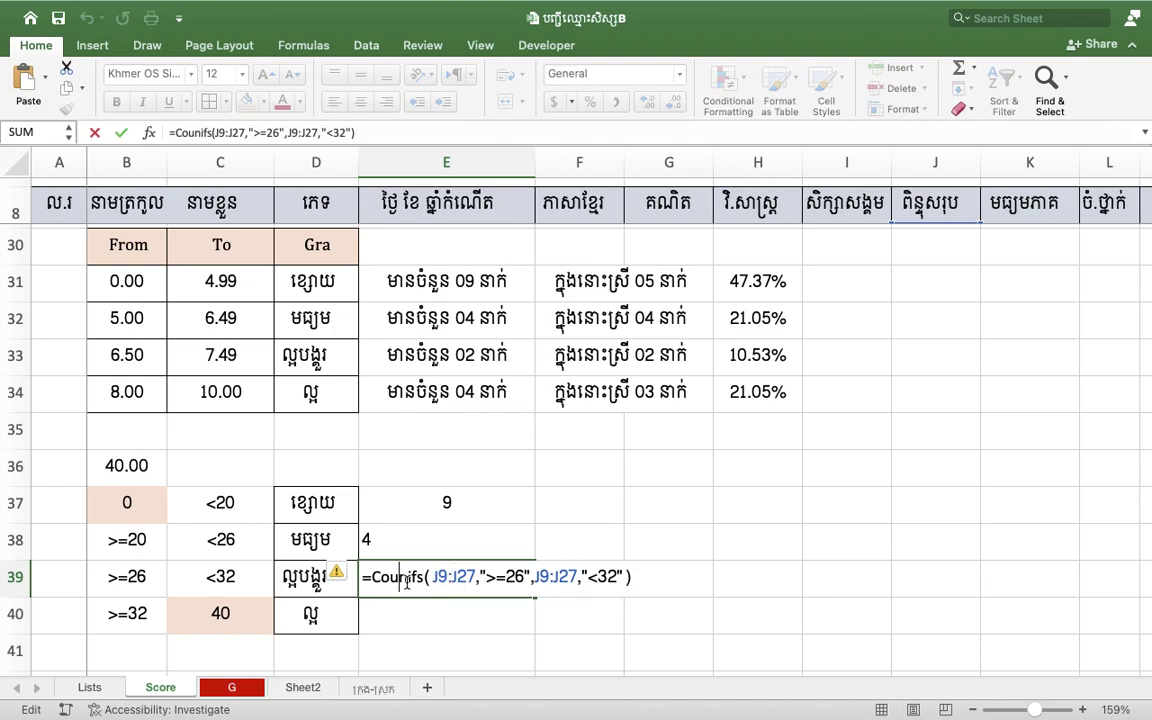
{"action": "type", "text": "t"}
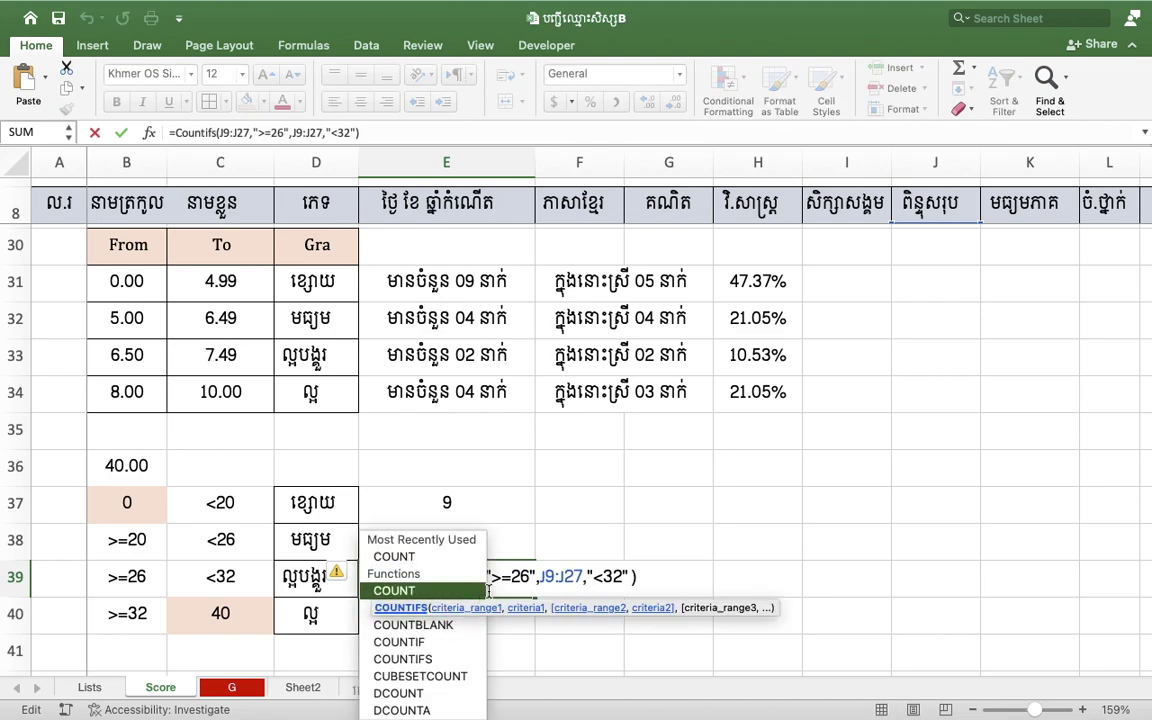
{"action": "key", "text": "Return"}
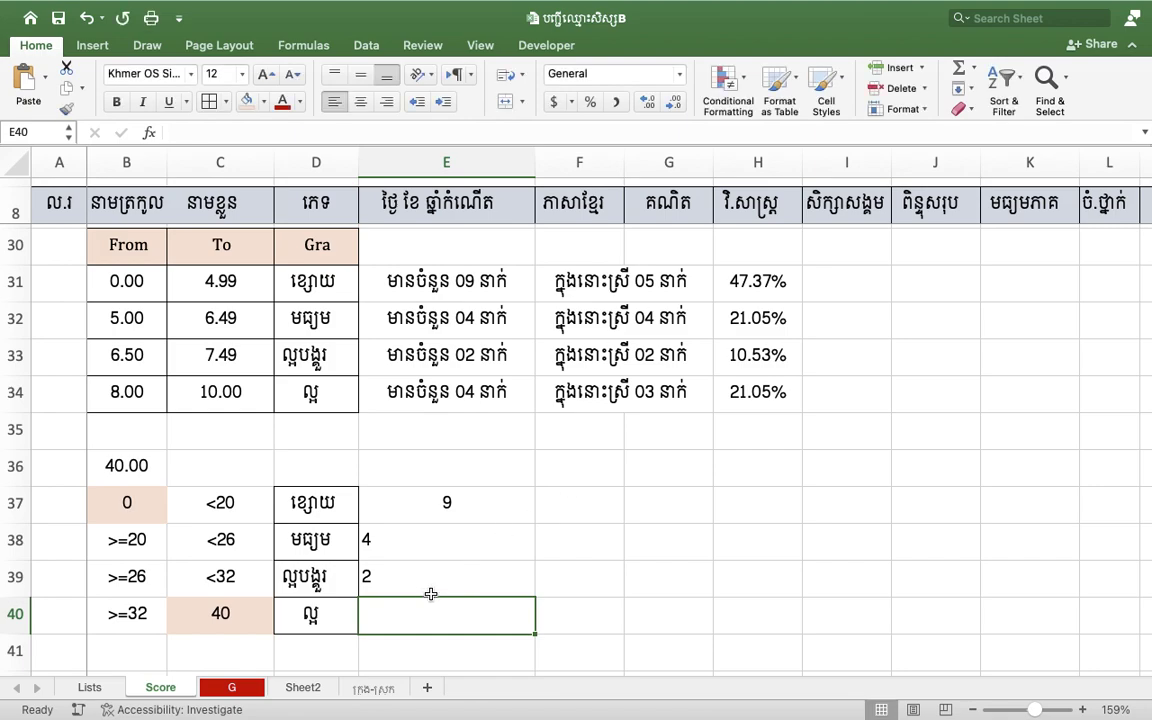
- Compare the count in E39 with the one in E33, and examine the top band's limits in row 40 and the lowest limit in B37
{"action": "left_click", "coordinate": [428, 588]}
{"action": "left_click", "coordinate": [428, 343]}
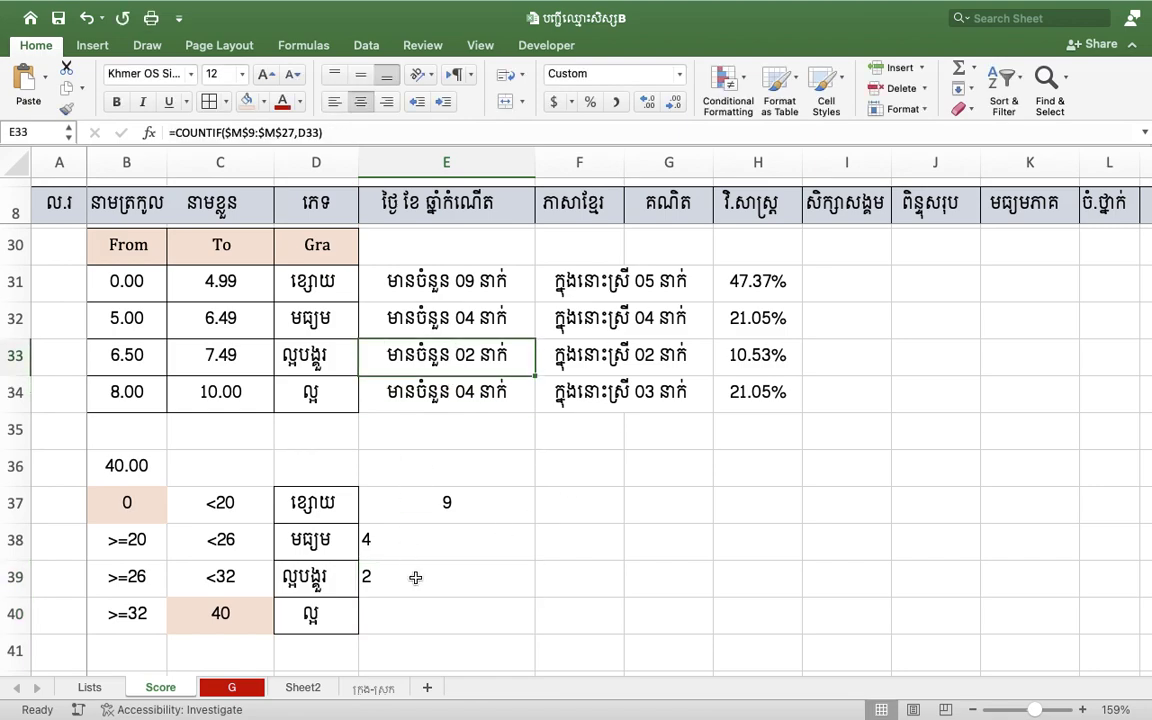
{"action": "left_click", "coordinate": [406, 607]}
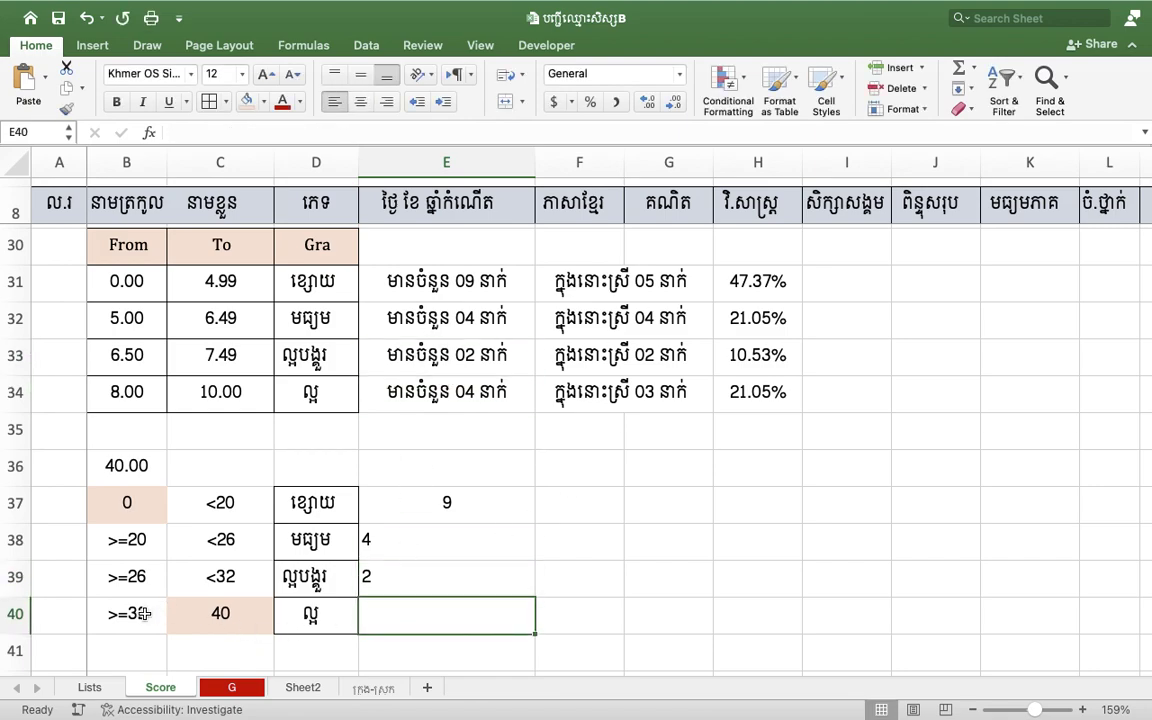
{"action": "left_click", "coordinate": [195, 612]}
{"action": "double_click", "coordinate": [196, 612]}
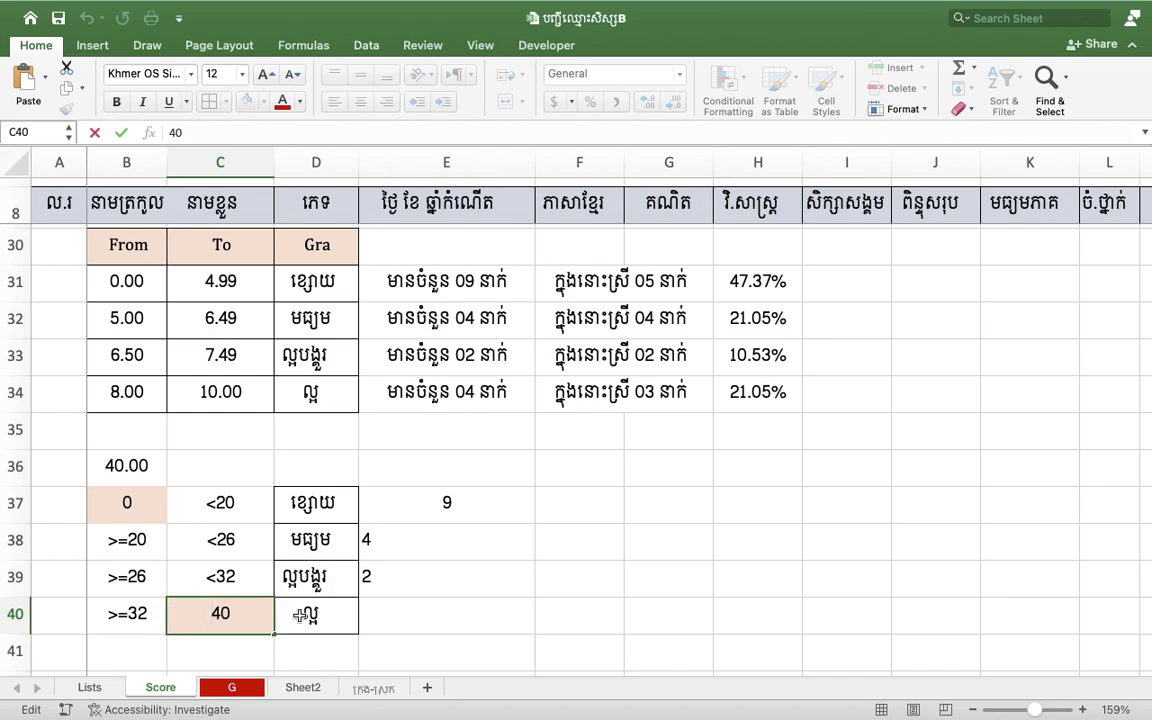
{"action": "left_click", "coordinate": [445, 612]}
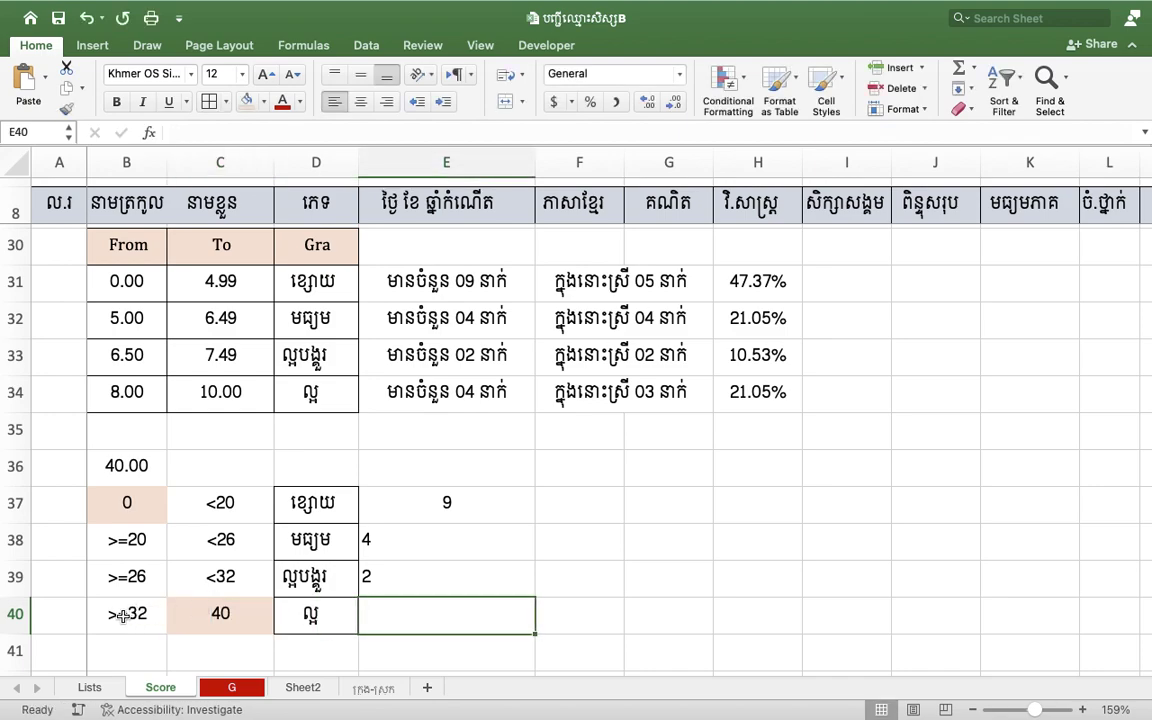
{"action": "left_click", "coordinate": [224, 614]}
{"action": "left_click", "coordinate": [130, 505]}
{"action": "left_click", "coordinate": [230, 616]}
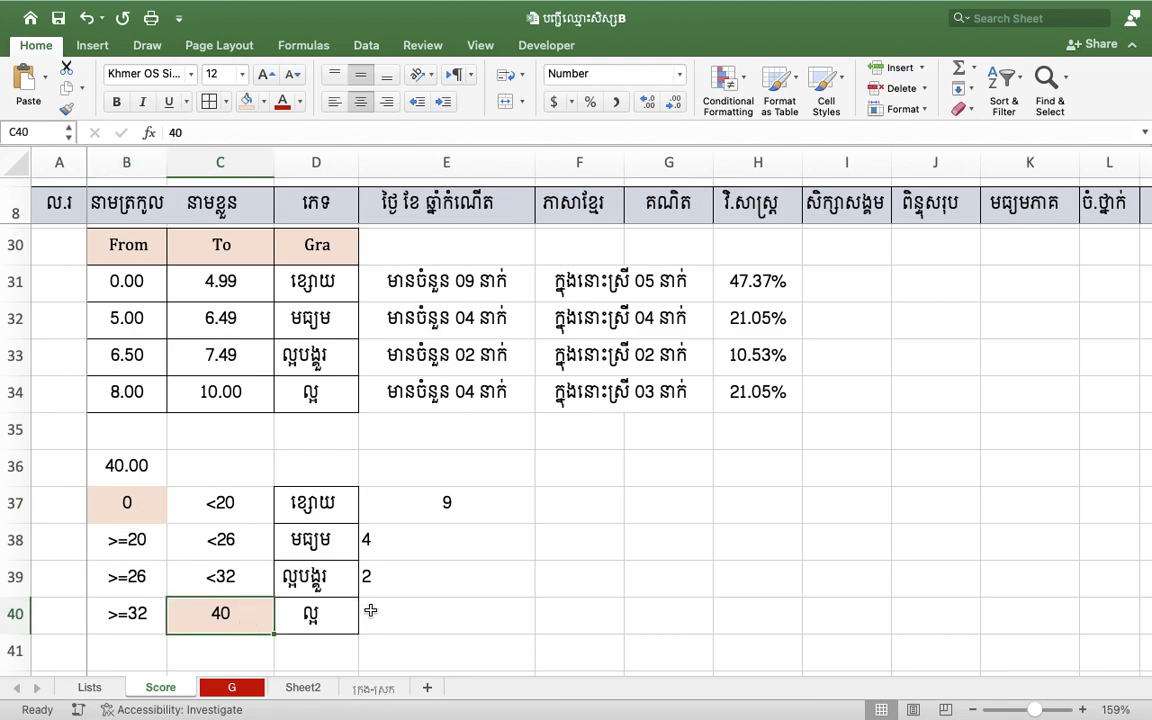
- Enter a COUNTIF formula in cell E40 with the range J9:J27 and the criterion ">=32"
{"action": "left_click", "coordinate": [448, 616]}
{"action": "type", "text": "="}
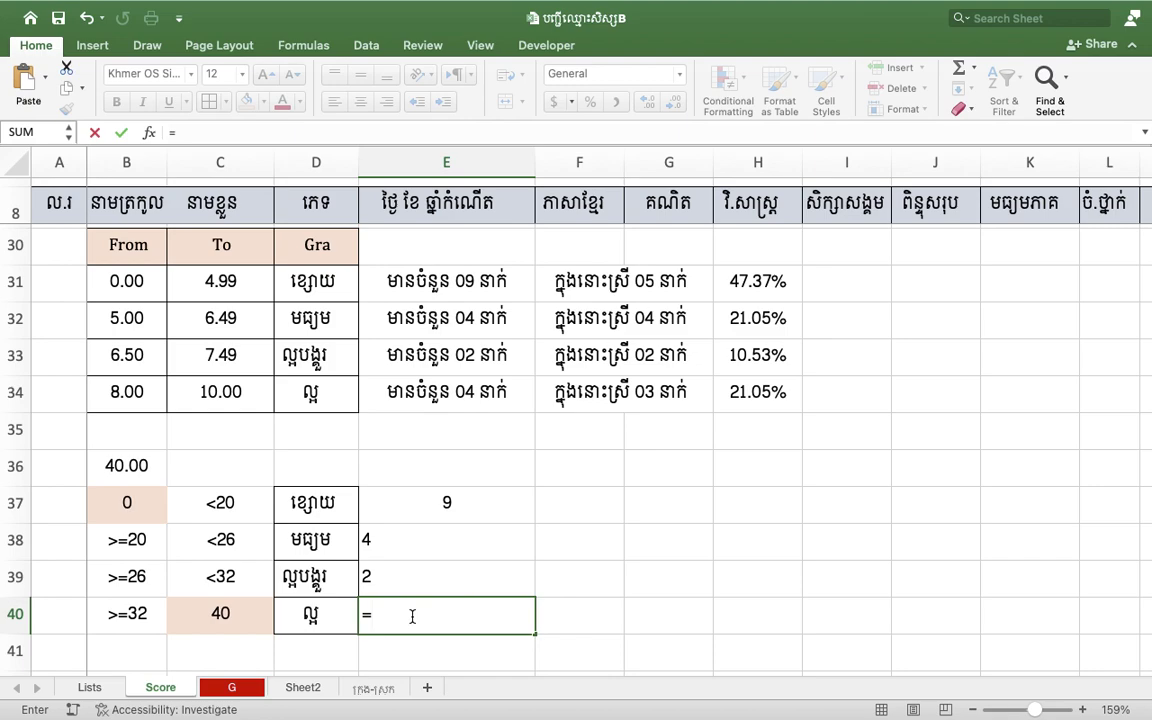
{"action": "type", "text": "Countif"}
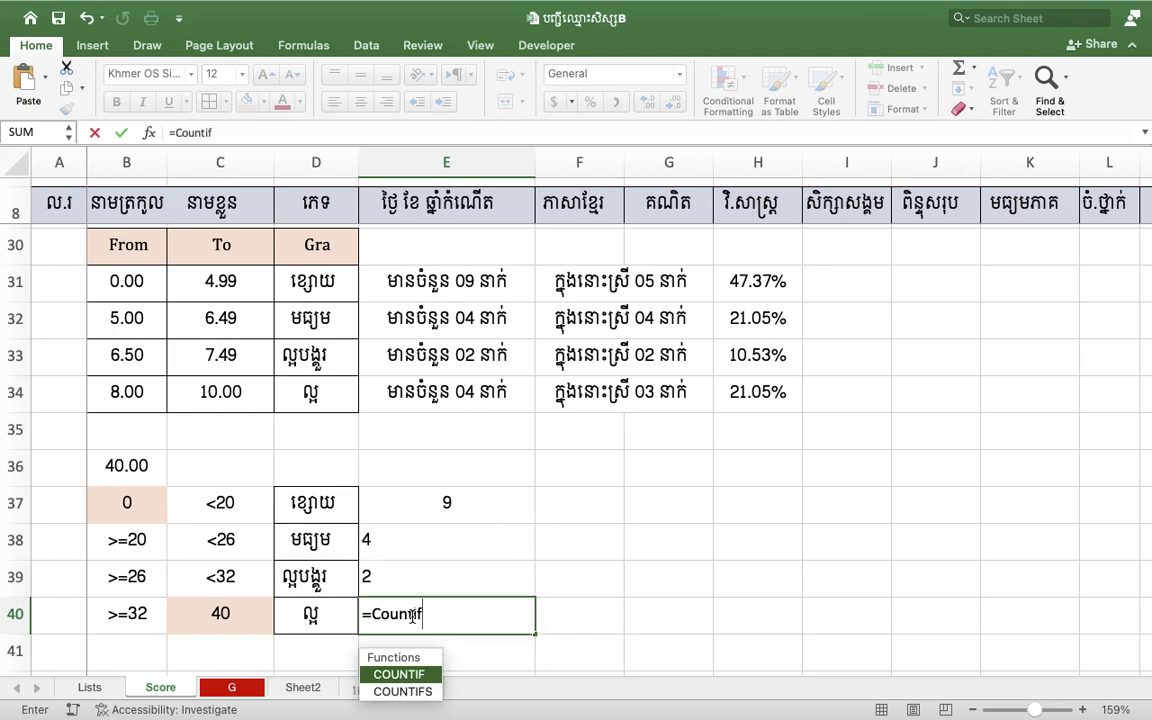
{"action": "type", "text": "(J"}
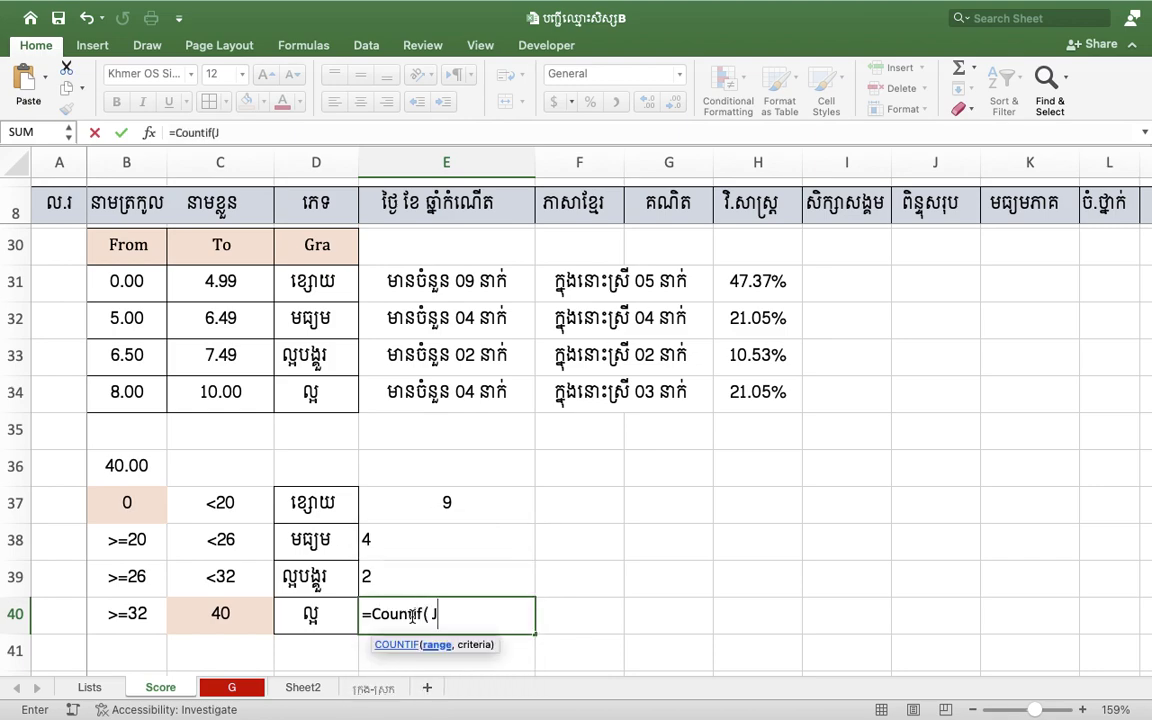
{"action": "type", "text": "9:J"}
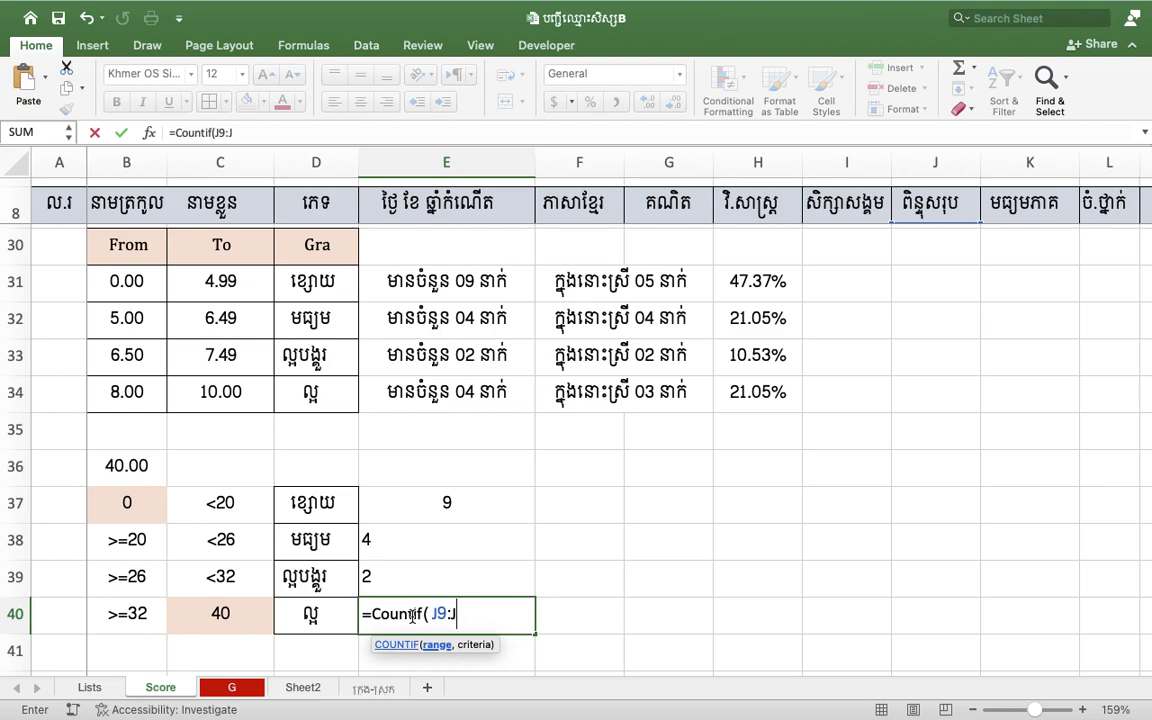
{"action": "type", "text": "27,\"\")"}
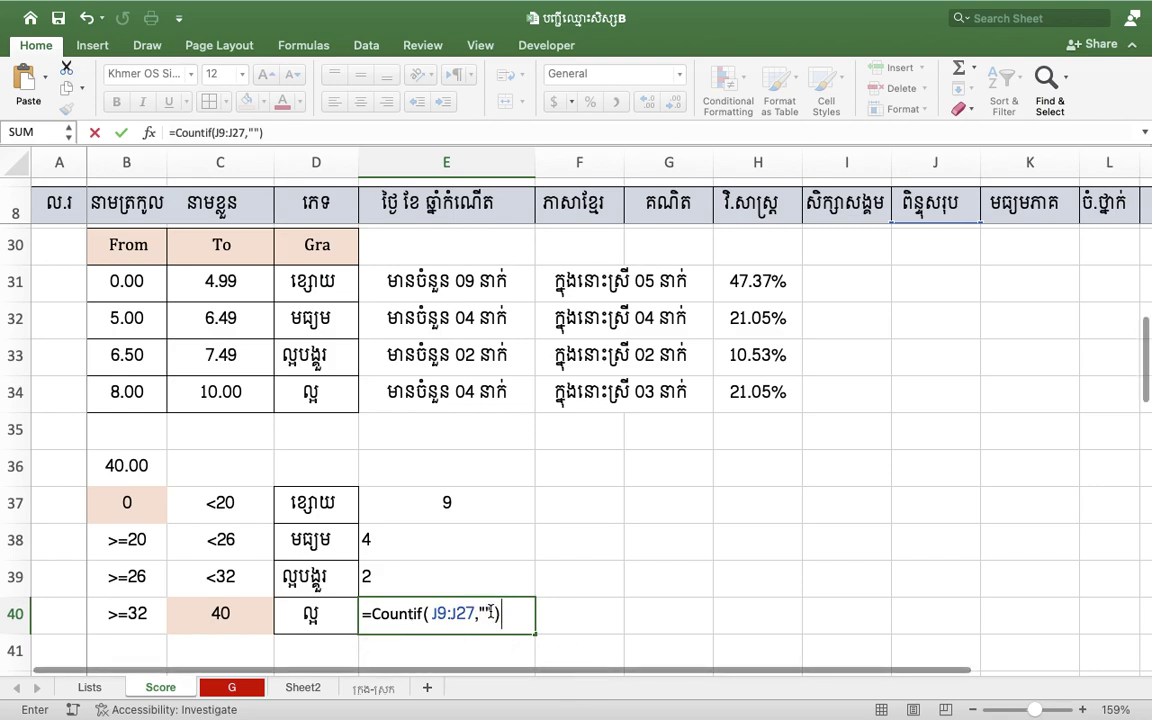
{"action": "left_click", "coordinate": [491, 612]}
{"action": "type", "text": ">"}
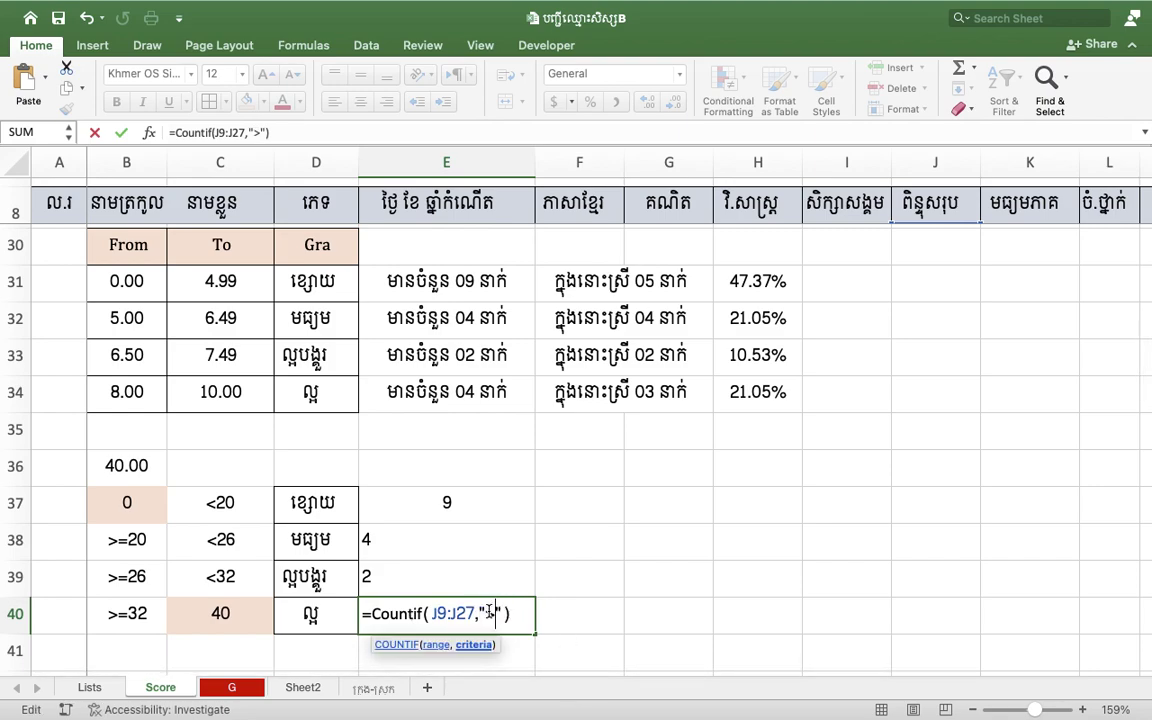
{"action": "type", "text": "=32"}
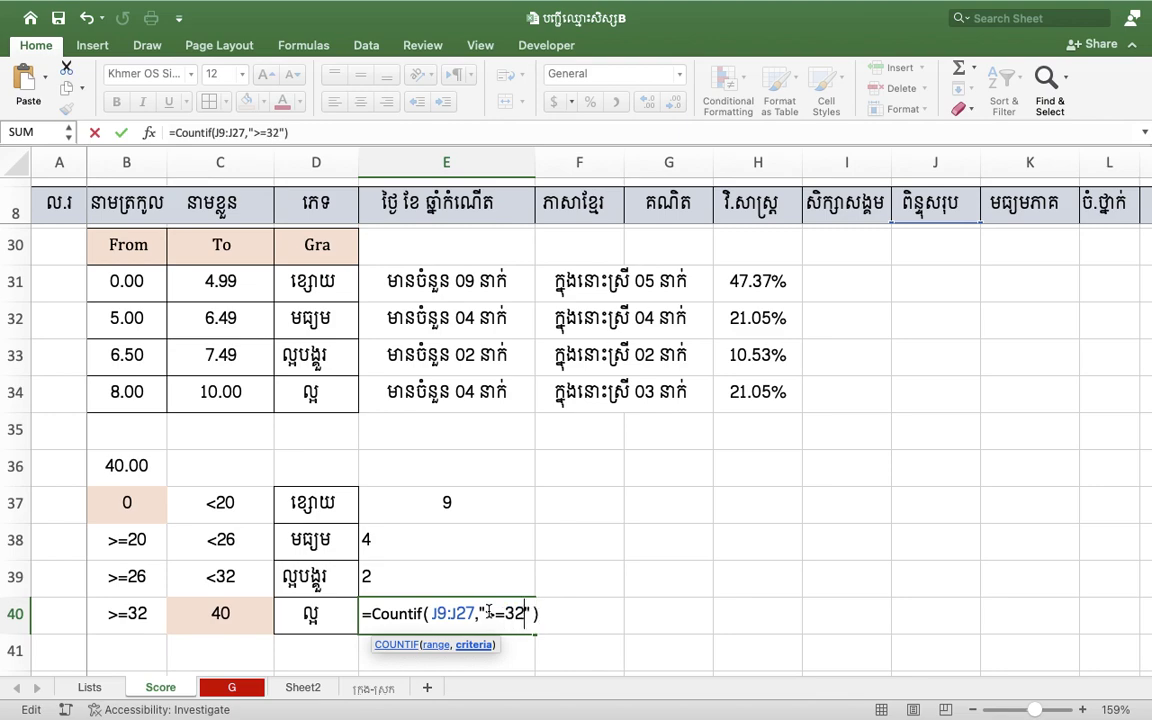
{"action": "key", "text": "Tab"}
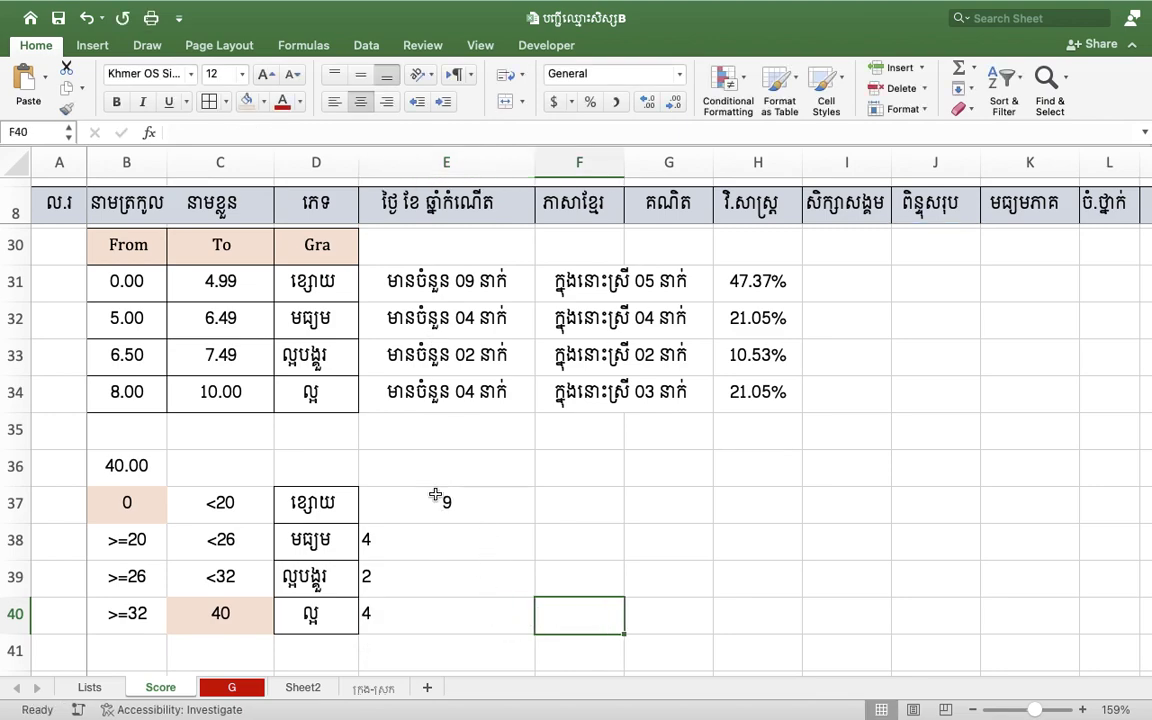
- Compare the counts in E31:E34 with the new counts in E37:E40
{"action": "left_click", "coordinate": [422, 270]}
{"action": "left_click", "coordinate": [425, 320]}
{"action": "left_click", "coordinate": [424, 362]}
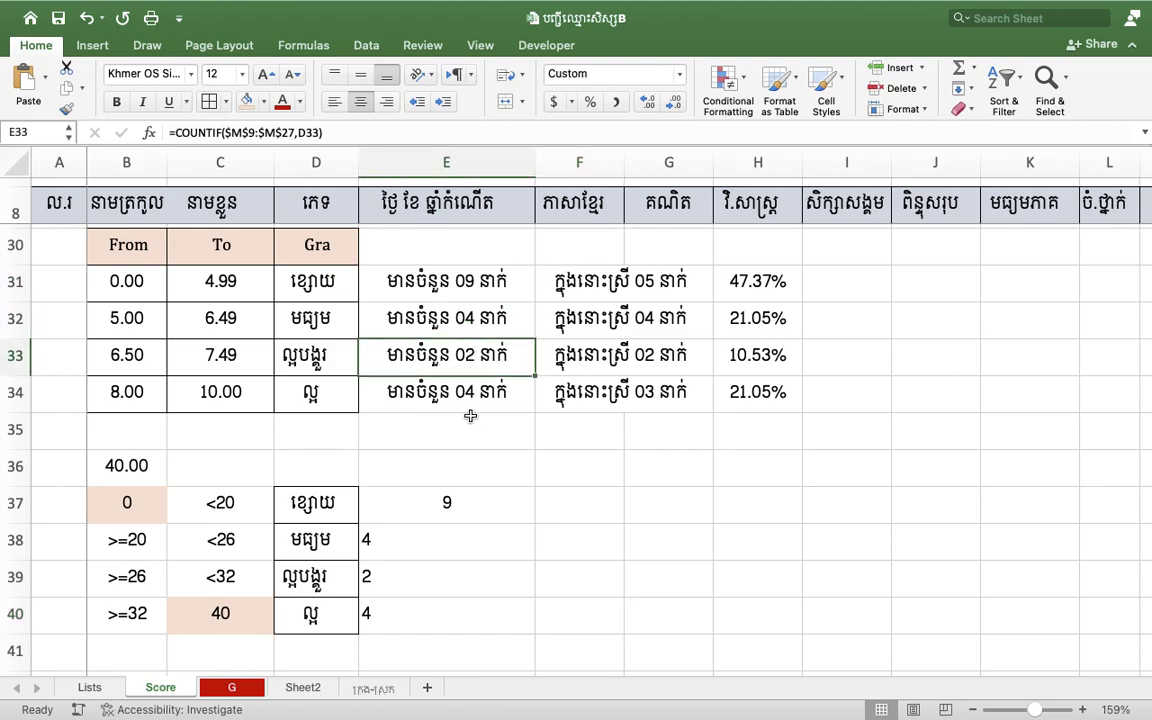
{"action": "left_click", "coordinate": [468, 405]}
{"action": "left_click", "coordinate": [430, 505]}
{"action": "left_click", "coordinate": [406, 545]}
- Copy the formatting of cell E31 onto the count cells E37:E40
{"action": "left_click", "coordinate": [425, 268]}
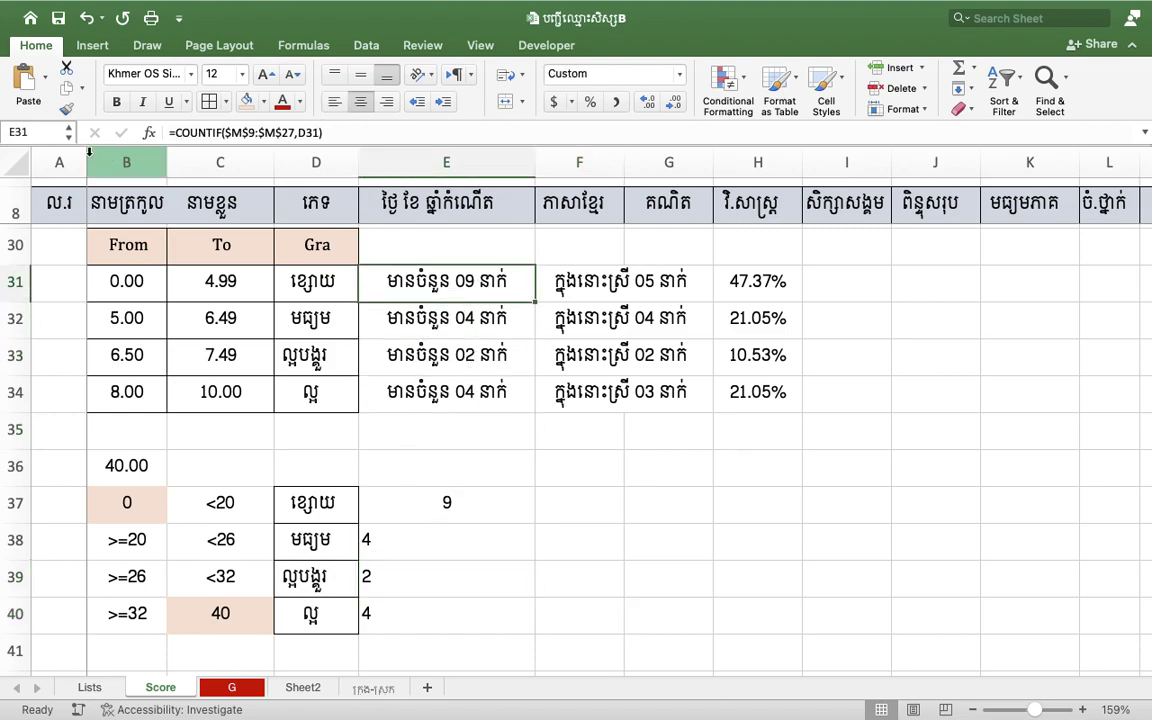
{"action": "left_click", "coordinate": [66, 109]}
{"action": "left_click_drag", "start_coordinate": [455, 507], "coordinate": [458, 617]}
{"action": "left_click", "coordinate": [595, 487]}
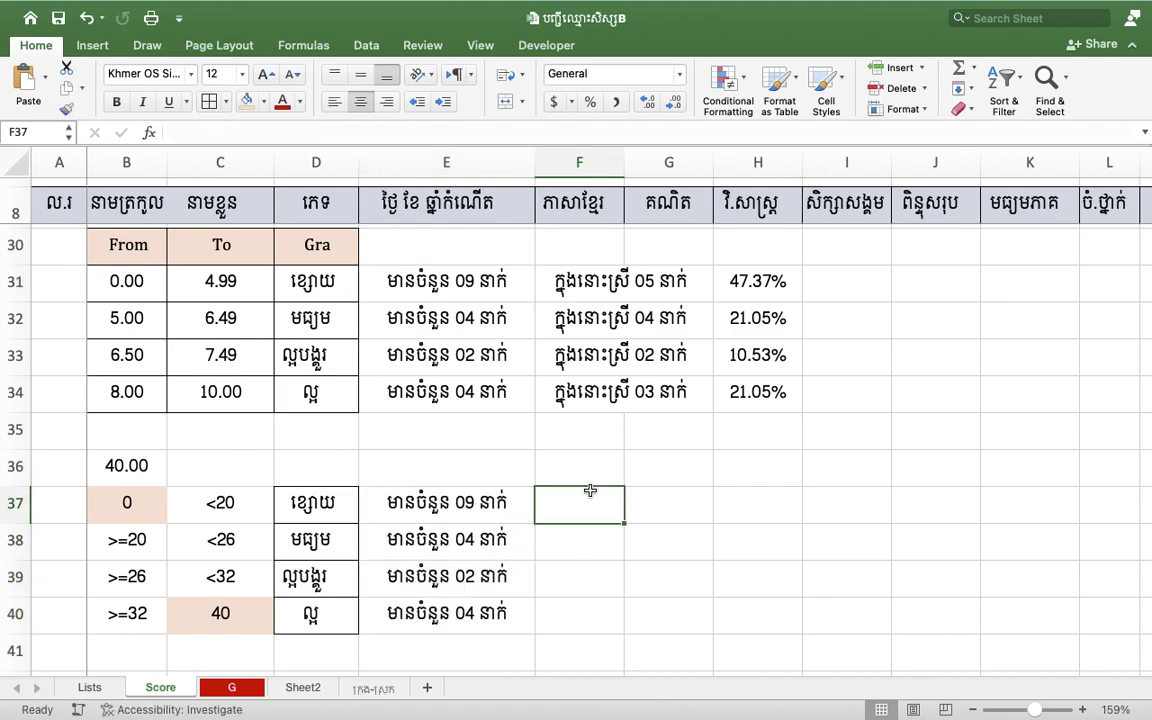
- Duplicate the formula =COUNTIF(J9:J27,"<20") from E37 into F37 with its references unchanged
{"action": "double_click", "coordinate": [480, 505]}
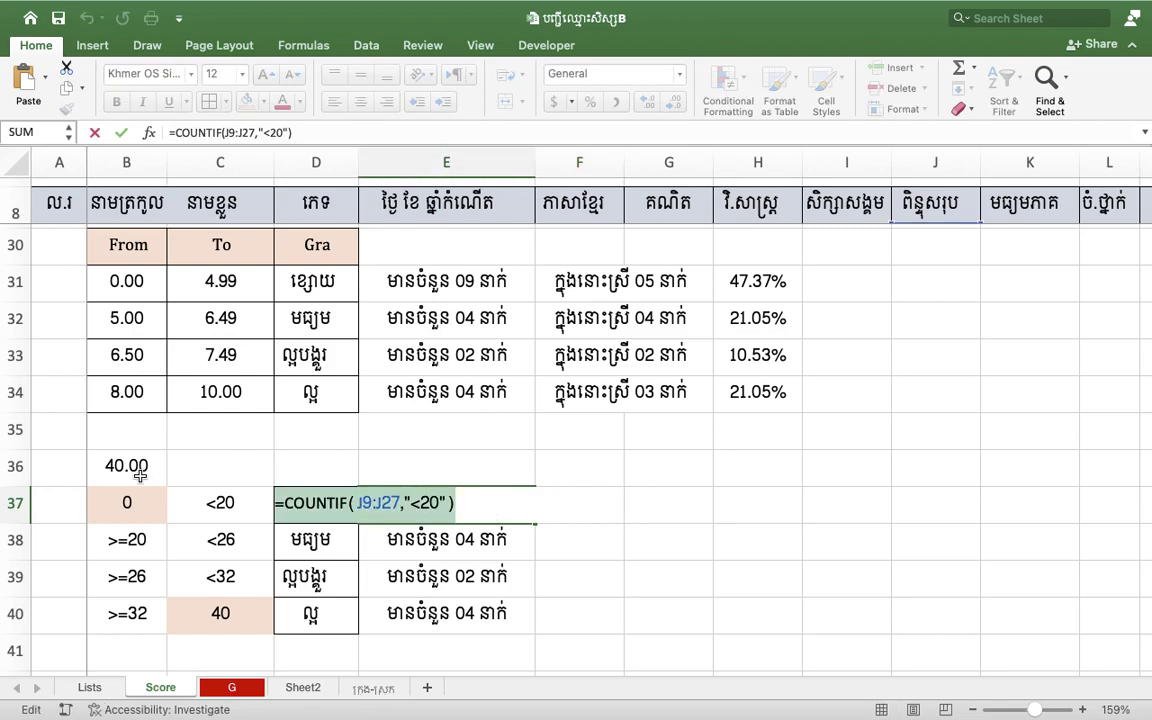
{"action": "key", "text": "Return"}
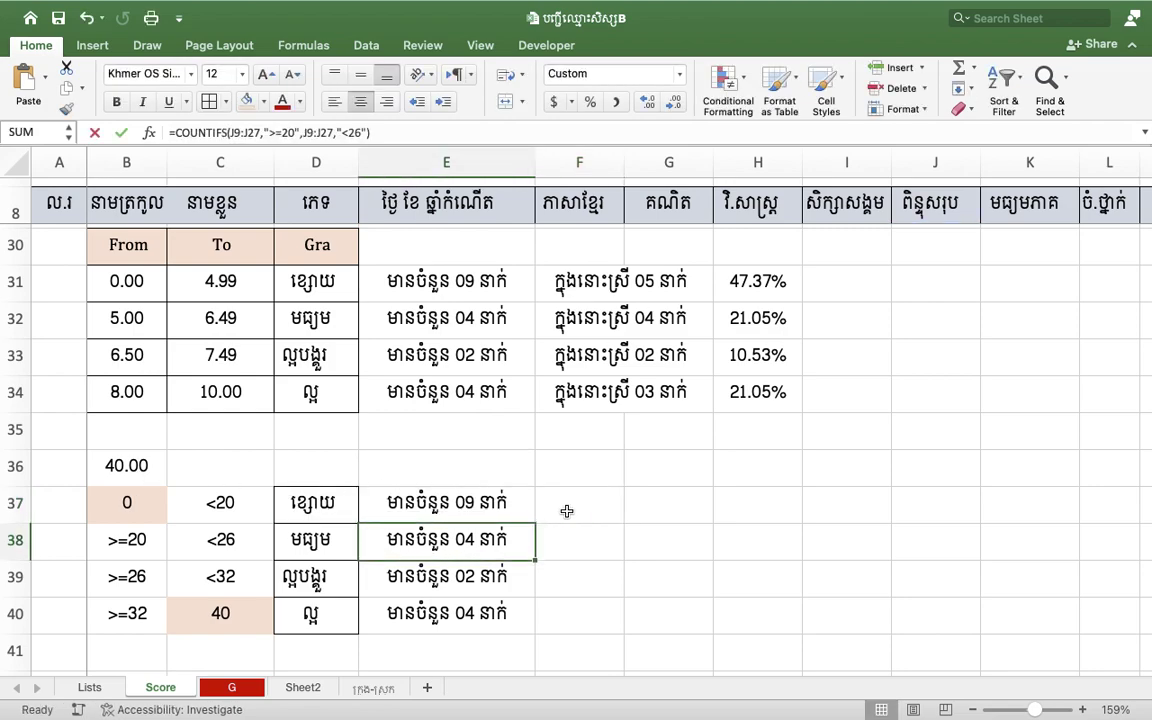
{"action": "double_click", "coordinate": [562, 507]}
{"action": "left_click", "coordinate": [569, 576]}
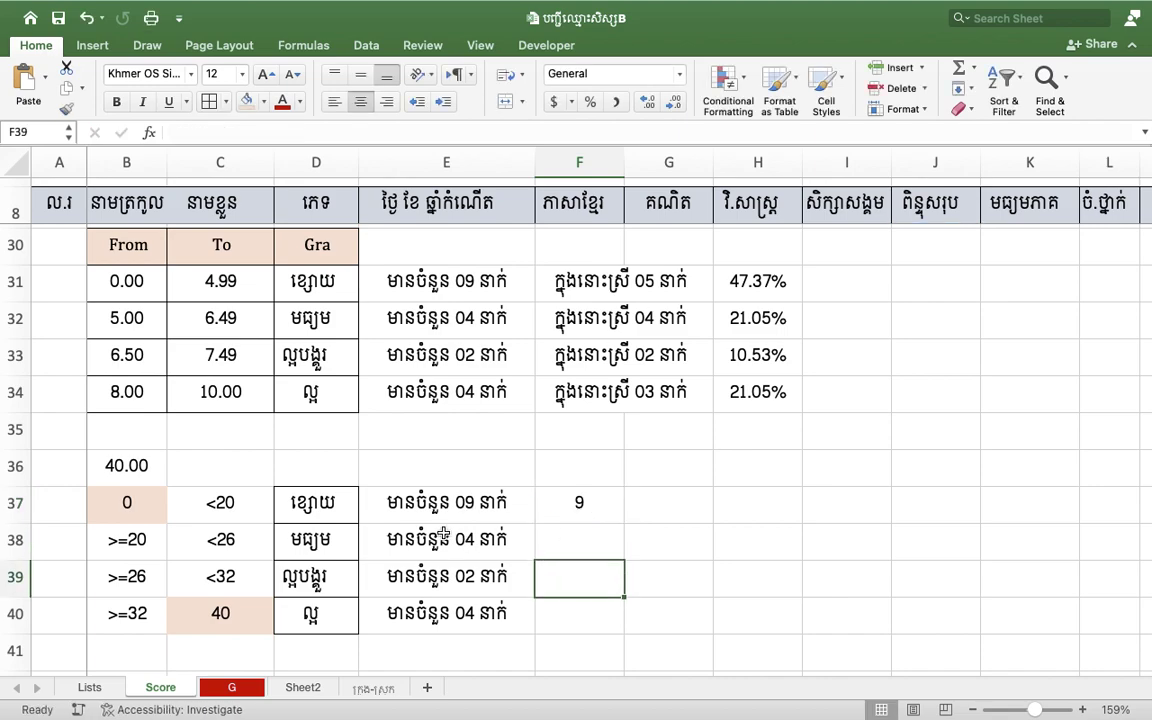
- Duplicate the formula =COUNTIFS(J9:J27,">=20",J9:J27,"<26") from E38 into F38 with its references unchanged
{"action": "double_click", "coordinate": [500, 540]}
{"action": "left_click_drag", "start_coordinate": [597, 535], "coordinate": [260, 527]}
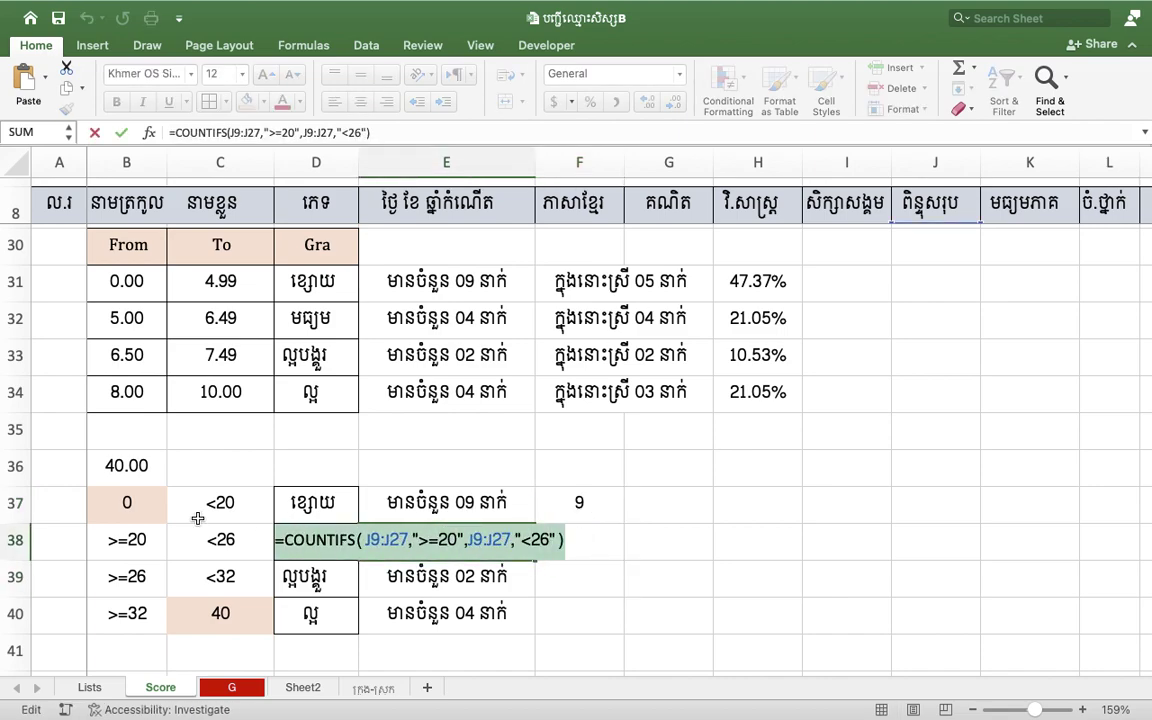
{"action": "key", "text": "Return"}
{"action": "double_click", "coordinate": [585, 540]}
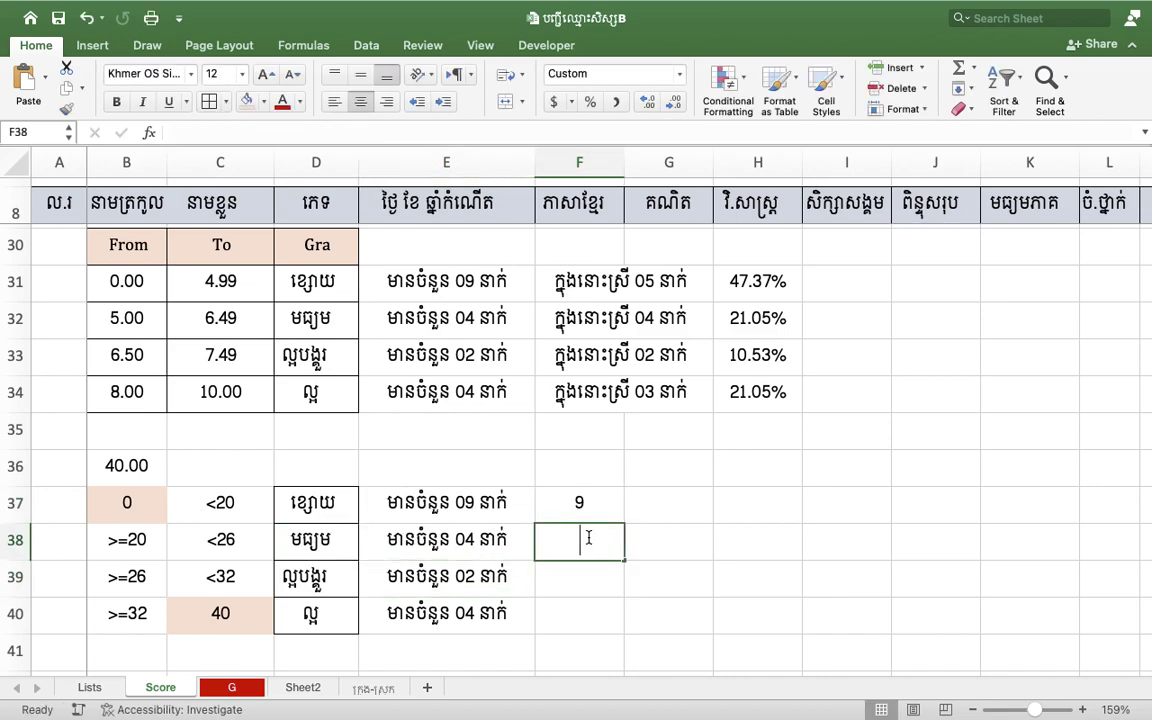
{"action": "key", "text": "super+v"}
{"action": "key", "text": "Return"}
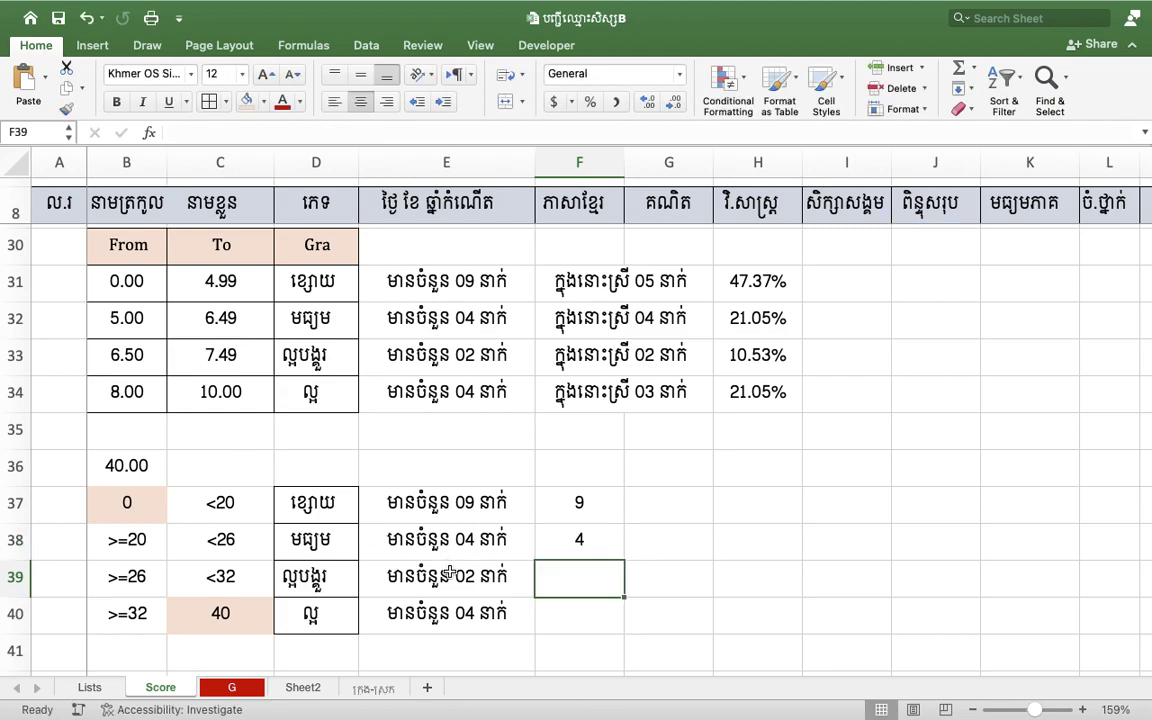
- Duplicate the formula =COUNTIFS(J9:J27,">=26",J9:J27,"<32") from E39 into F39 with its references unchanged
{"action": "double_click", "coordinate": [449, 560]}
{"action": "left_click_drag", "start_coordinate": [617, 576], "coordinate": [467, 565]}
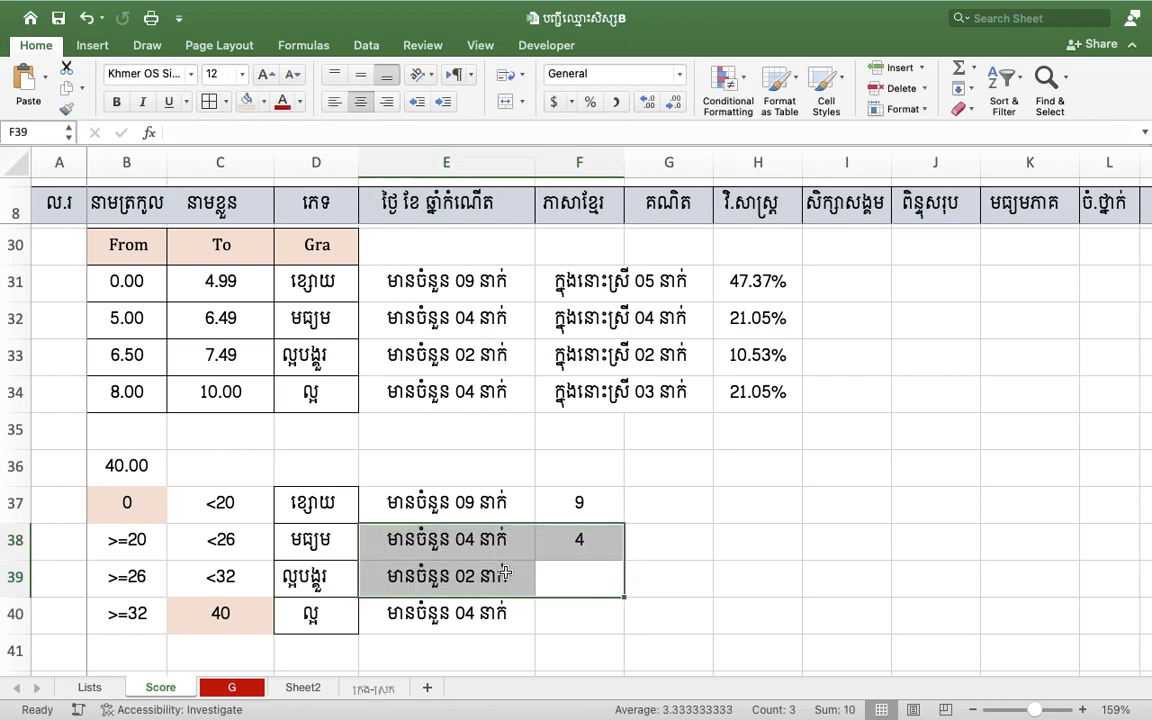
{"action": "left_click", "coordinate": [447, 650]}
{"action": "double_click", "coordinate": [479, 587]}
{"action": "left_click_drag", "start_coordinate": [566, 578], "coordinate": [184, 572]}
{"action": "key", "text": "Return"}
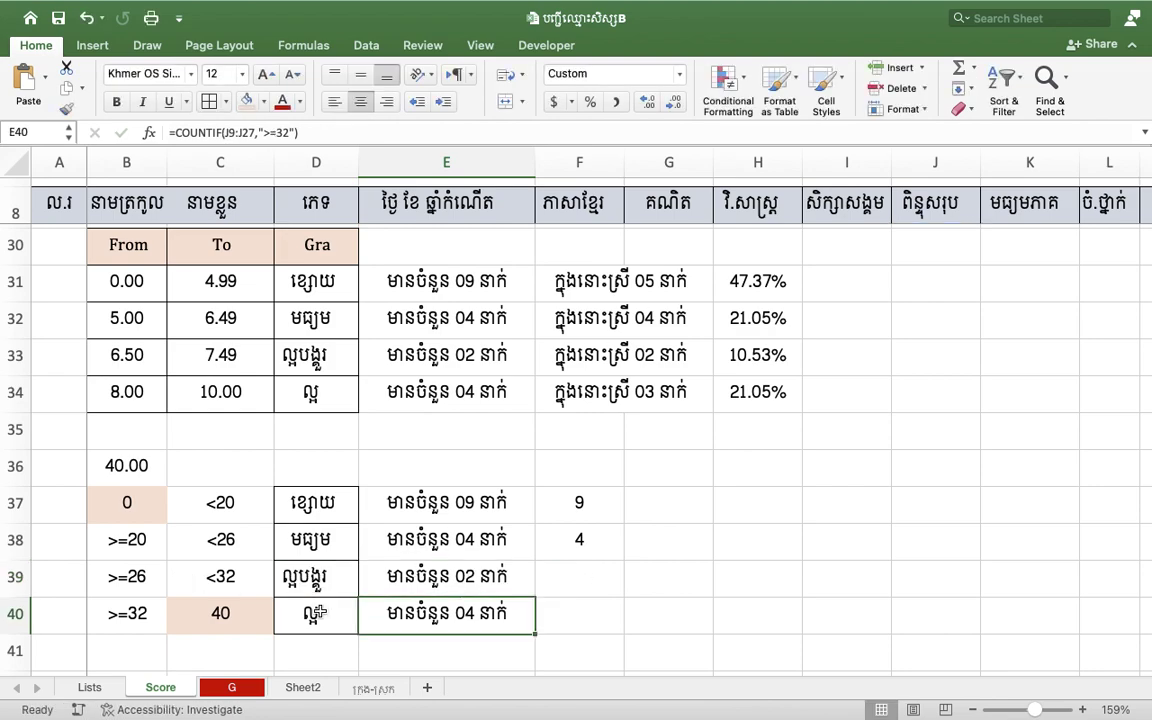
{"action": "left_click", "coordinate": [609, 578]}
{"action": "key", "text": "ctrl+v"}
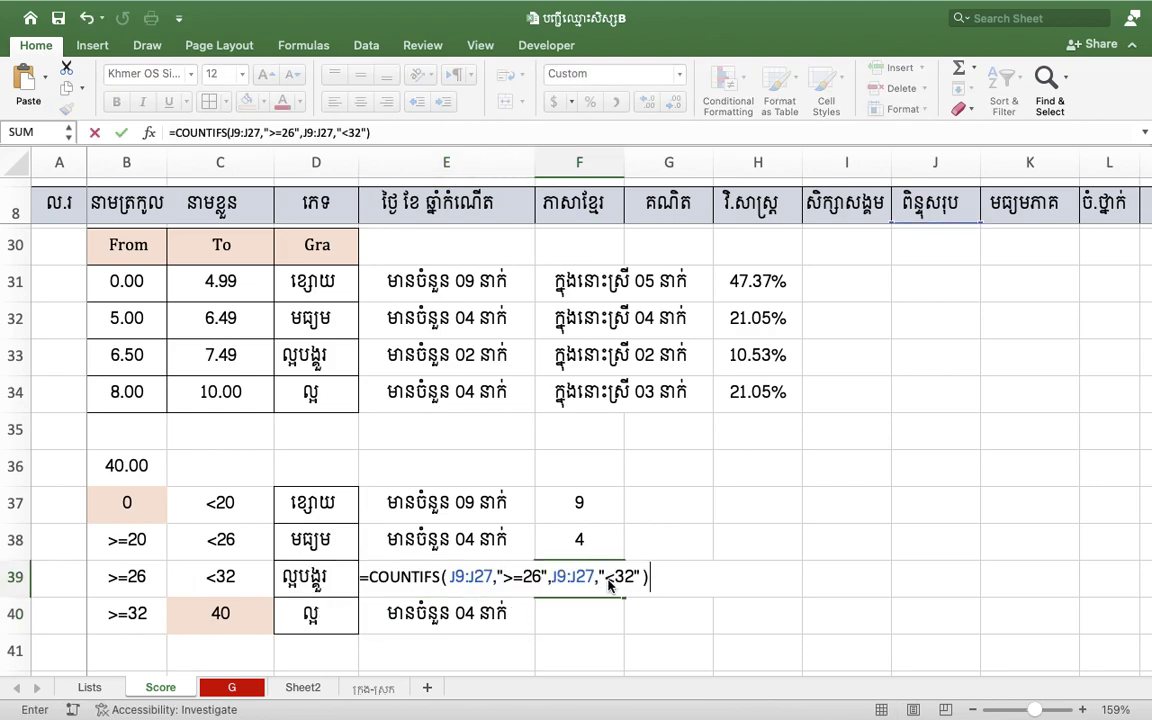
{"action": "key", "text": "Return"}
- Duplicate the formula =COUNTIF(J9:J27,">=32") from E40 into F40 with its references unchanged
{"action": "type", "text": "=COUNTIF(J9:J27,\">=32\")"}
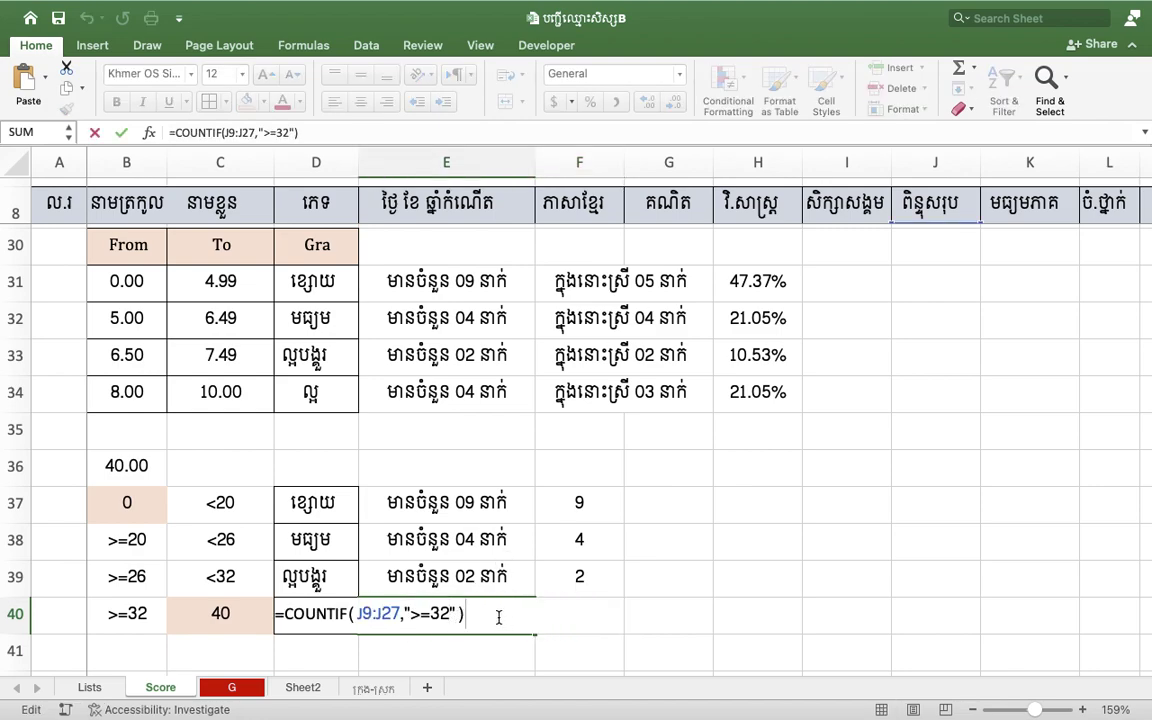
{"action": "key", "text": "Return"}
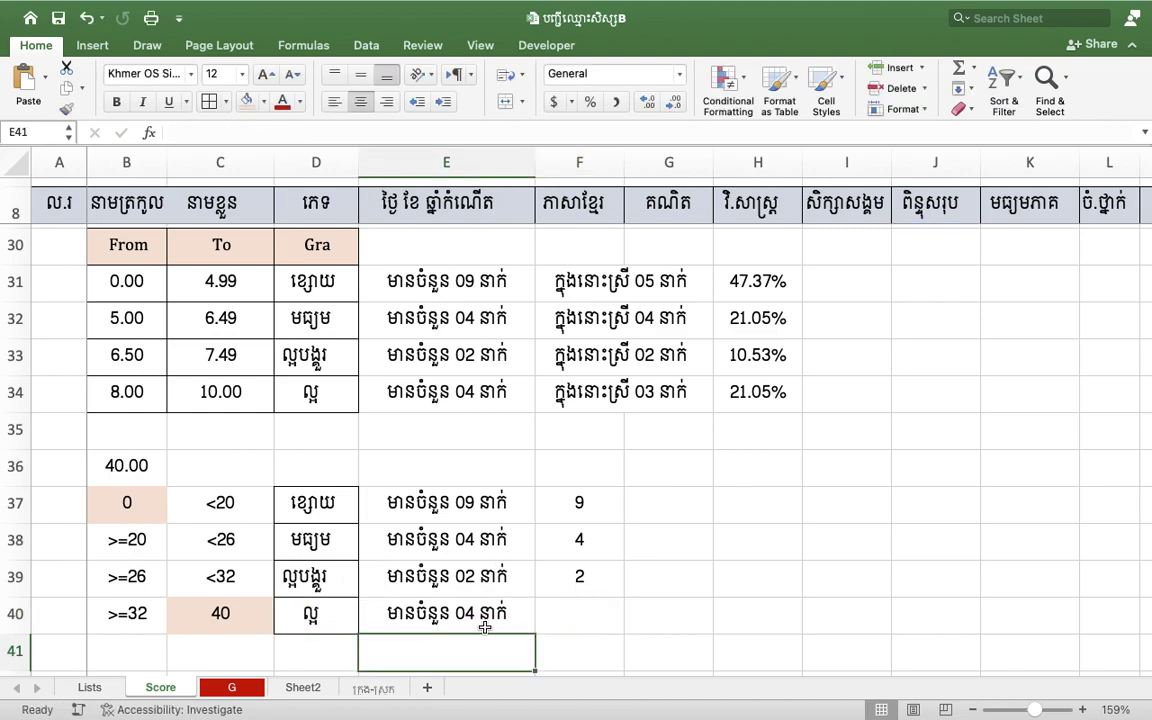
{"action": "left_click", "coordinate": [589, 613]}
{"action": "key", "text": "ctrl+v"}
{"action": "left_click", "coordinate": [794, 538]}
{"action": "type", "text": "="}
{"action": "key", "text": "Escape"}
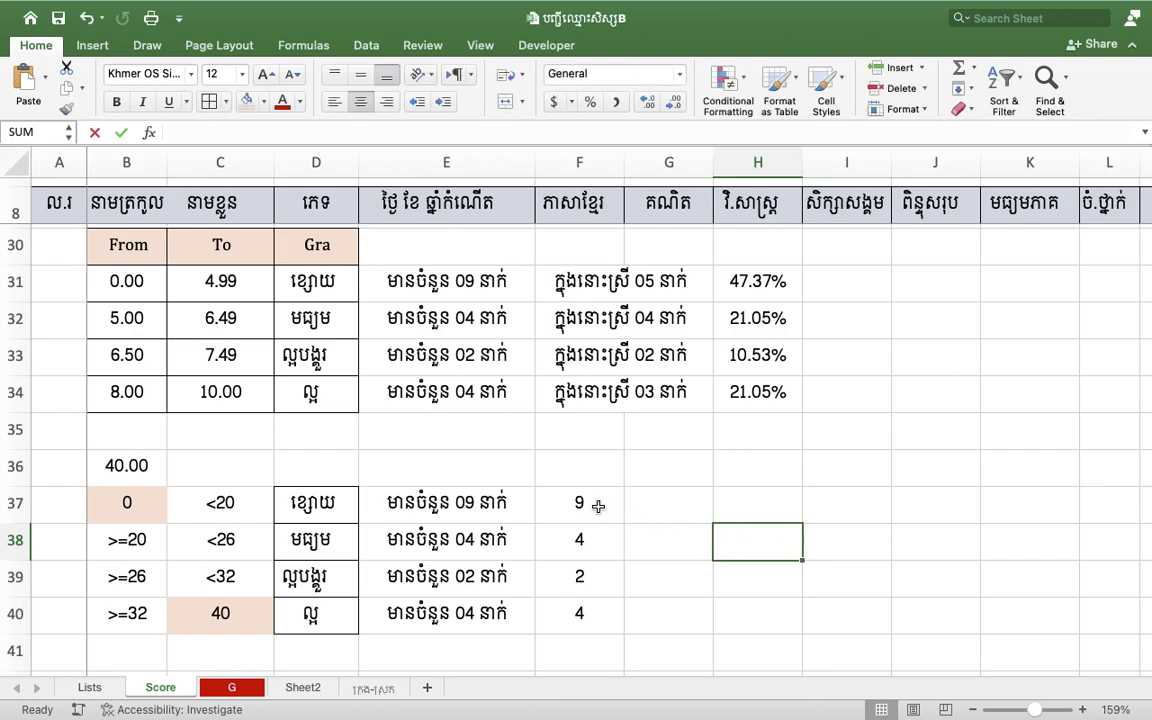
{"action": "double_click", "coordinate": [599, 504]}
{"action": "left_click", "coordinate": [655, 504]}
{"action": "type", "text": "="}
{"action": "key", "text": "Escape"}
- Left-align the counts in F37:F40
{"action": "left_click_drag", "start_coordinate": [590, 504], "coordinate": [579, 613]}
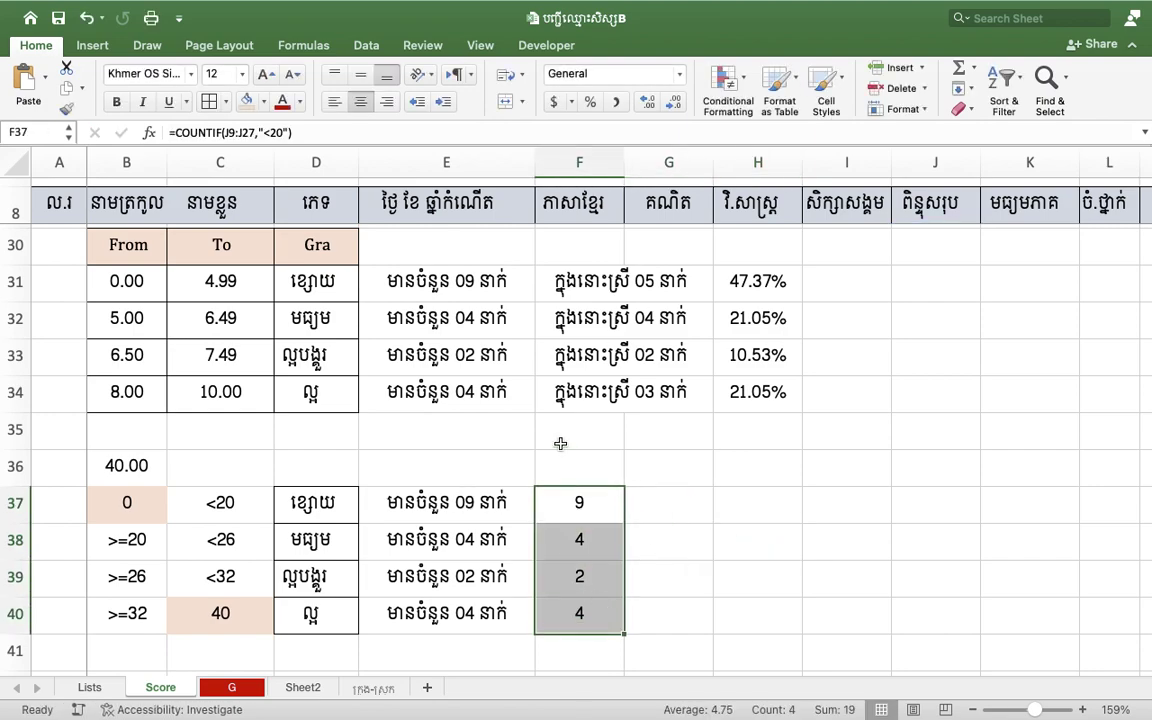
{"action": "left_click", "coordinate": [335, 101]}
- Change the function in F37's formula to COUNTIFS
{"action": "double_click", "coordinate": [553, 503]}
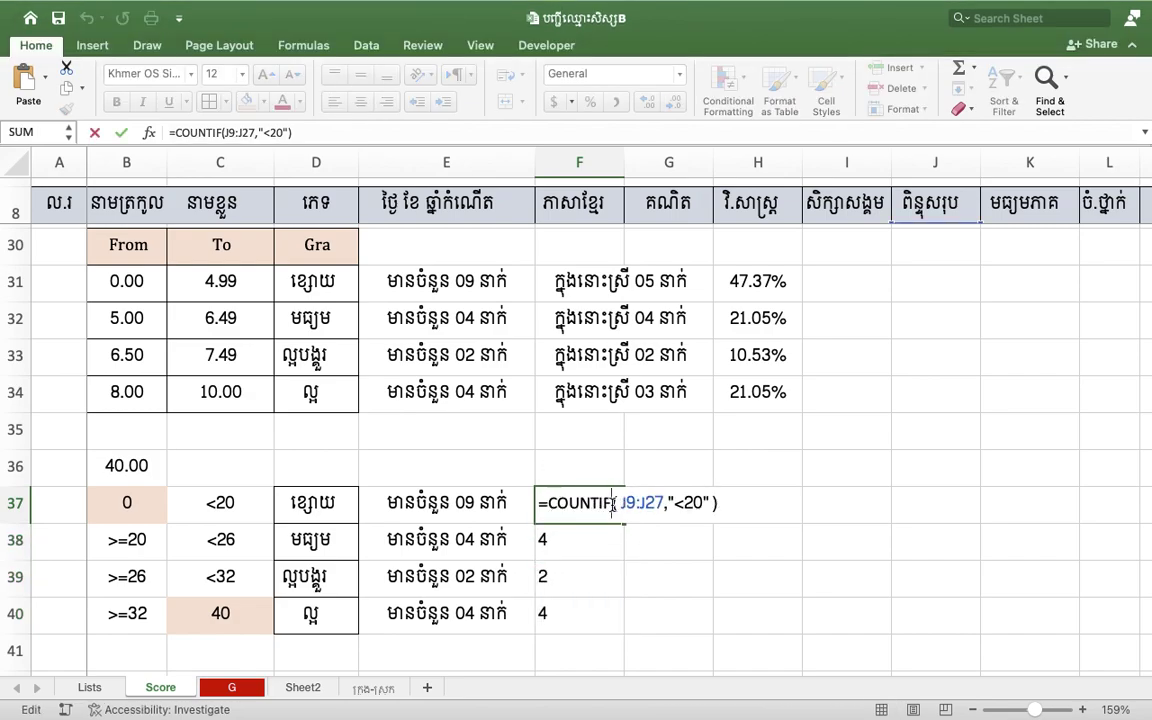
{"action": "left_click", "coordinate": [619, 502]}
{"action": "type", "text": "s"}
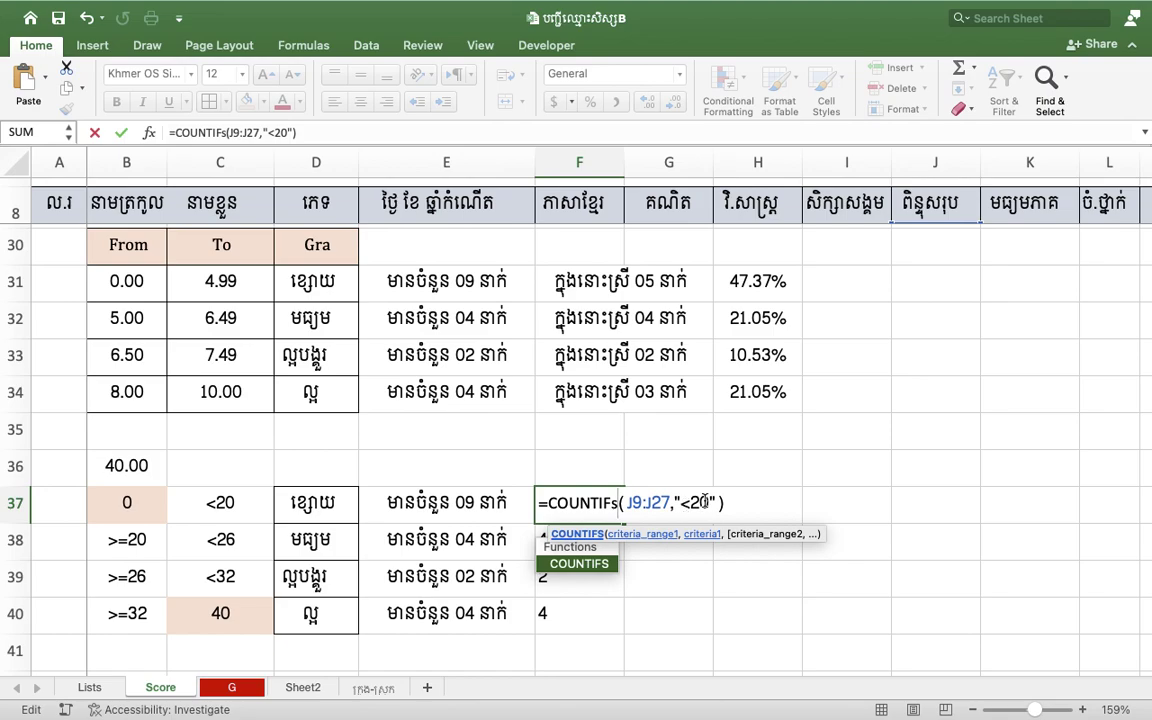
- Add the criteria range D9:D27 with the criterion "ស្រី" as a second condition after "<20" in F37's formula
{"action": "left_click", "coordinate": [721, 503]}
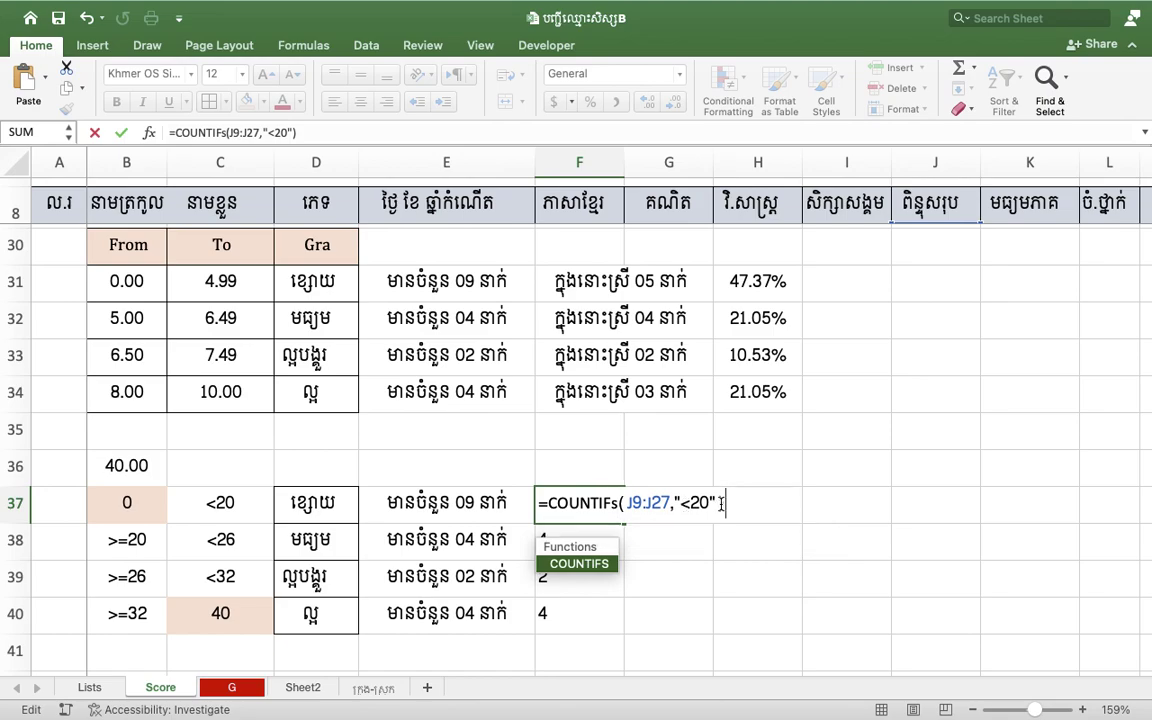
{"action": "left_click", "coordinate": [719, 503]}
{"action": "type", "text": ","}
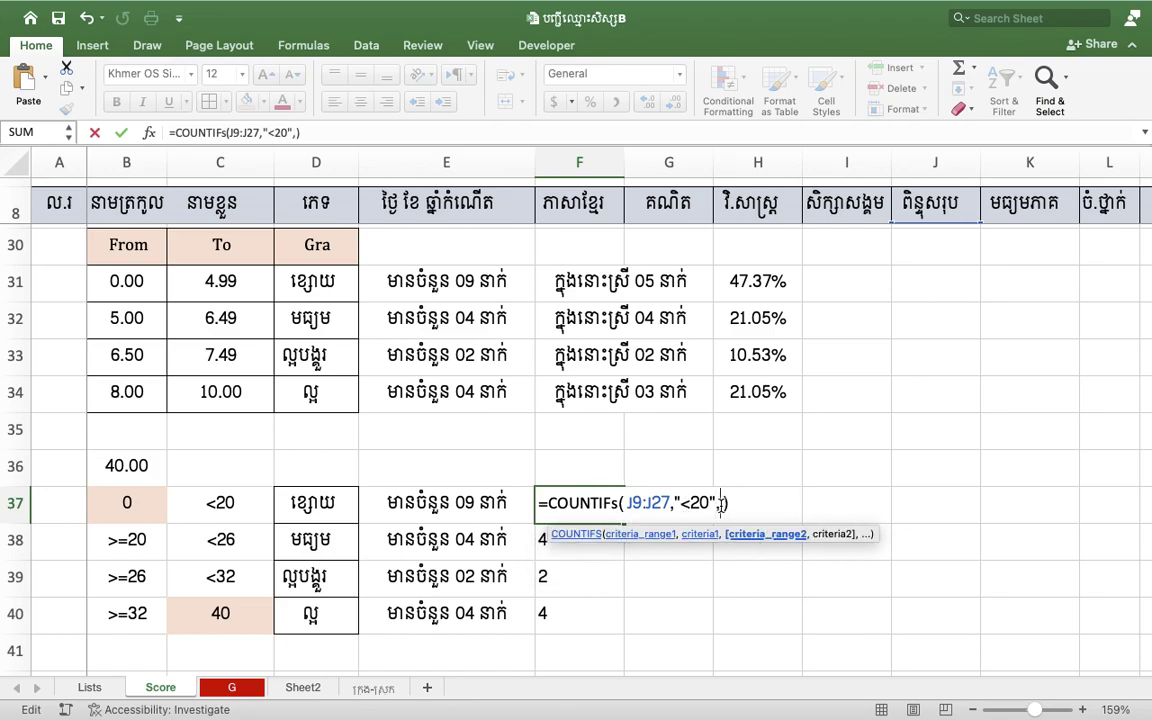
{"action": "type", "text": "D"}
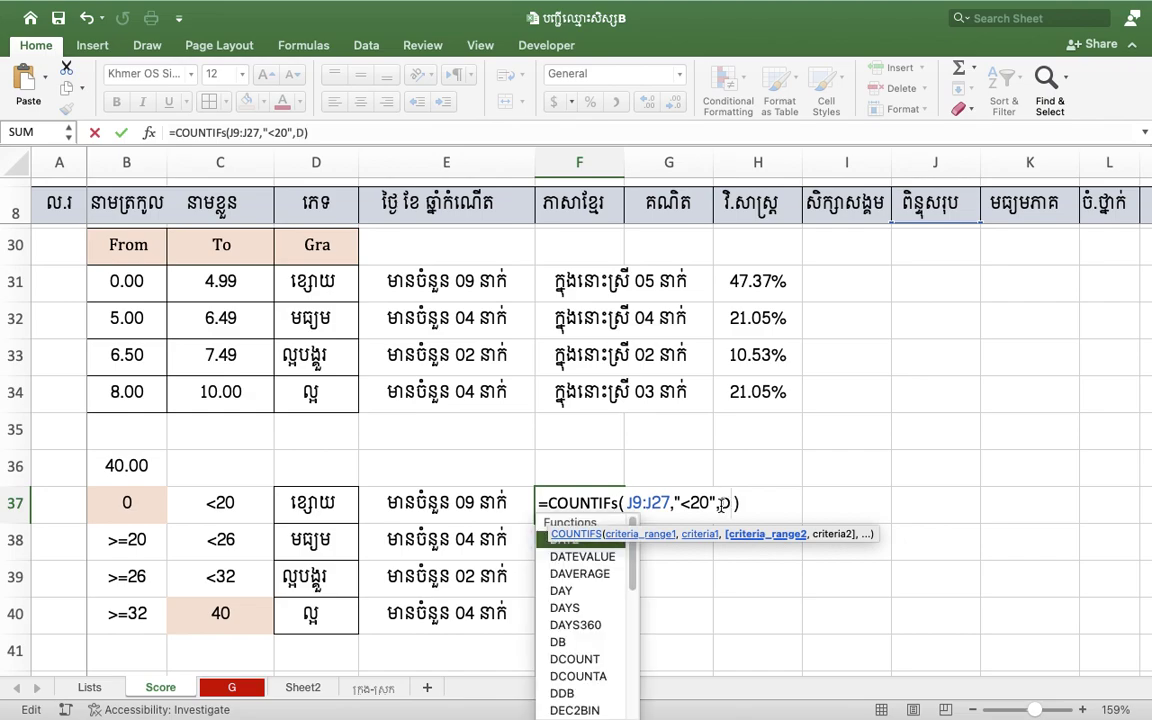
{"action": "type", "text": "9:D27,\"\""}
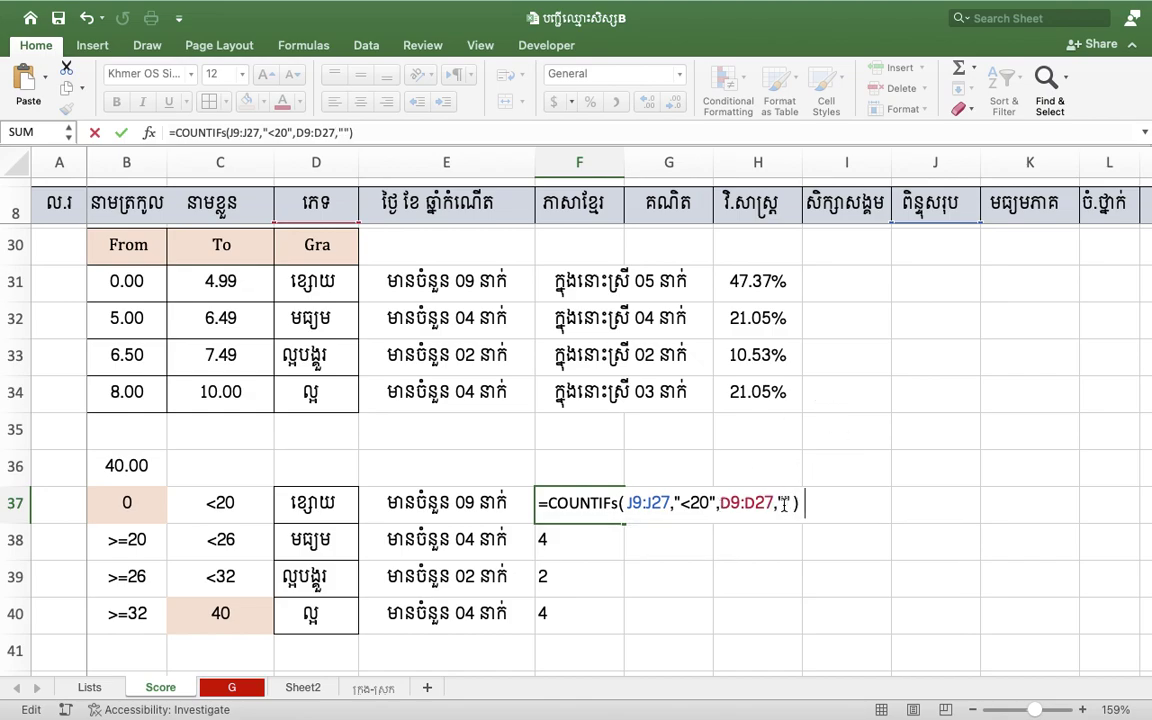
{"action": "type", "text": " sp"}
{"action": "key", "text": "BackSpace"}
{"action": "key", "text": "BackSpace"}
{"action": "key", "text": "BackSpace"}
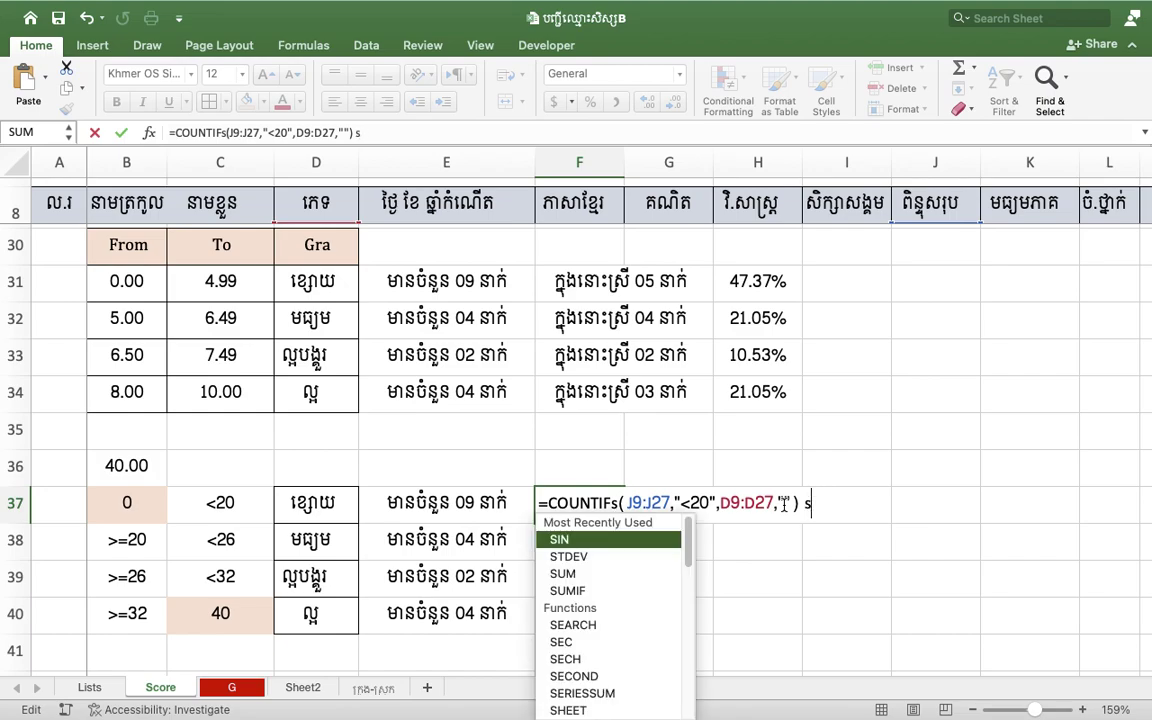
{"action": "left_click", "coordinate": [784, 503]}
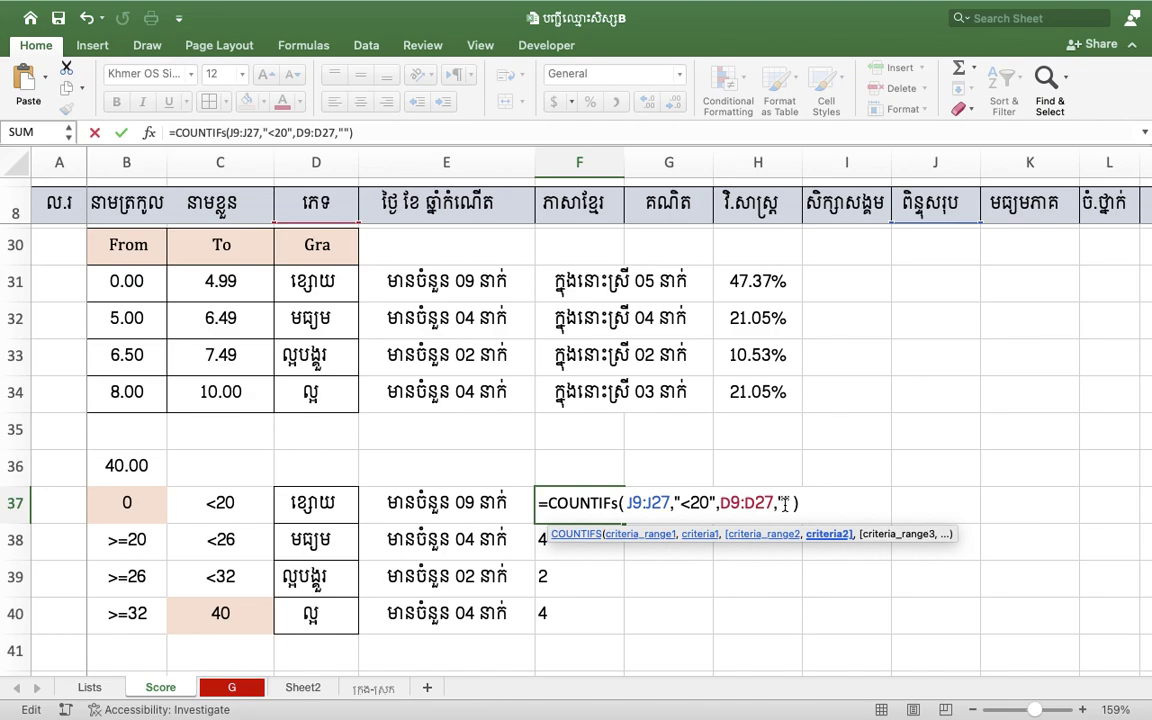
{"action": "type", "text": "ស្រី"}
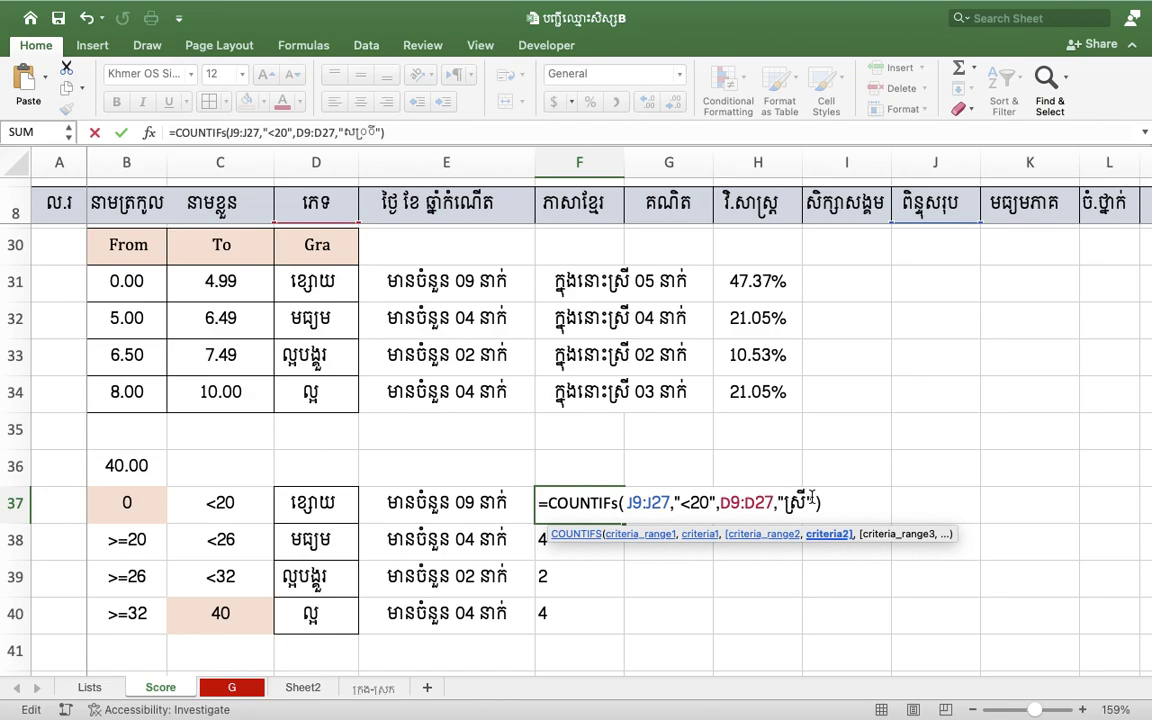
- Copy the condition D9:D27,"ស្រី" from F37's formula and commit the formula
{"action": "left_click_drag", "start_coordinate": [808, 502], "coordinate": [721, 500]}
{"action": "key", "text": "super+c"}
{"action": "key", "text": "Return"}
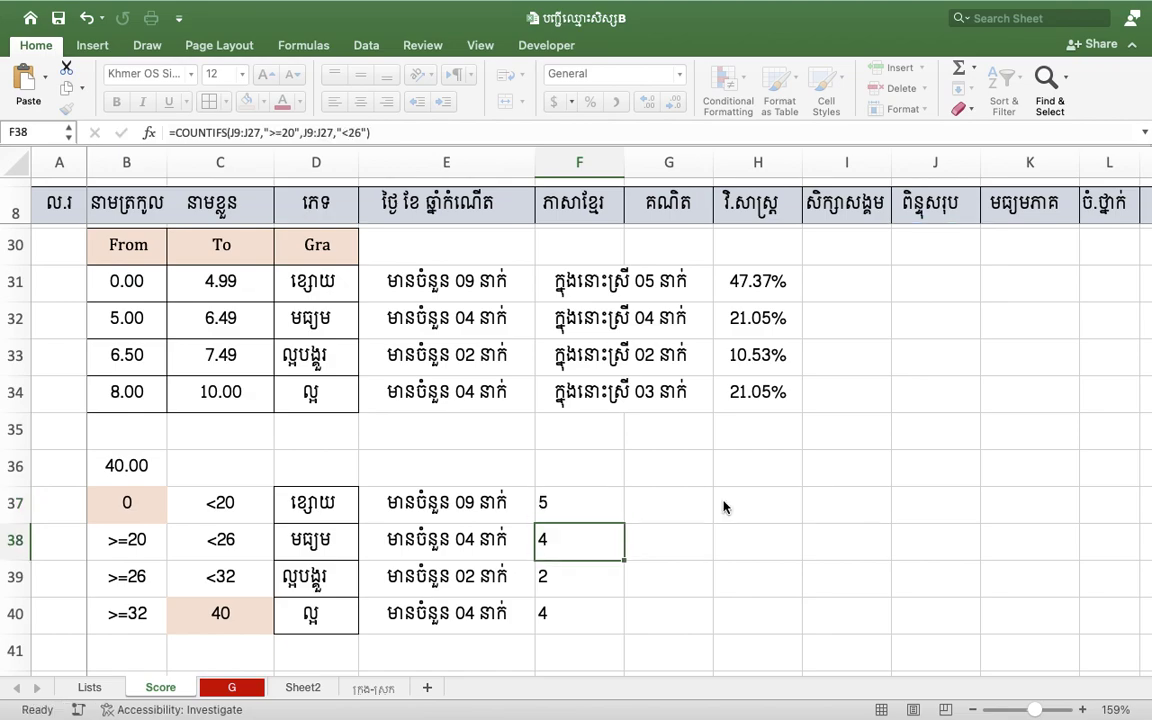
- Try to append the copied condition D9:D27,"ស្រី" after "<26" in the COUNTIFS formula in F38
{"action": "double_click", "coordinate": [568, 542]}
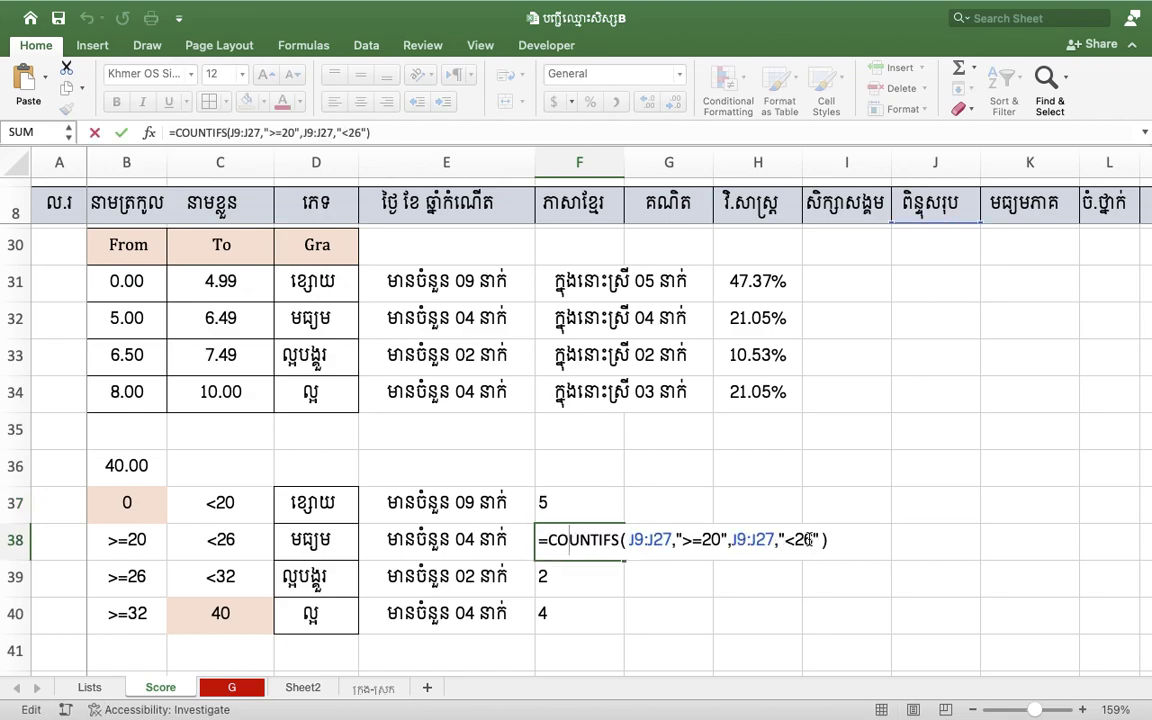
{"action": "left_click", "coordinate": [817, 540]}
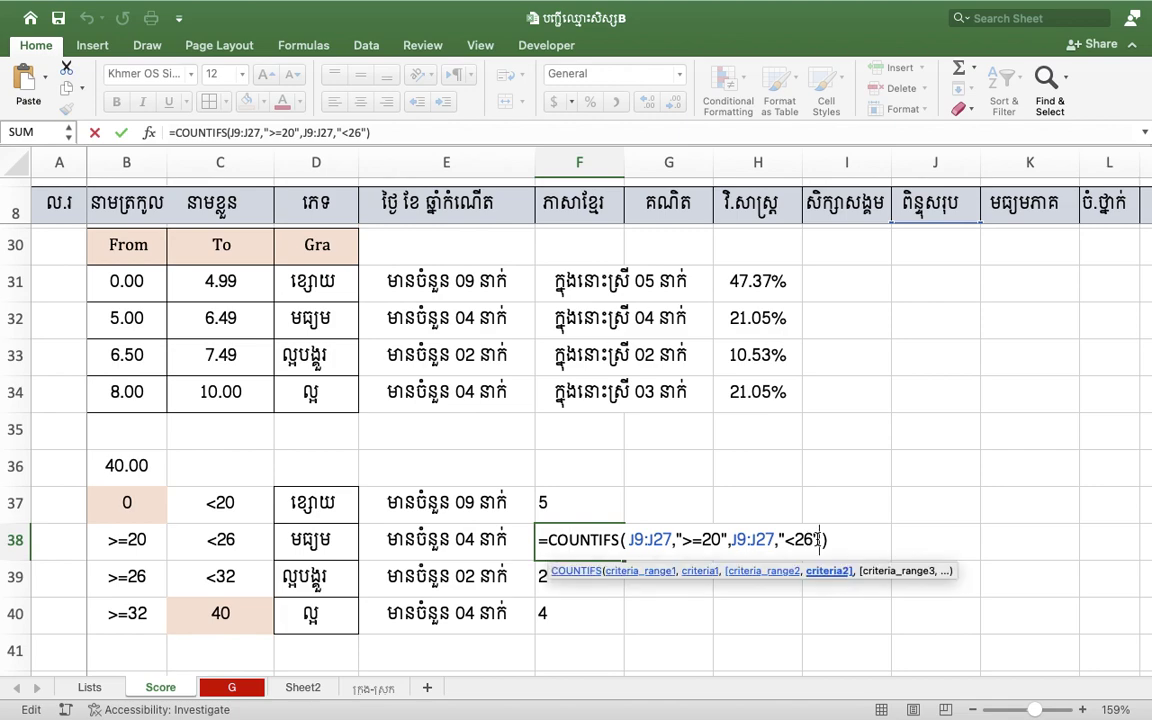
{"action": "left_click", "coordinate": [627, 540]}
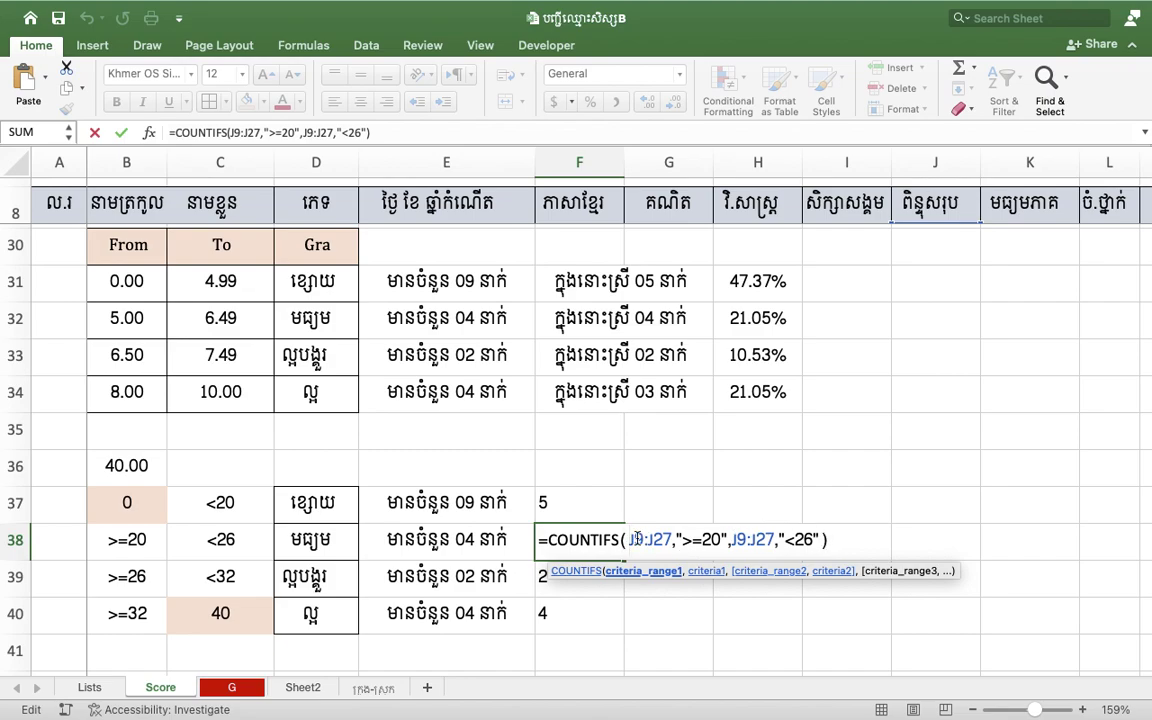
{"action": "left_click", "coordinate": [820, 540]}
{"action": "type", "text": "ុំD9:D27,\"ស្រី\""}
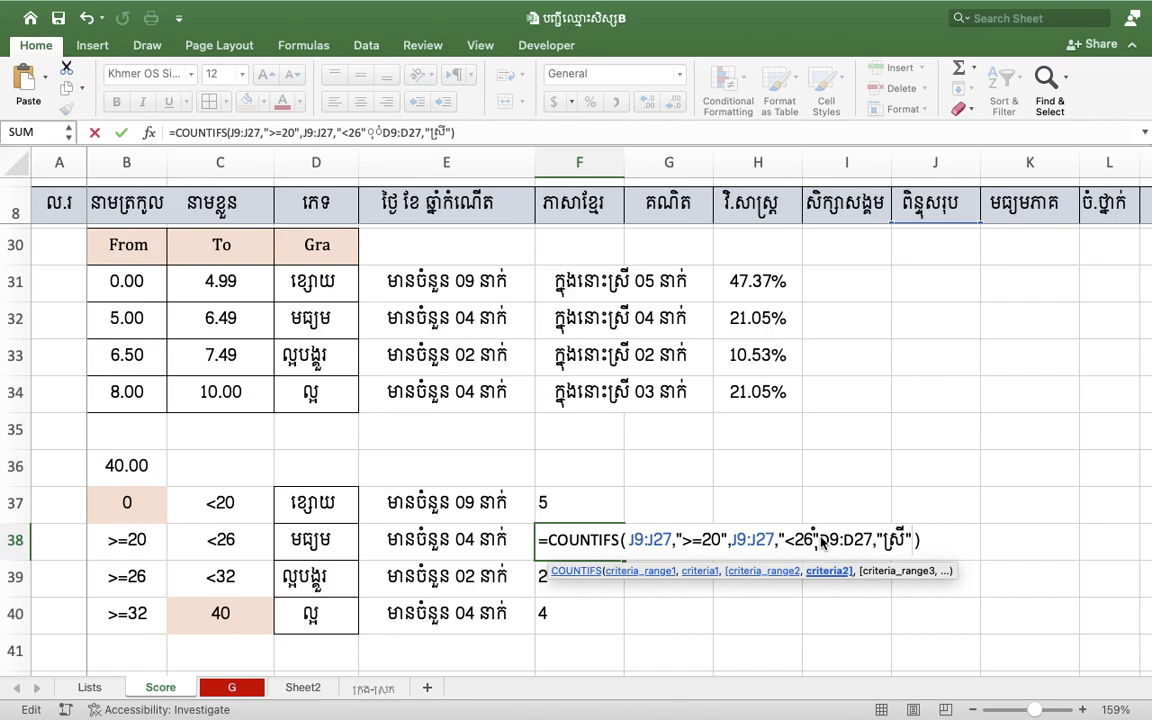
{"action": "left_click", "coordinate": [817, 541]}
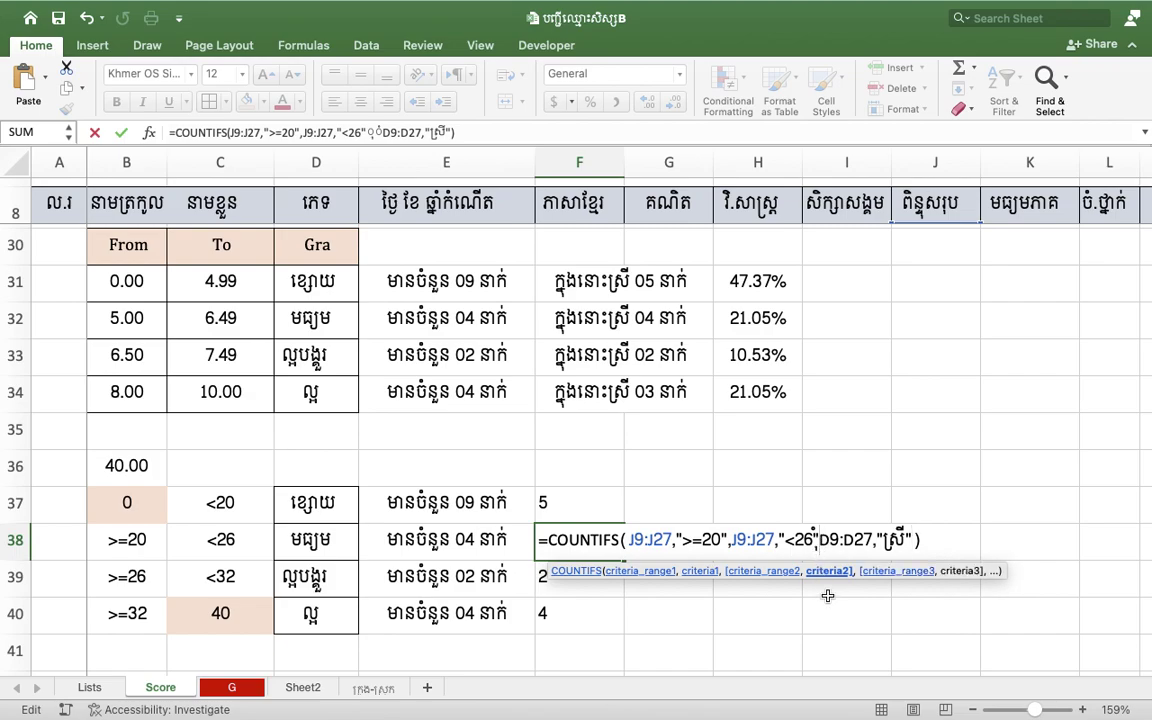
{"action": "key", "text": "BackSpace"}
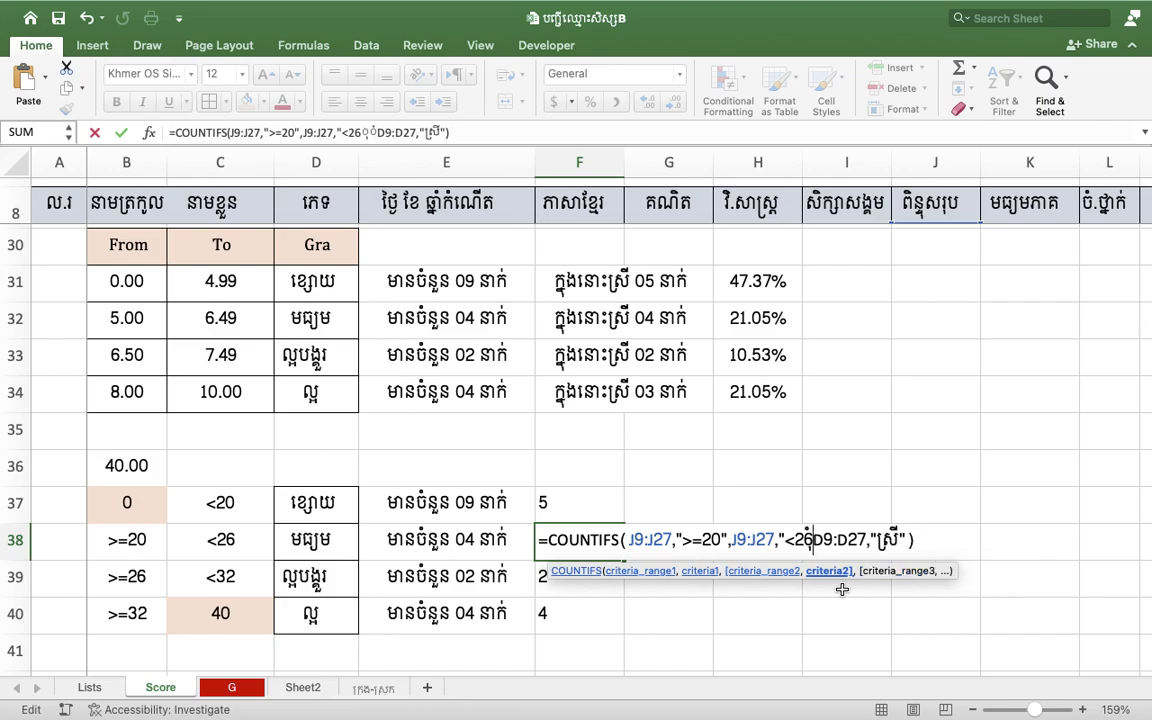
{"action": "key", "text": "Return"}
{"action": "left_click", "coordinate": [519, 338]}
{"action": "key", "text": "Return"}
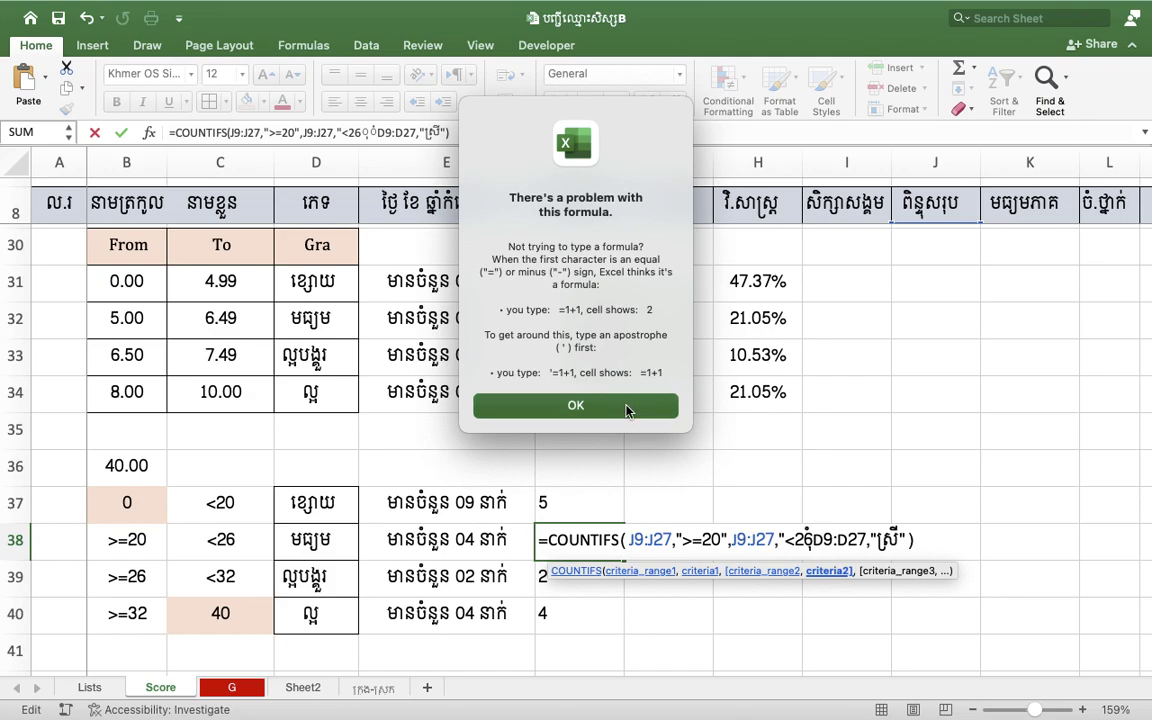
- Replace everything after the second J9:J27, in F38's formula with the copied condition D9:D27,"ស្រី"
{"action": "left_click_drag", "start_coordinate": [818, 541], "coordinate": [903, 543]}
{"action": "key", "text": "BackSpace"}
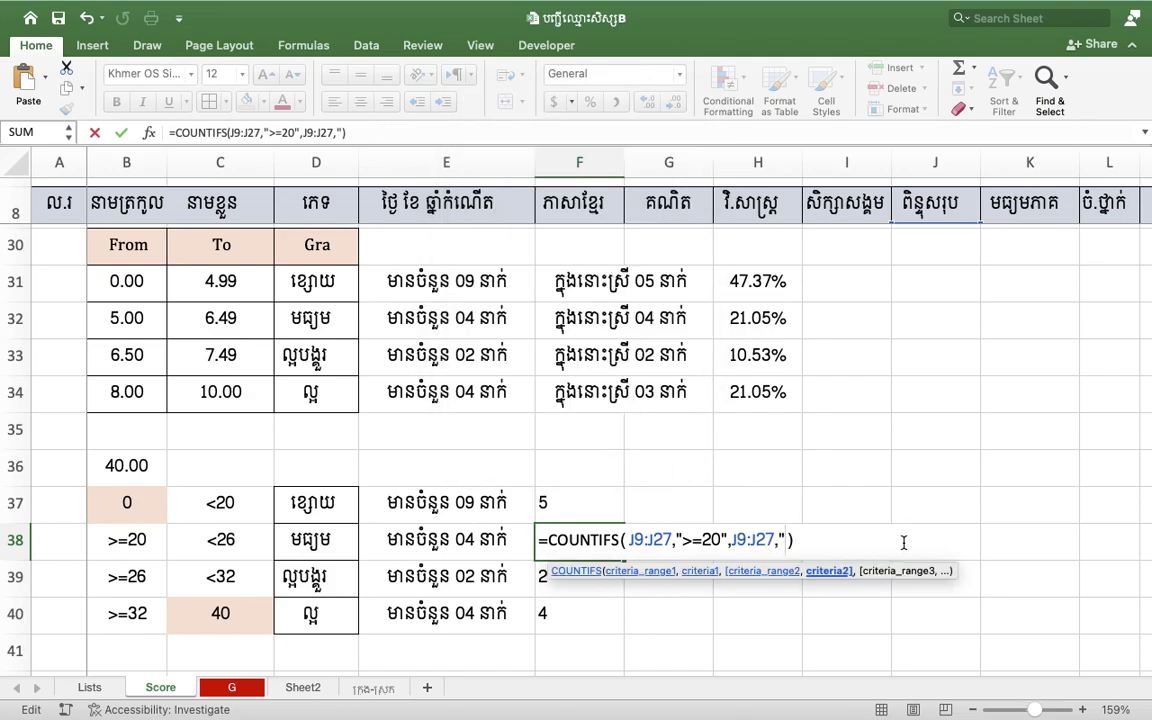
{"action": "key", "text": "BackSpace"}
{"action": "key", "text": "super+v"}
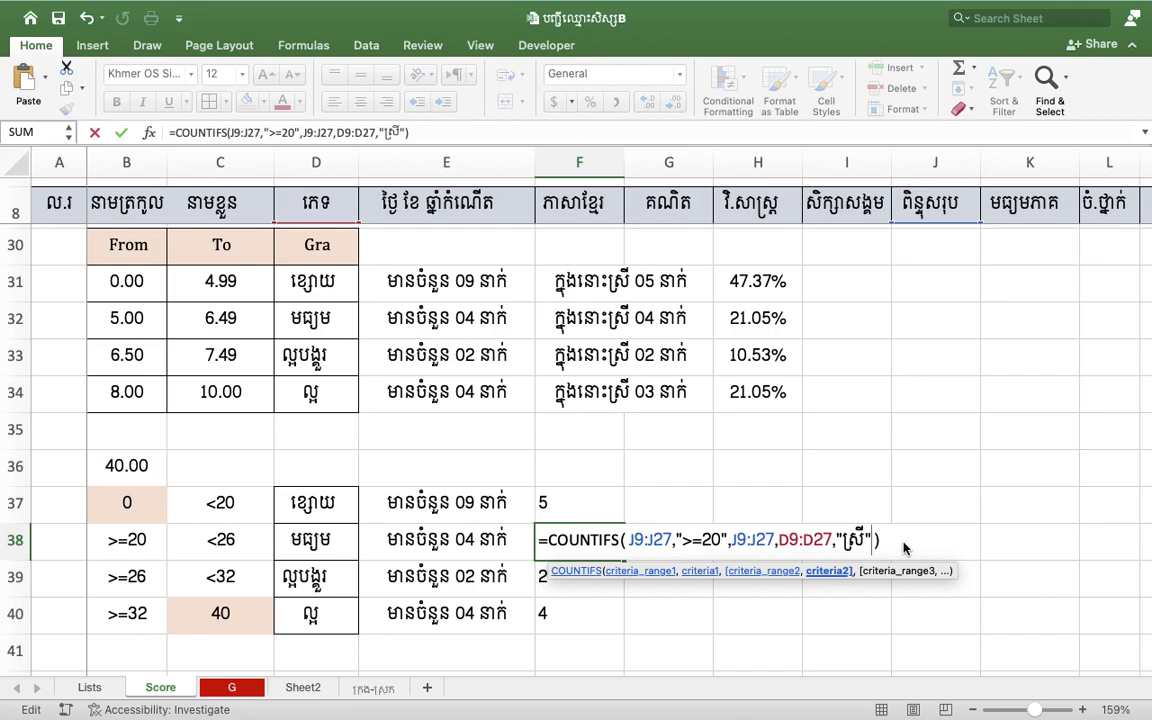
{"action": "key", "text": "Return"}
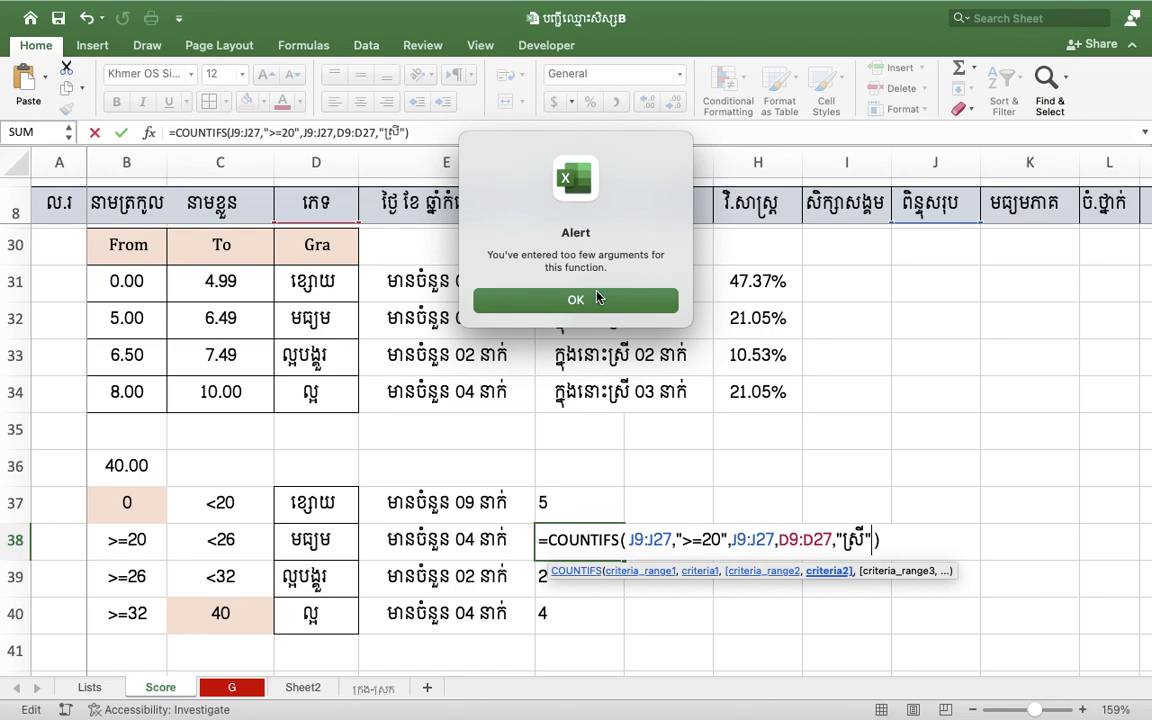
{"action": "left_click", "coordinate": [628, 308]}
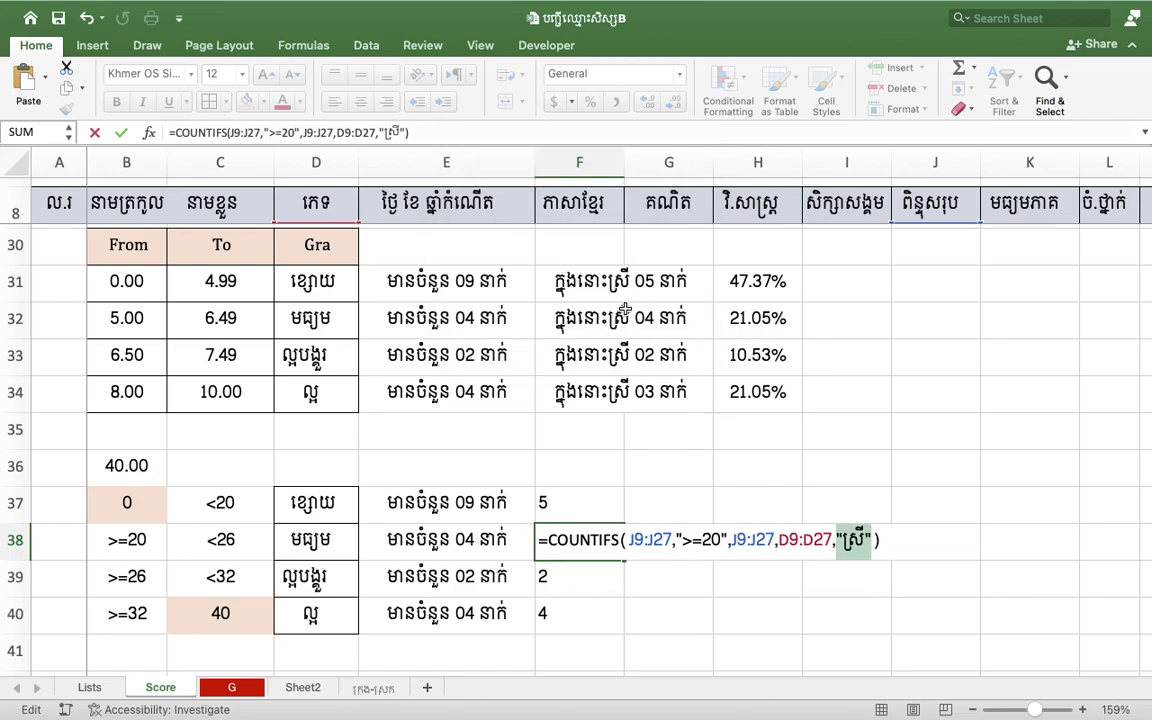
- Insert the criterion "<26" before D9:D27 in F38's formula and commit it
{"action": "left_click", "coordinate": [779, 540]}
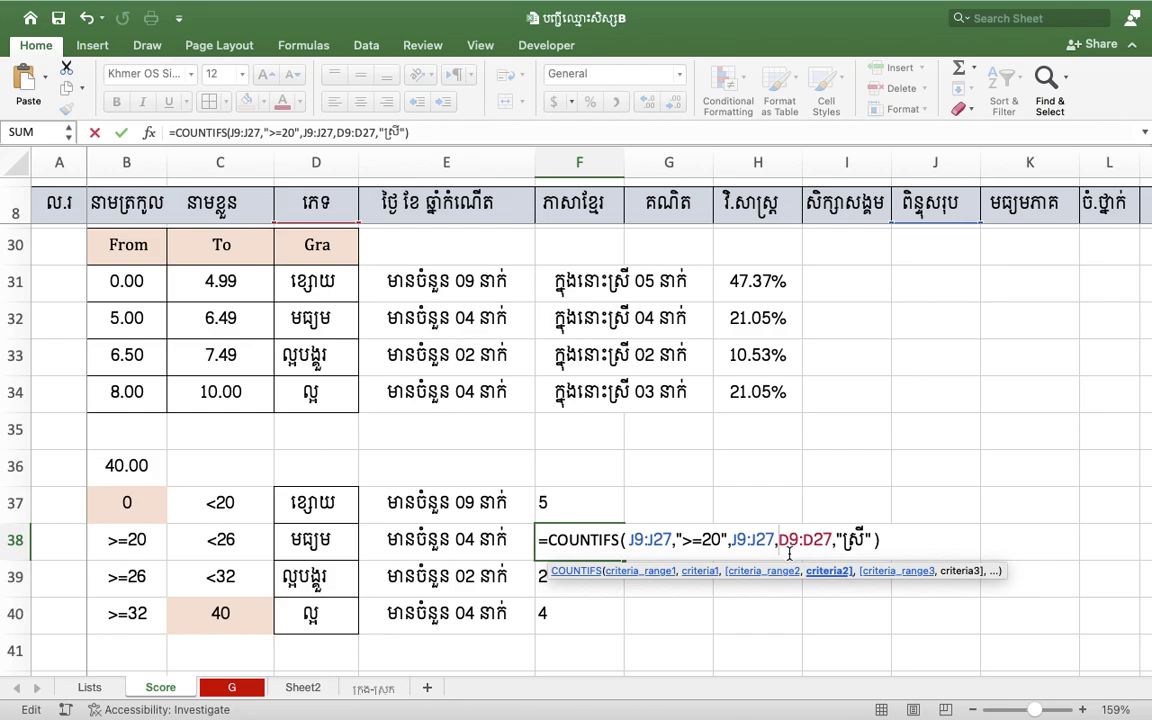
{"action": "type", "text": "ំំ"}
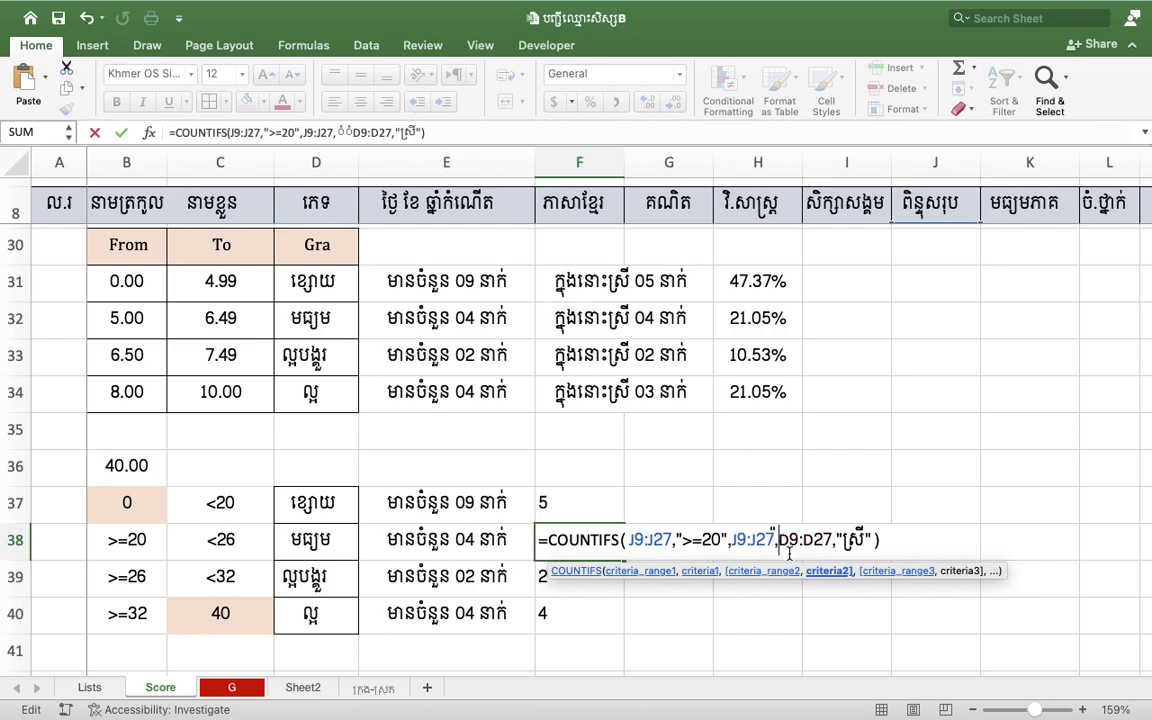
{"action": "key", "text": "BackSpace"}
{"action": "key", "text": "BackSpace"}
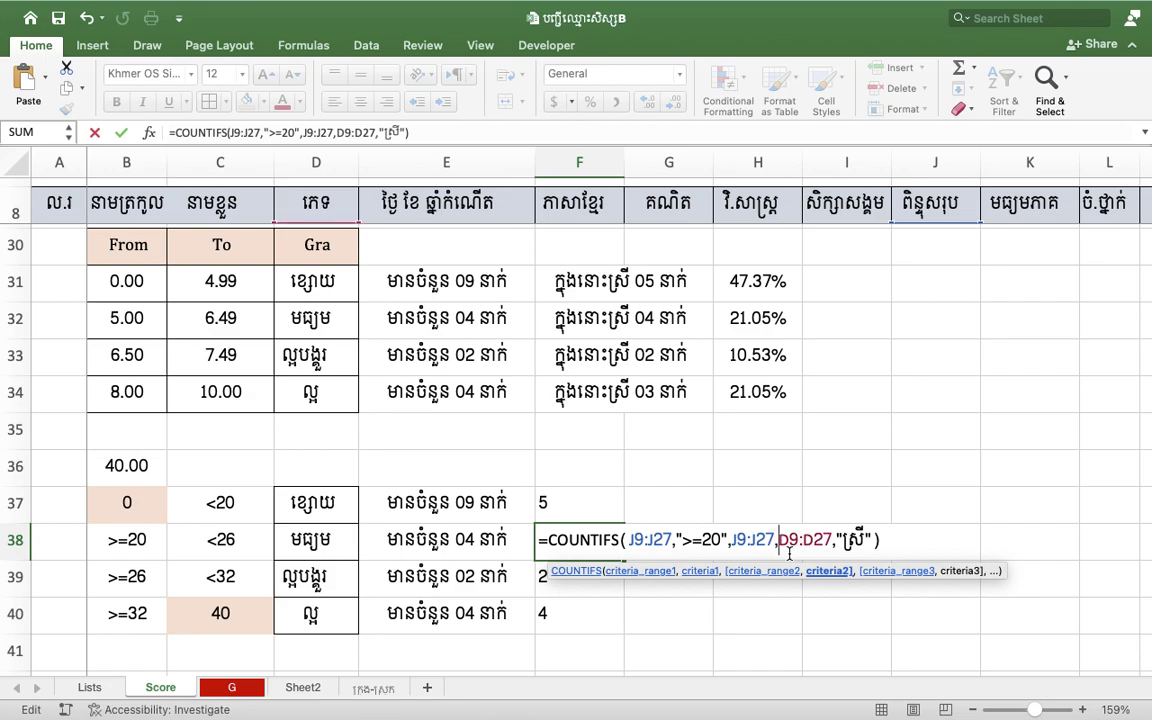
{"action": "type", "text": "\"\""}
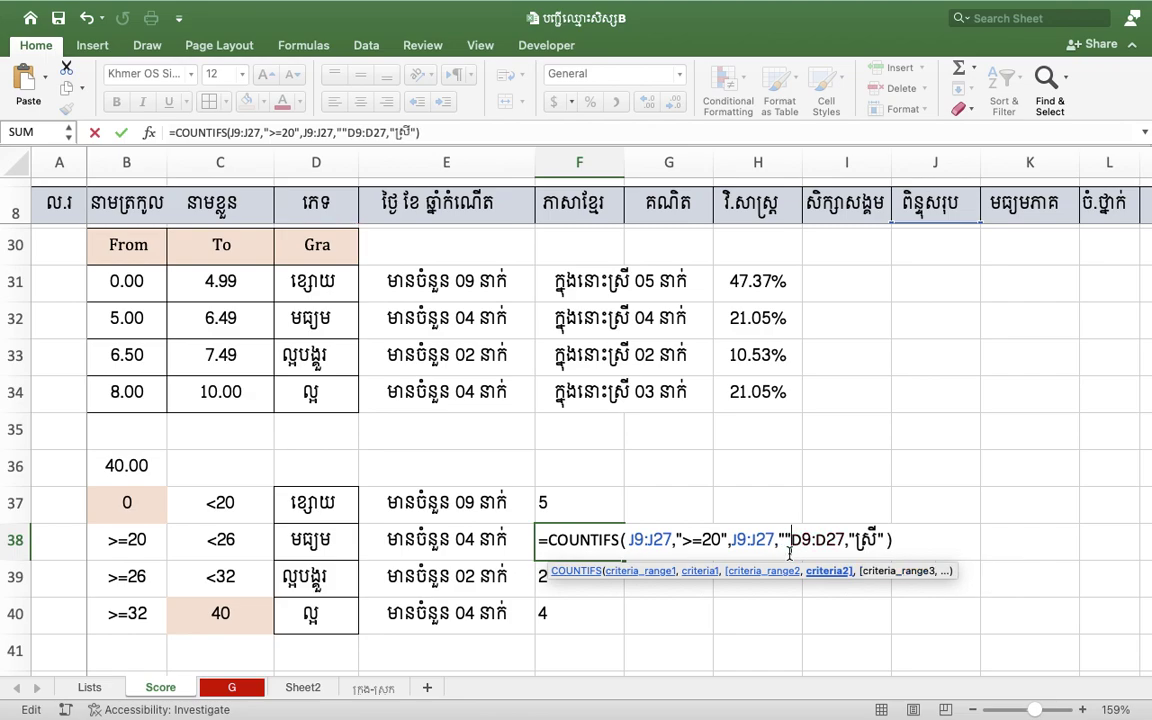
{"action": "type", "text": ","}
{"action": "key", "text": "Left"}
{"action": "key", "text": "Left"}
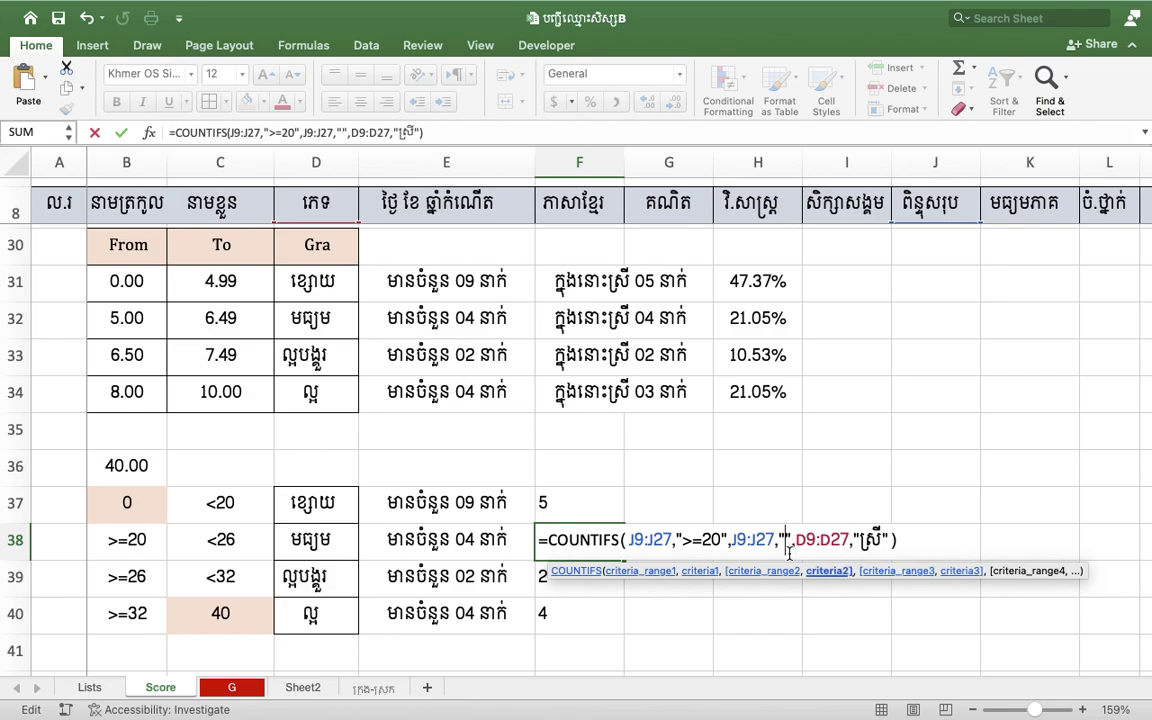
{"action": "type", "text": "<"}
{"action": "type", "text": "26"}
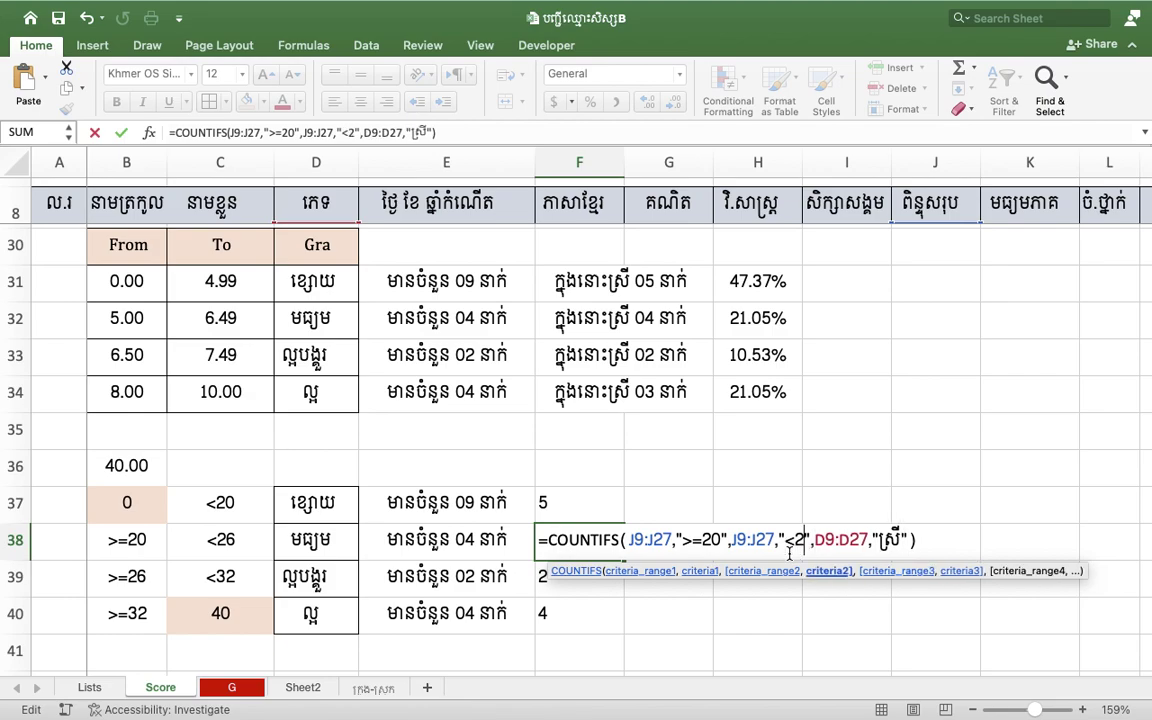
{"action": "key", "text": "Tab"}
- Append the copied condition D9:D27,"ស្រី" after "<32" in F39's COUNTIFS formula and commit it
{"action": "left_click", "coordinate": [566, 584]}
{"action": "double_click", "coordinate": [566, 584]}
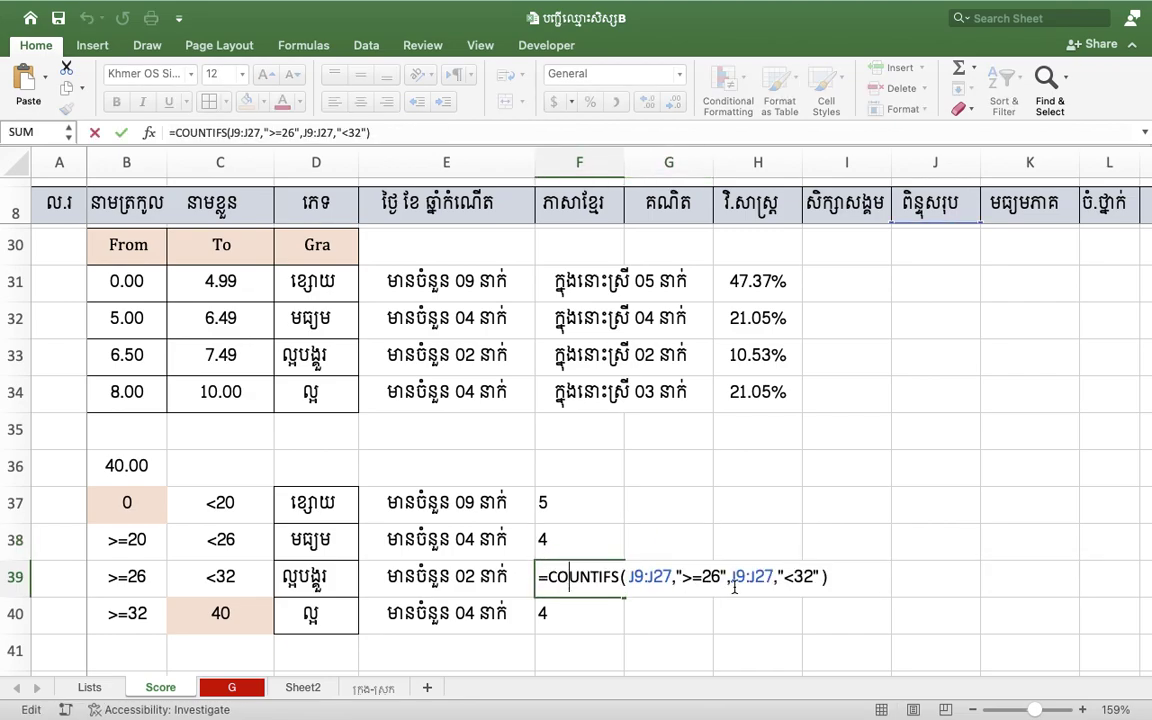
{"action": "left_click", "coordinate": [821, 577]}
{"action": "type", "text": ","}
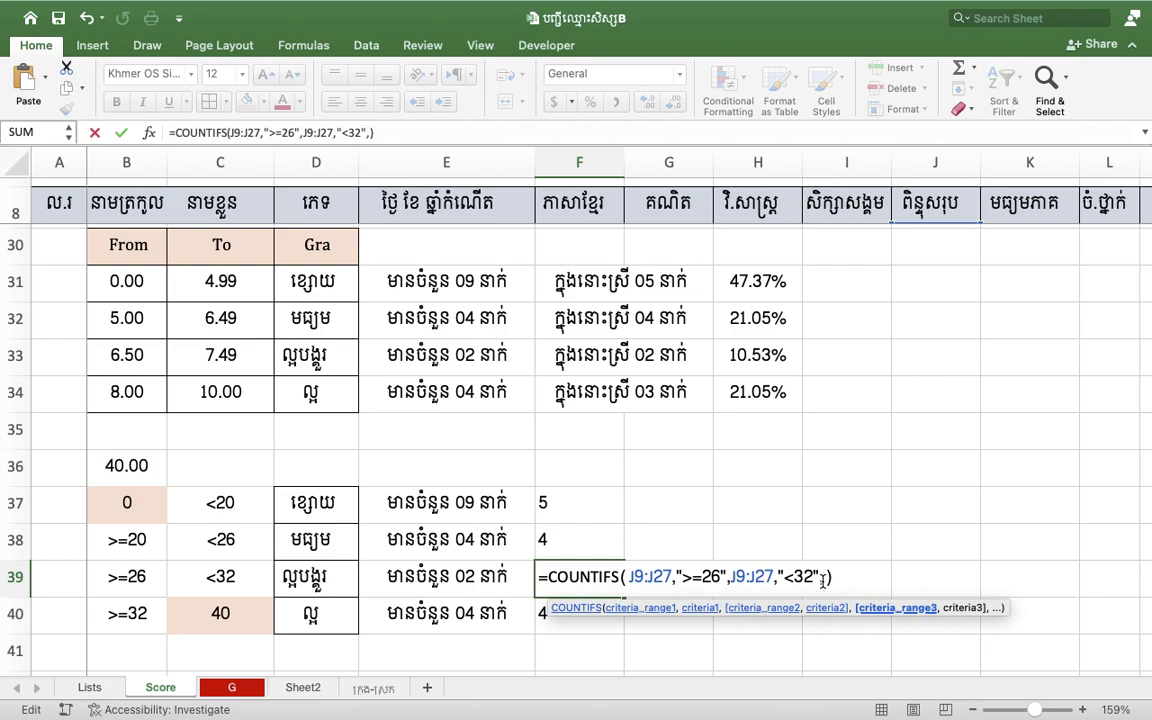
{"action": "key", "text": "super+v"}
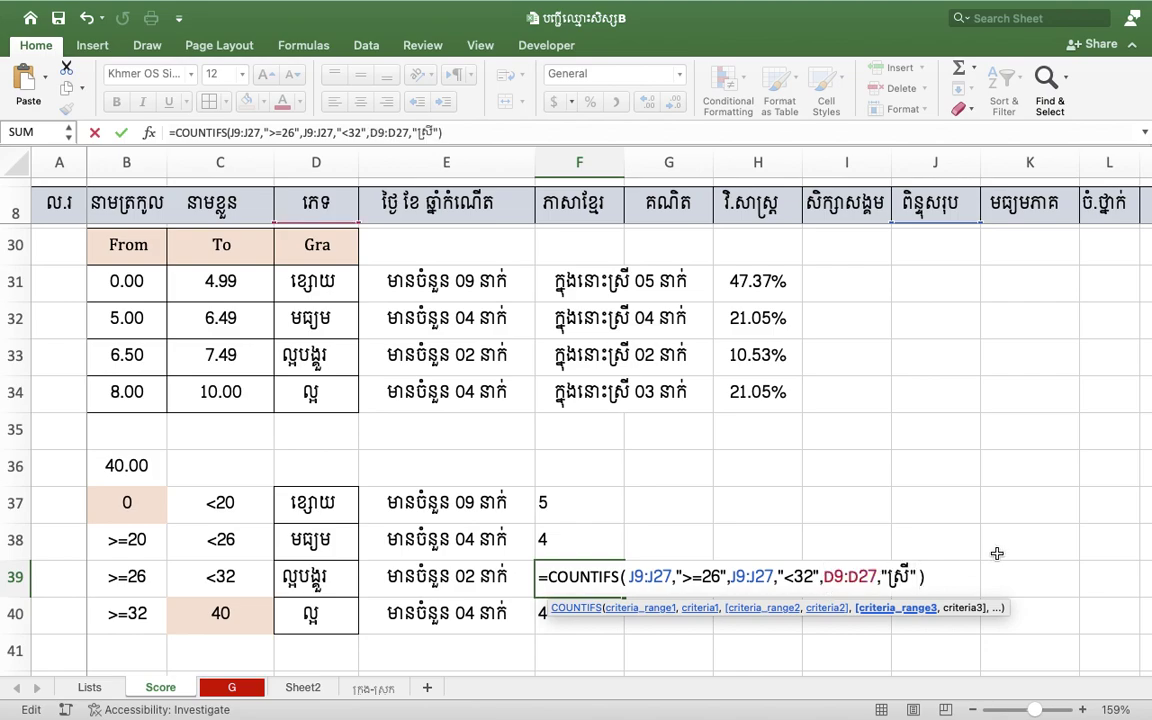
{"action": "key", "text": "Return"}
- Change F40's COUNTIF to COUNTIFS, add the condition D9:D27,"ស្រី" after ">=32", and commit the formula
{"action": "double_click", "coordinate": [580, 613]}
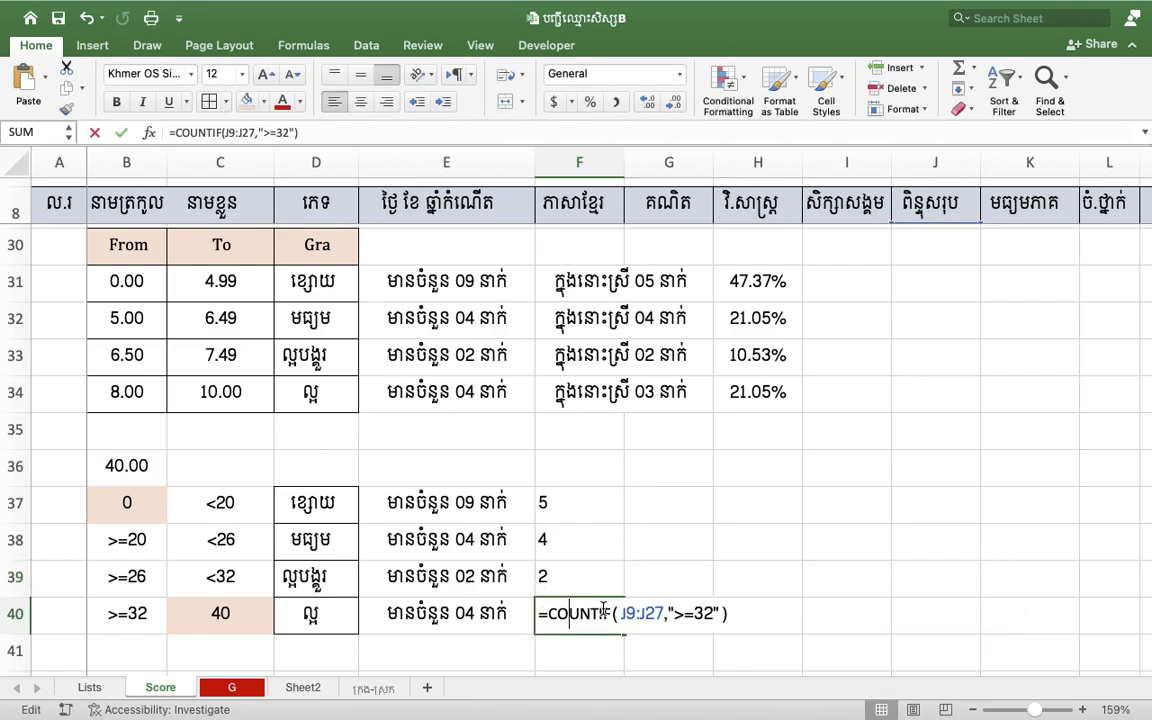
{"action": "left_click", "coordinate": [618, 613]}
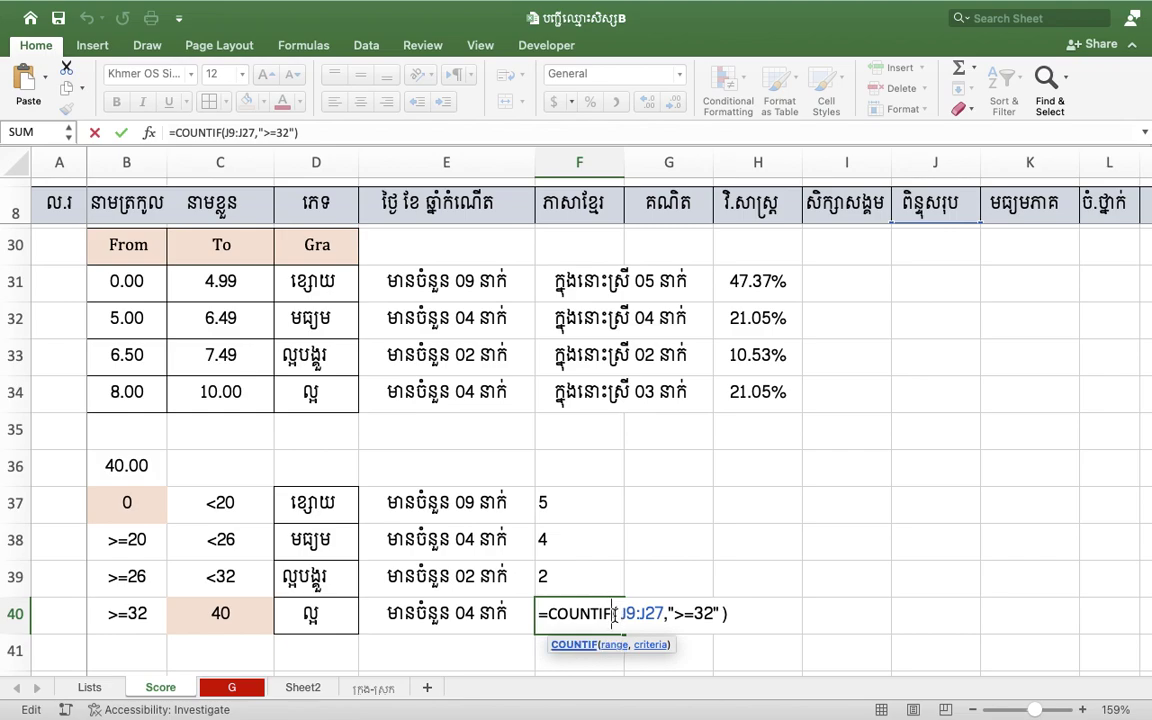
{"action": "type", "text": "s"}
{"action": "left_click", "coordinate": [729, 613]}
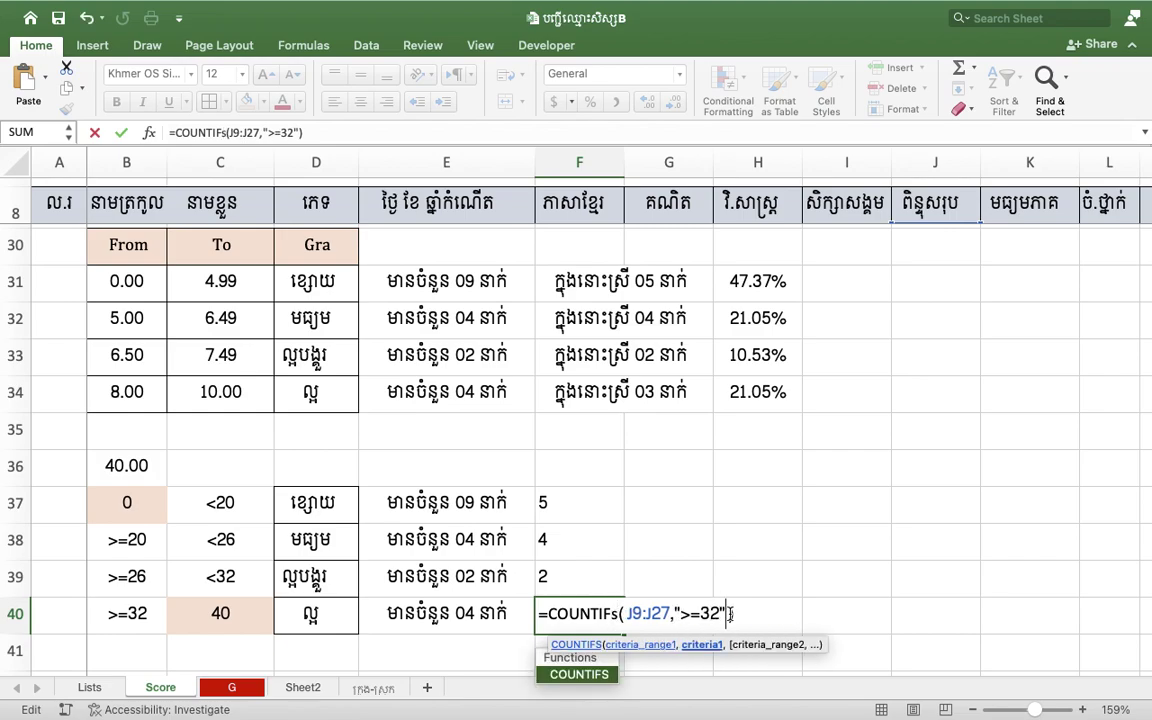
{"action": "type", "text": ",D9:D27,\"ស្រី\""}
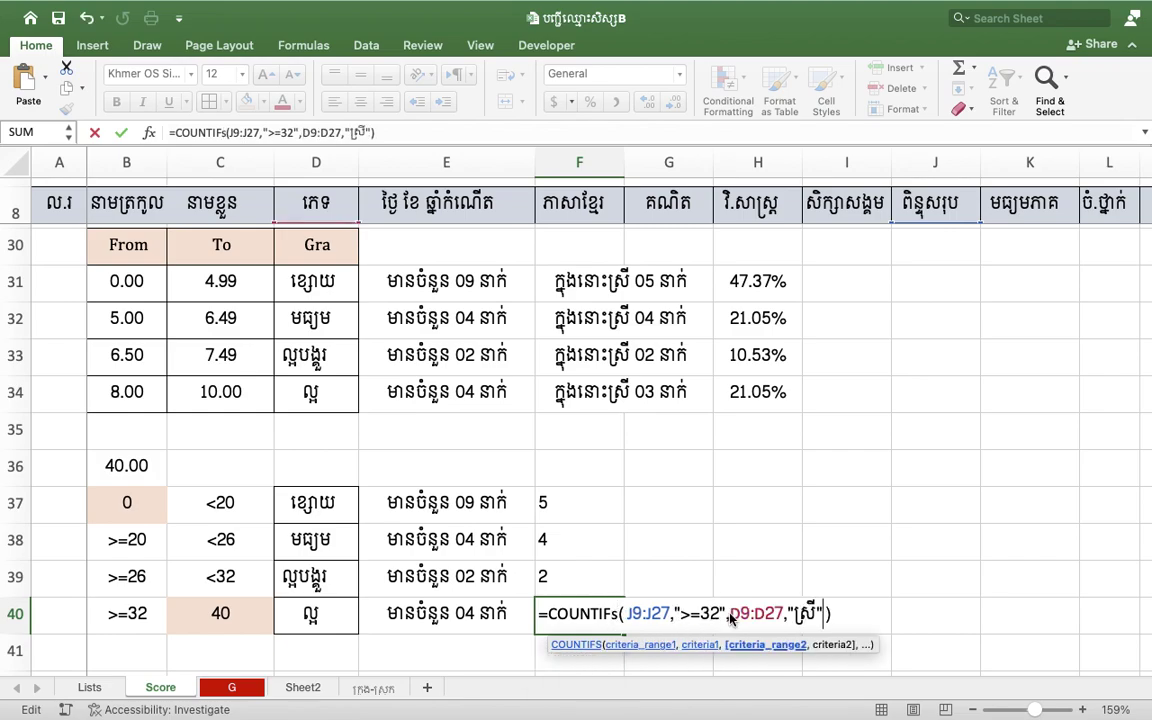
{"action": "key", "text": "Return"}
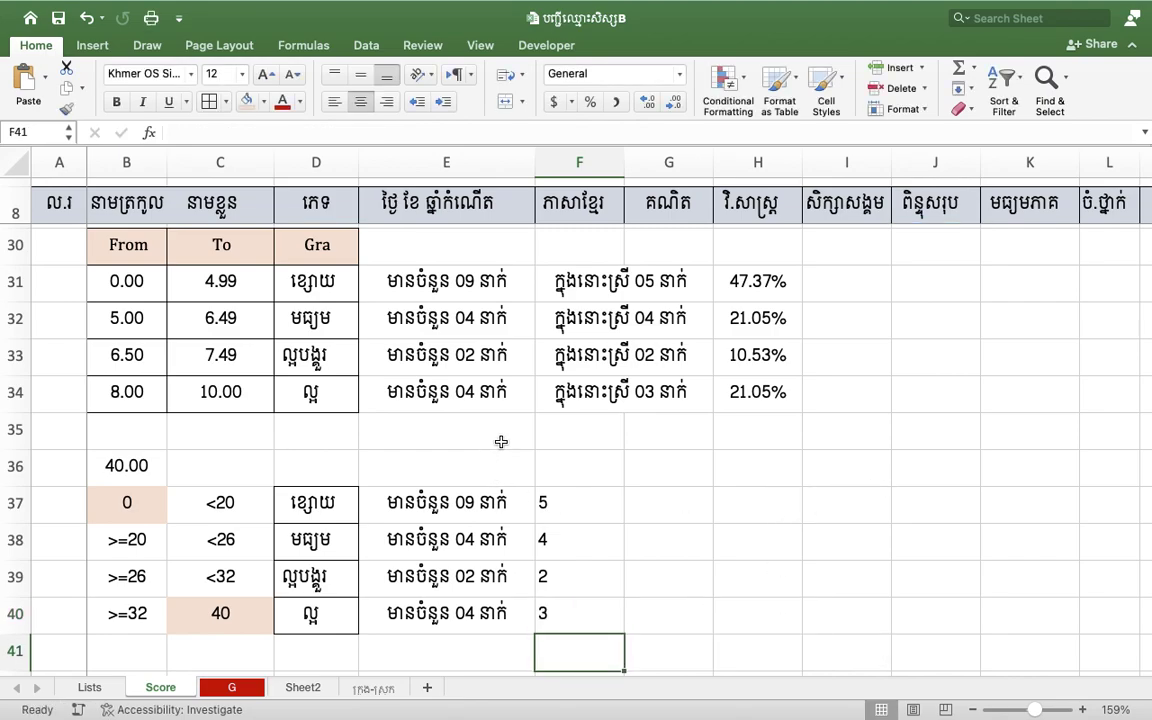
- Copy the formatting of the female count in F34 onto the new female counts in rows 37 to 40
{"action": "left_click", "coordinate": [581, 380]}
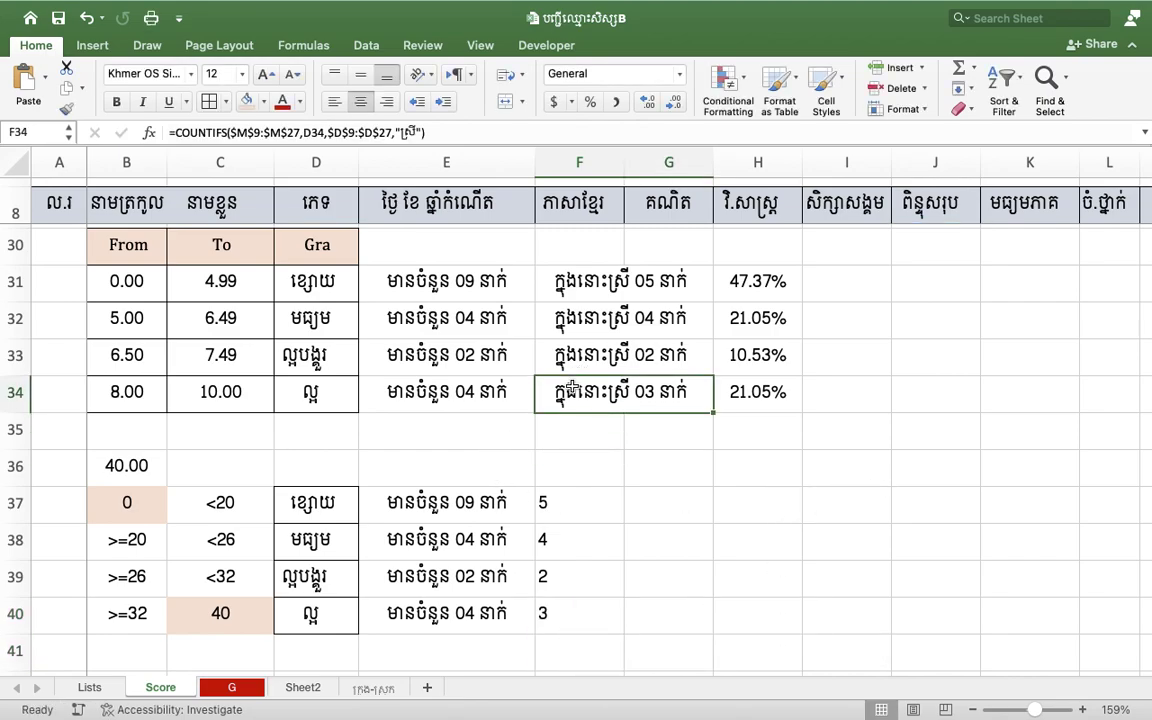
{"action": "left_click", "coordinate": [66, 108]}
{"action": "left_click_drag", "start_coordinate": [563, 470], "coordinate": [674, 620]}
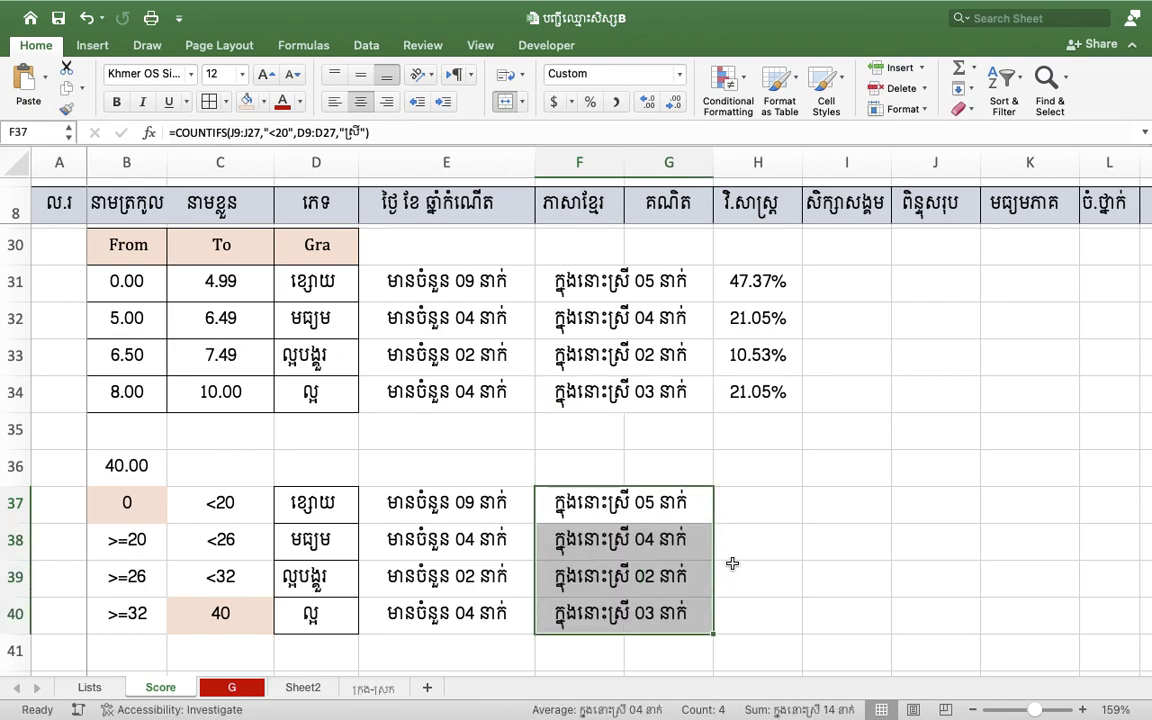
- Enter the formula =E37/19 in H37 to calculate the first grade band's share of students
{"action": "left_click", "coordinate": [754, 516]}
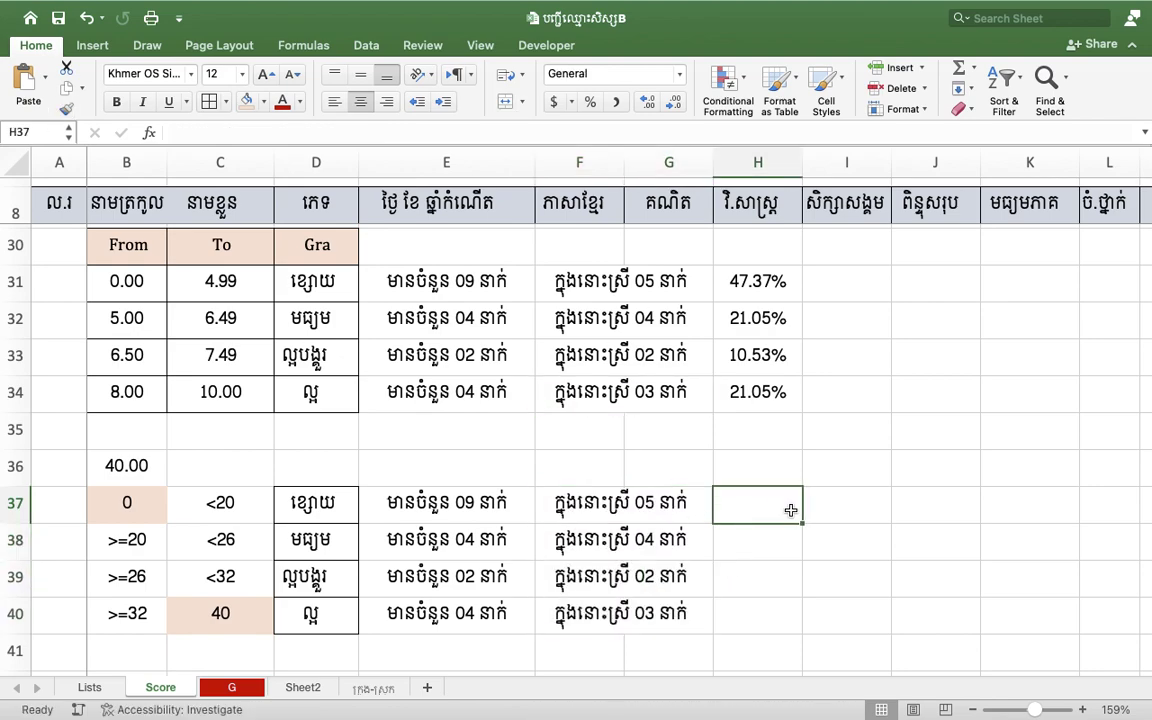
{"action": "type", "text": "="}
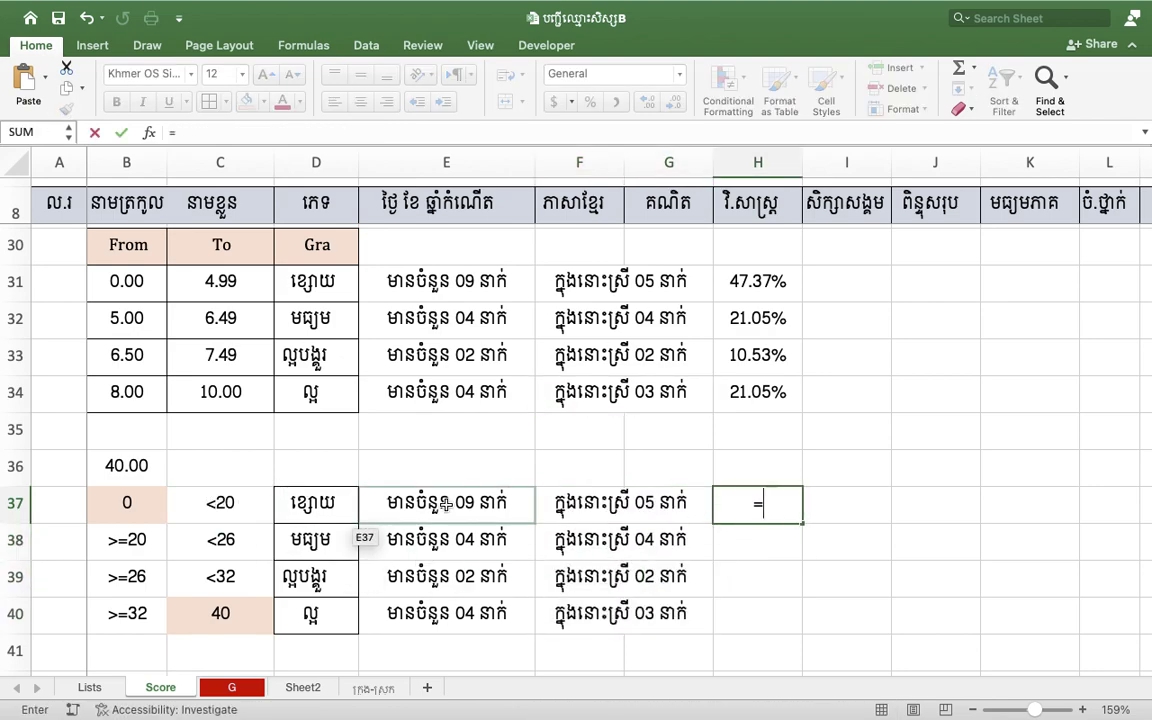
{"action": "left_click", "coordinate": [447, 507]}
{"action": "type", "text": "/1"}
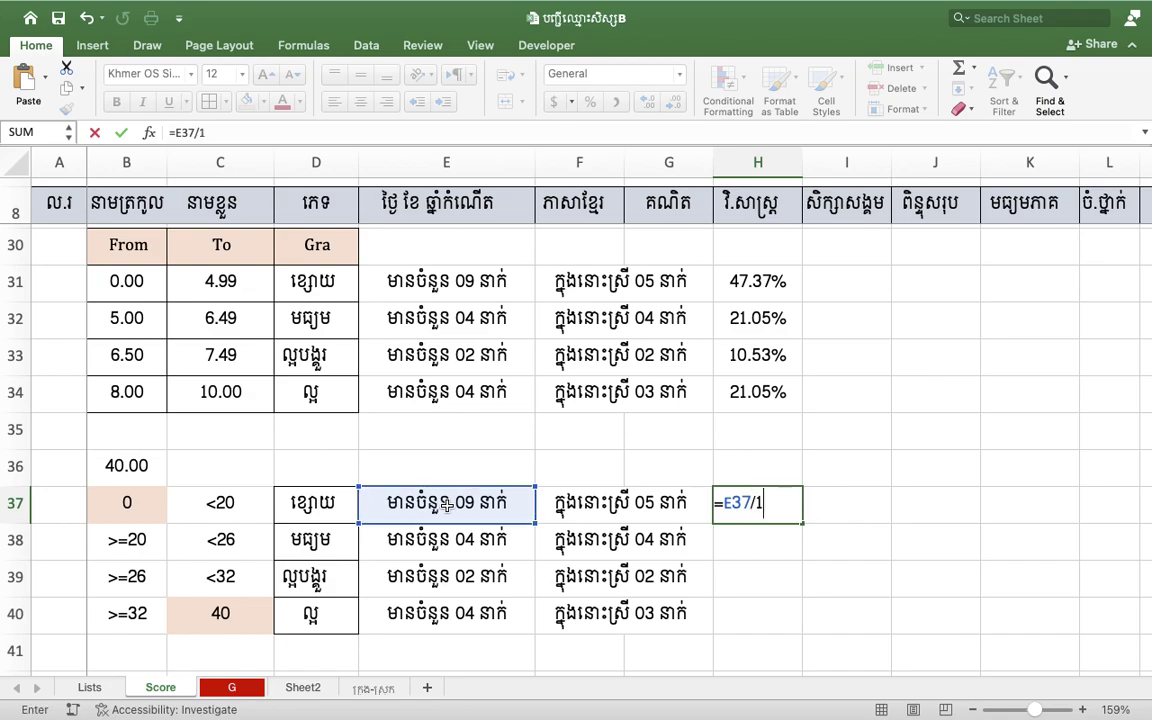
{"action": "type", "text": "9"}
{"action": "key", "text": "Tab"}
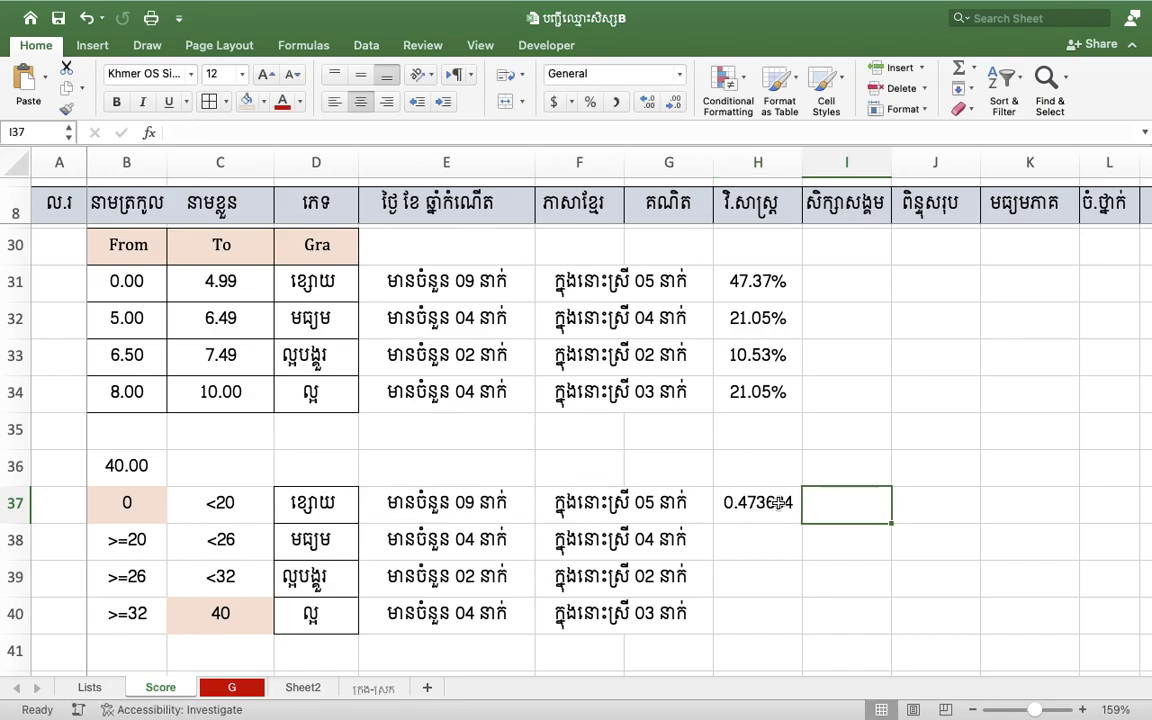
- Fill the H37 formula down to H40 and format H37:H40 as Percentage
{"action": "left_click", "coordinate": [796, 514]}
{"action": "left_click_drag", "start_coordinate": [807, 523], "coordinate": [818, 630]}
{"action": "left_click", "coordinate": [683, 76]}
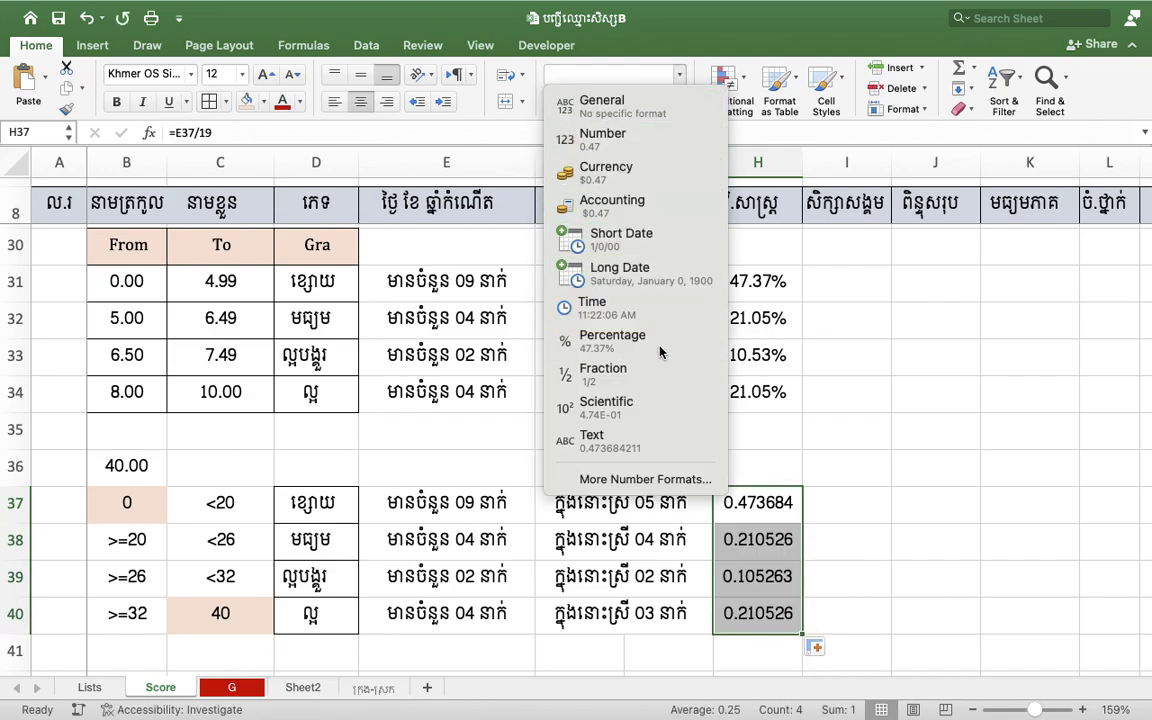
{"action": "left_click", "coordinate": [612, 340]}
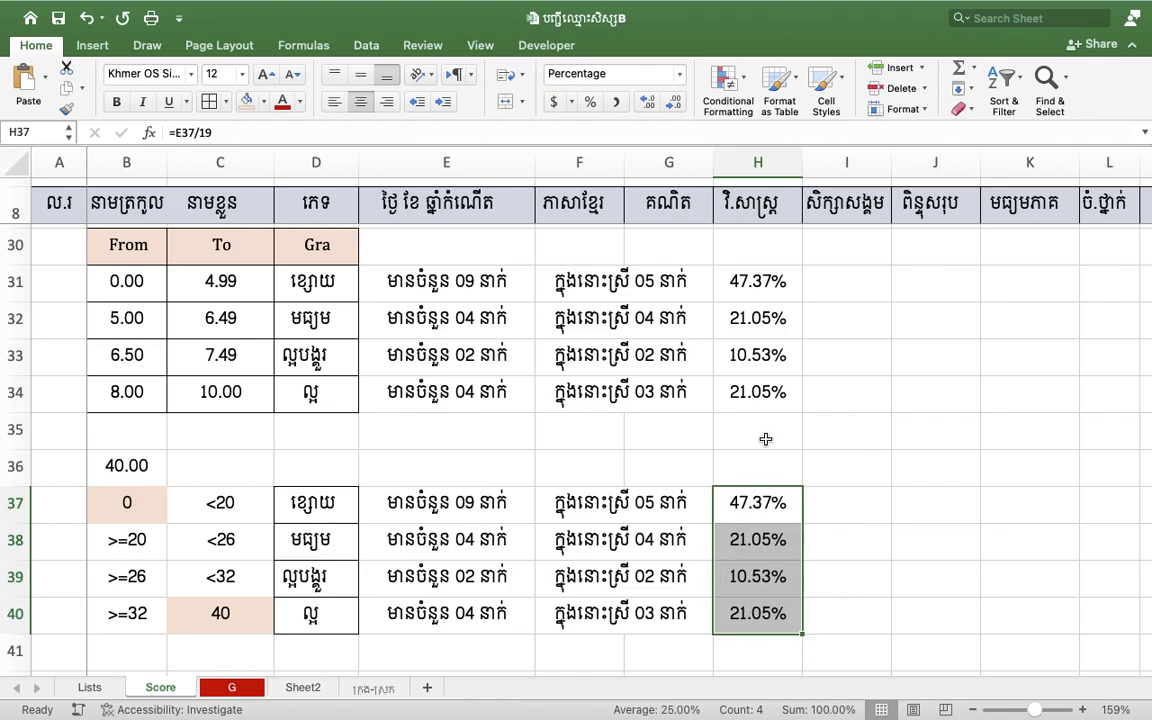
- Switch to the Finder window with the folder of lesson files
{"action": "key", "text": "ctrl+Left"}
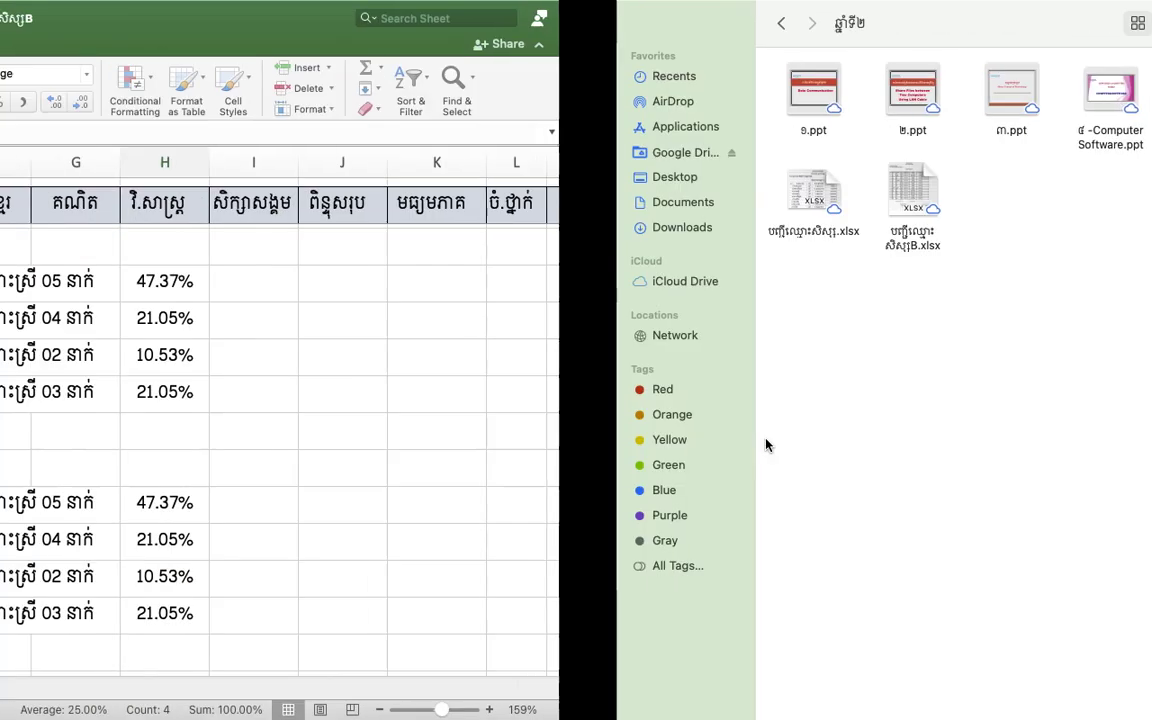